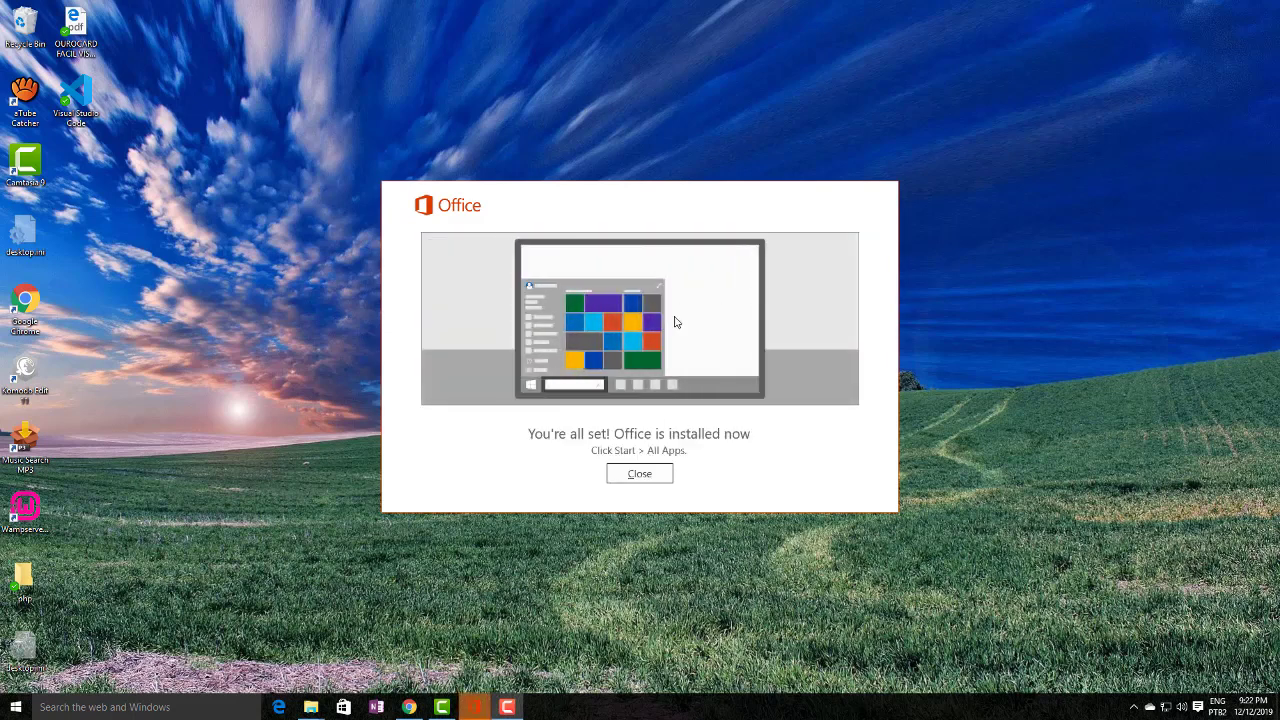
# - Close the finished Office installer and open the root folder of DVD Drive (F:) in File Explorer
pyautogui.click(640, 476)
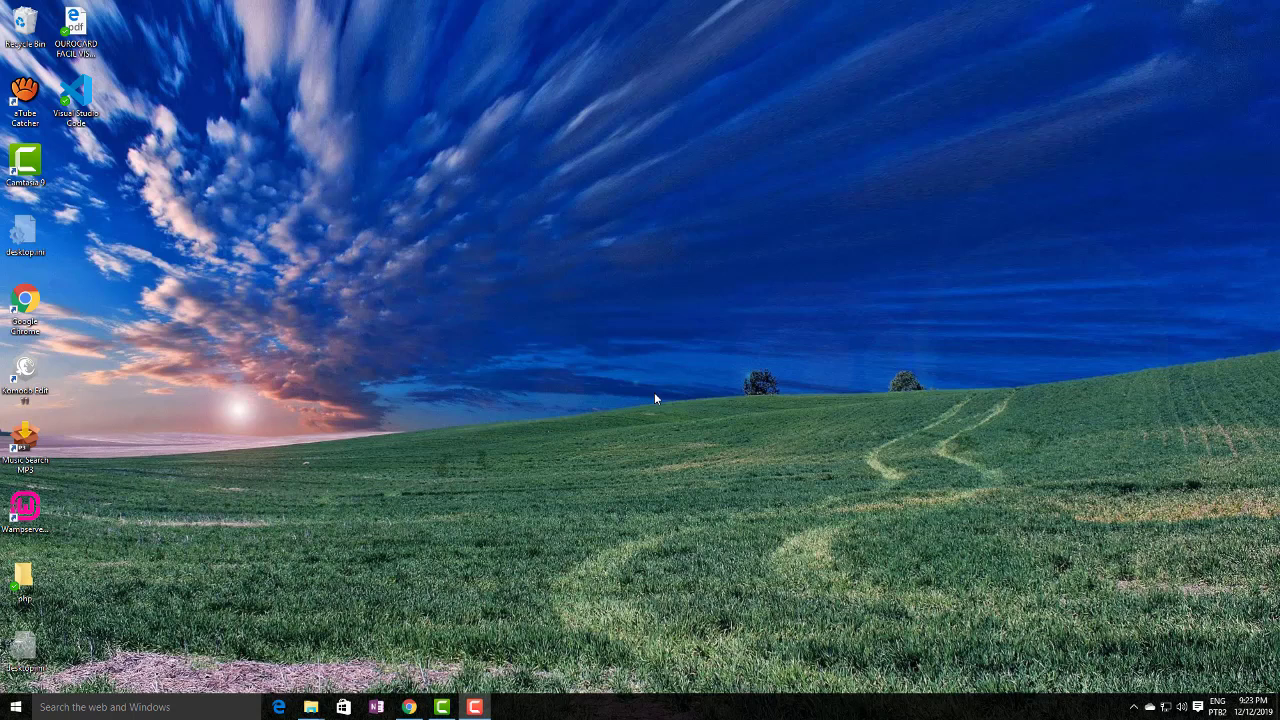
pyautogui.moveTo(311, 707)
pyautogui.click(375, 638)
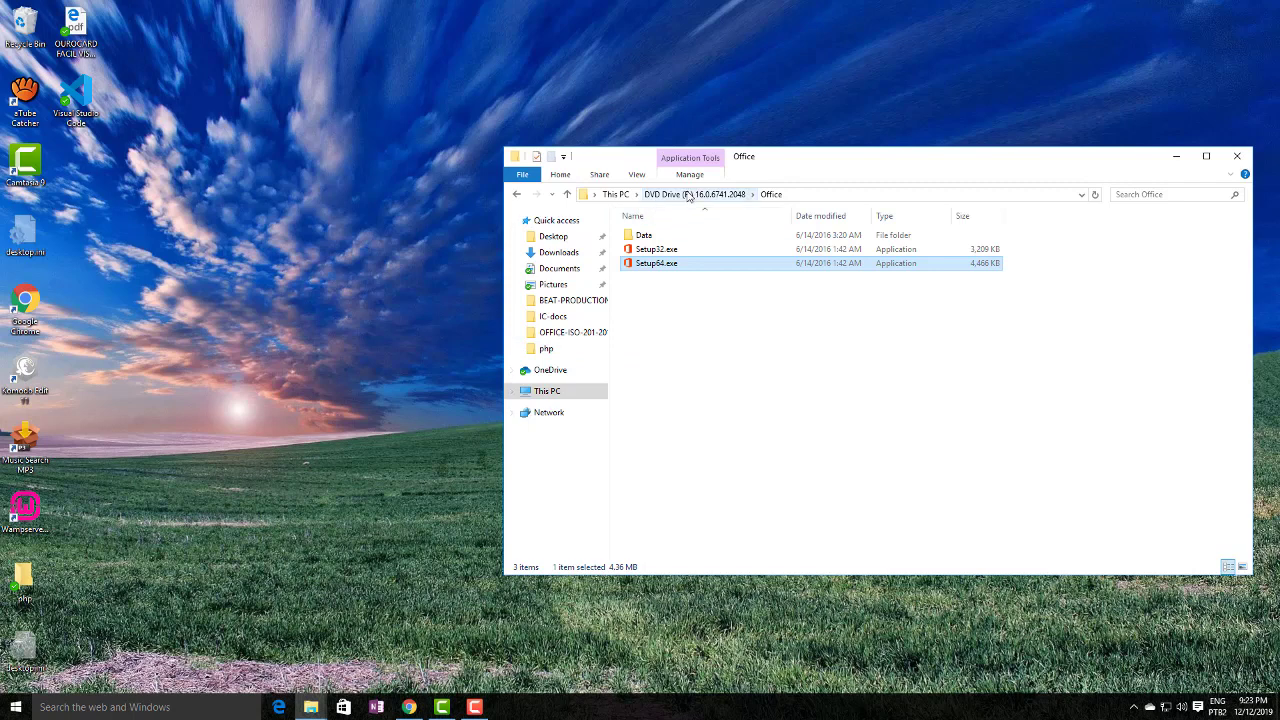
pyautogui.click(713, 197)
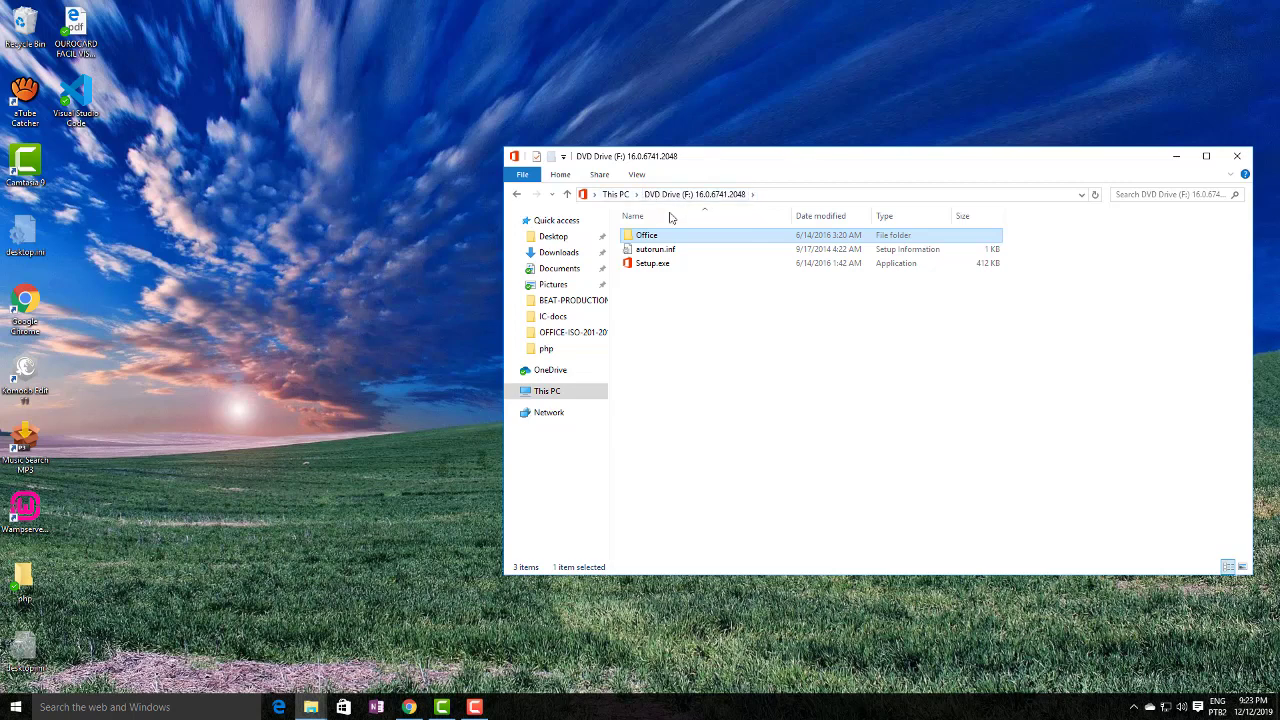
# - Examine the Office folder and Setup.exe on DVD Drive (F:)
pyautogui.click(755, 198)
pyautogui.click(688, 196)
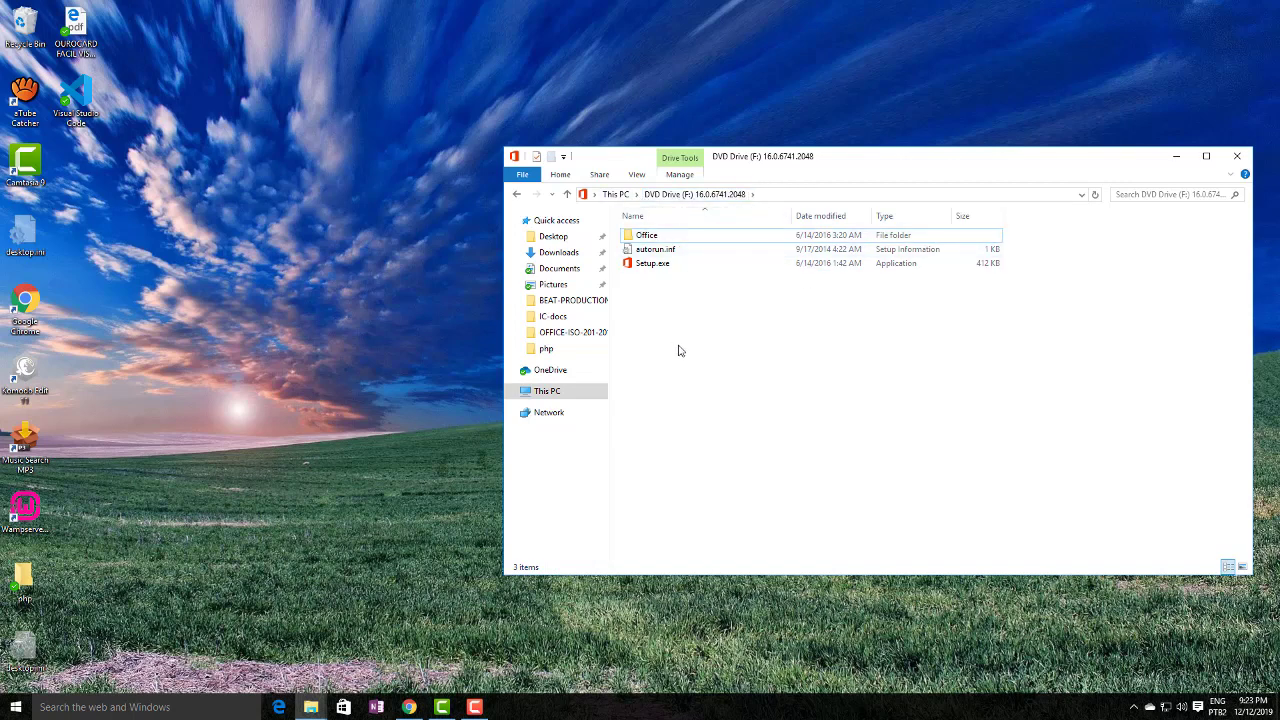
pyautogui.moveTo(678, 350); pyautogui.dragTo(672, 215)
pyautogui.doubleClick(703, 243)
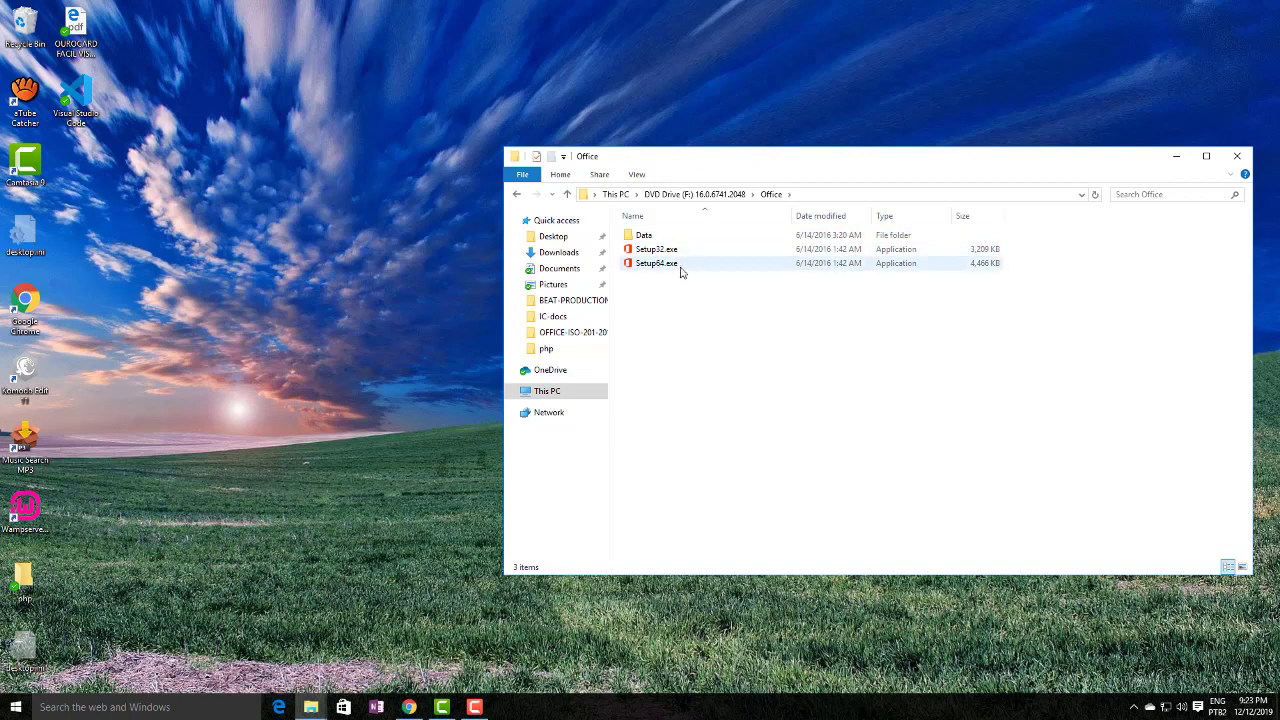
pyautogui.press('BackSpace')
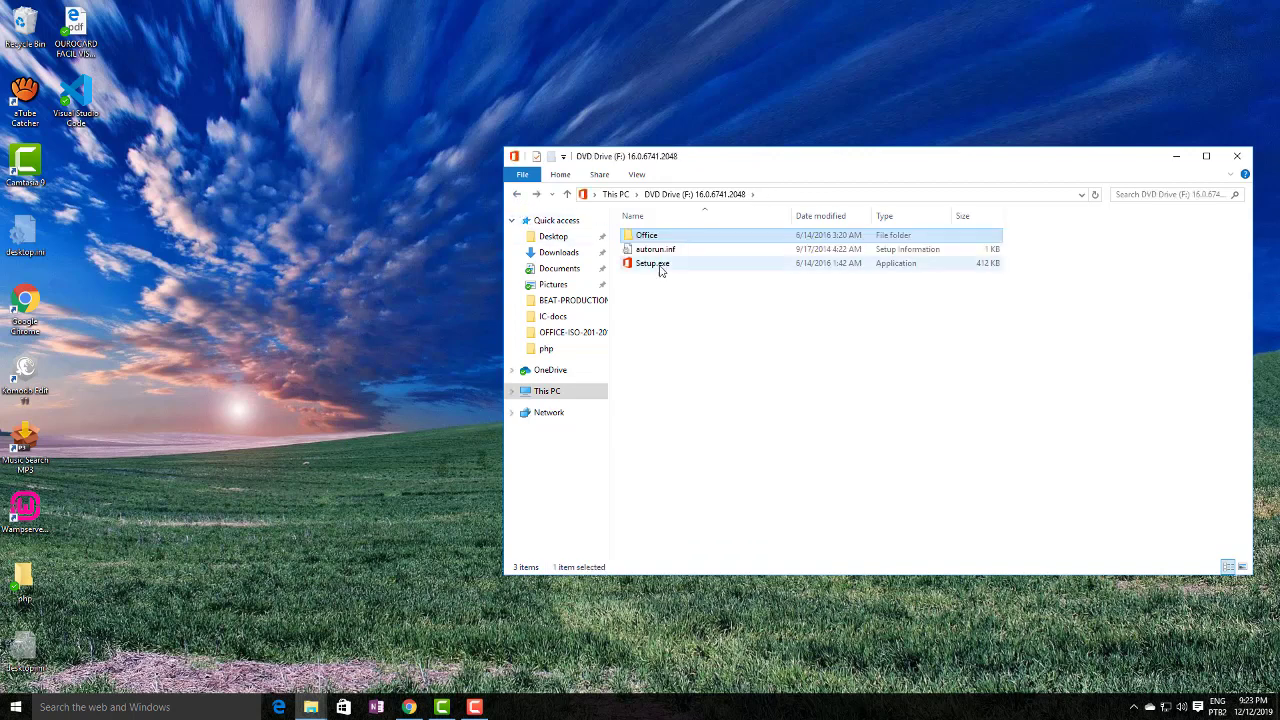
pyautogui.click(660, 265)
pyautogui.click(680, 290)
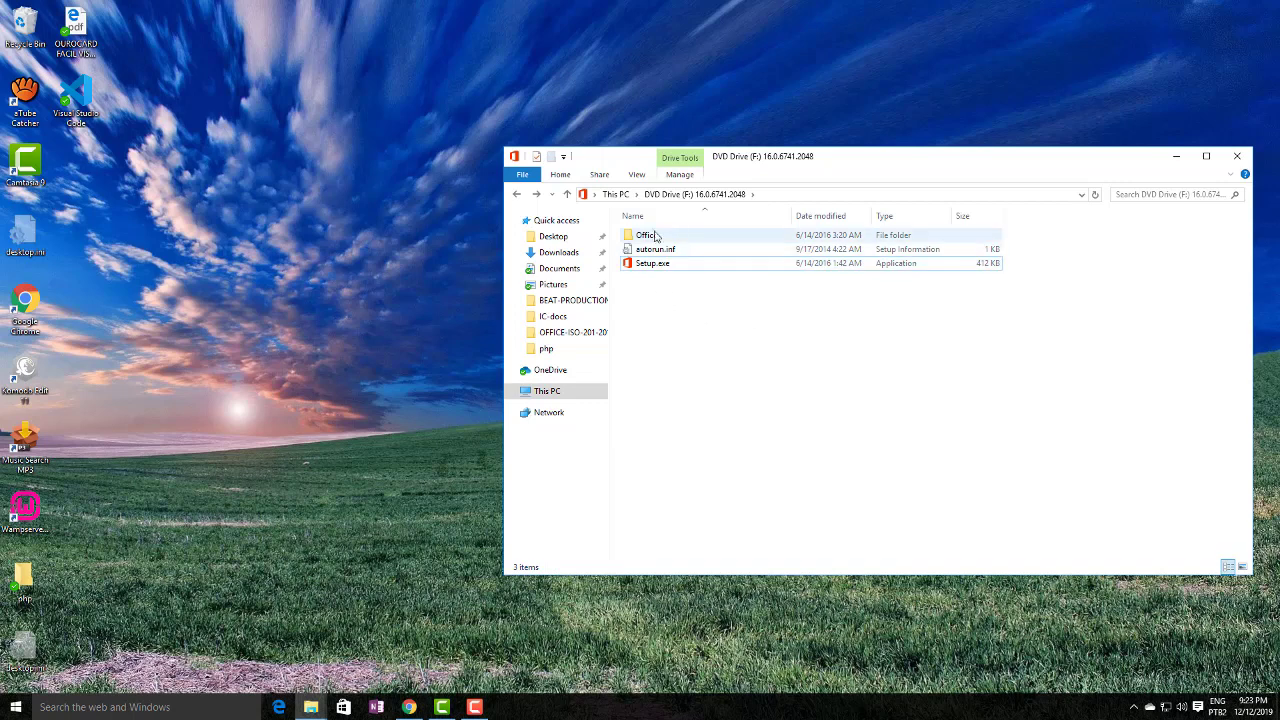
# - Run Setup64.exe from the DVD drive's Office folder as administrator
pyautogui.doubleClick(674, 239)
pyautogui.click(699, 250)
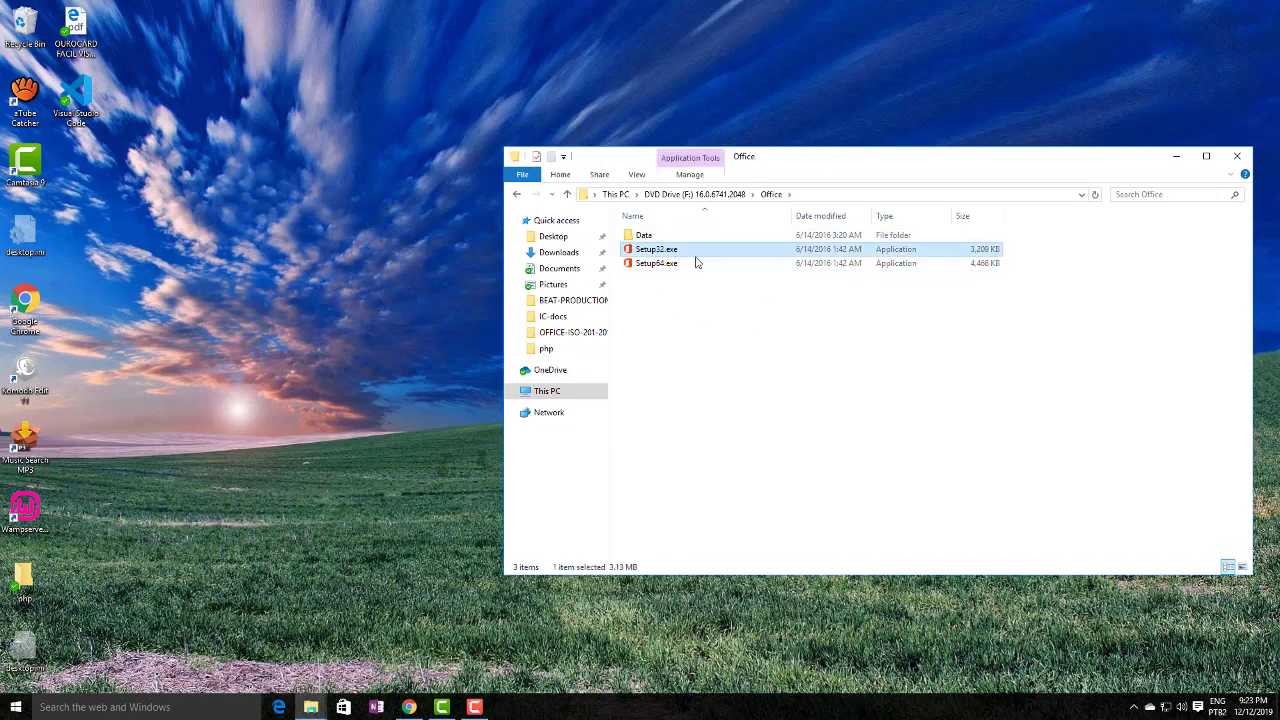
pyautogui.click(696, 263)
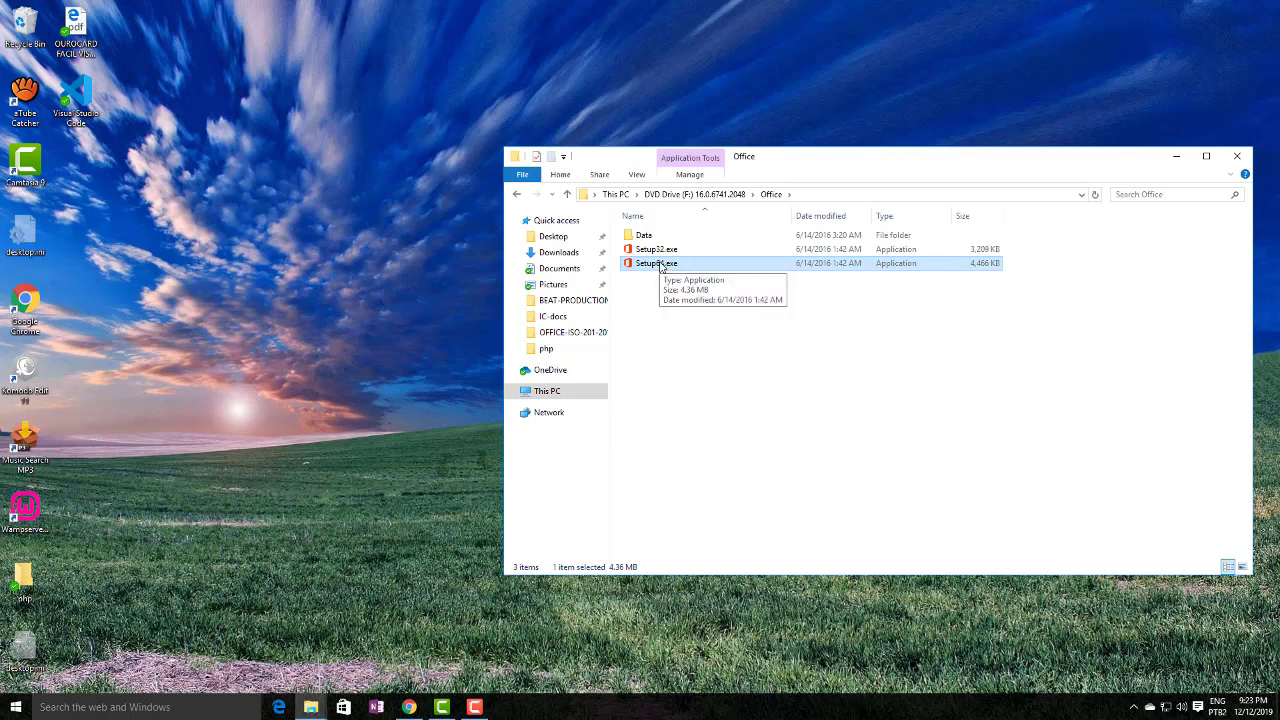
pyautogui.rightClick(659, 266)
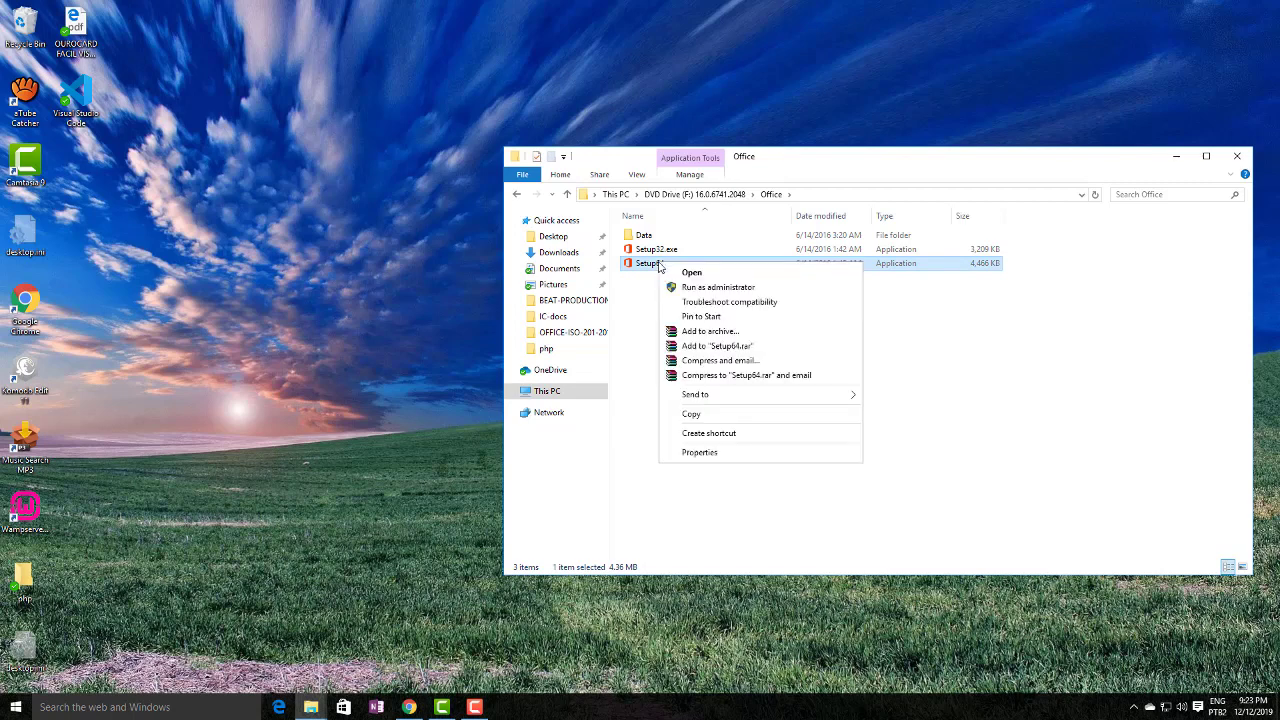
pyautogui.click(711, 288)
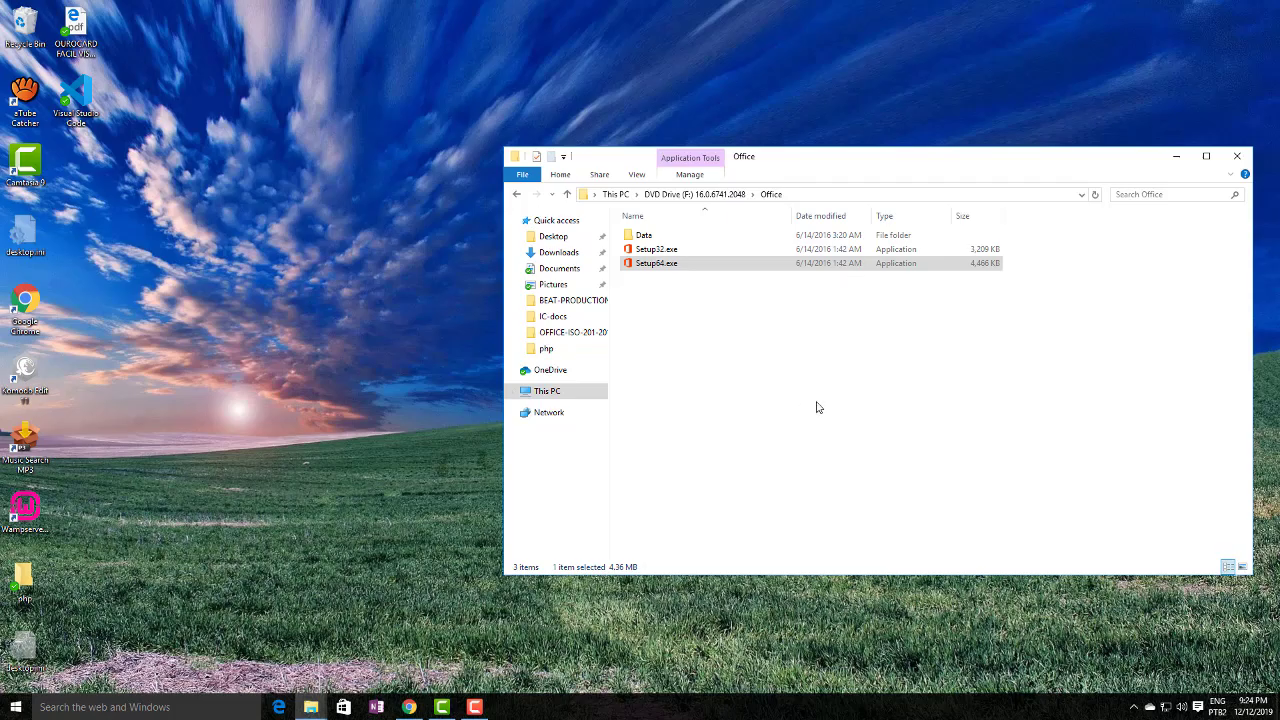
pyautogui.click(409, 707)
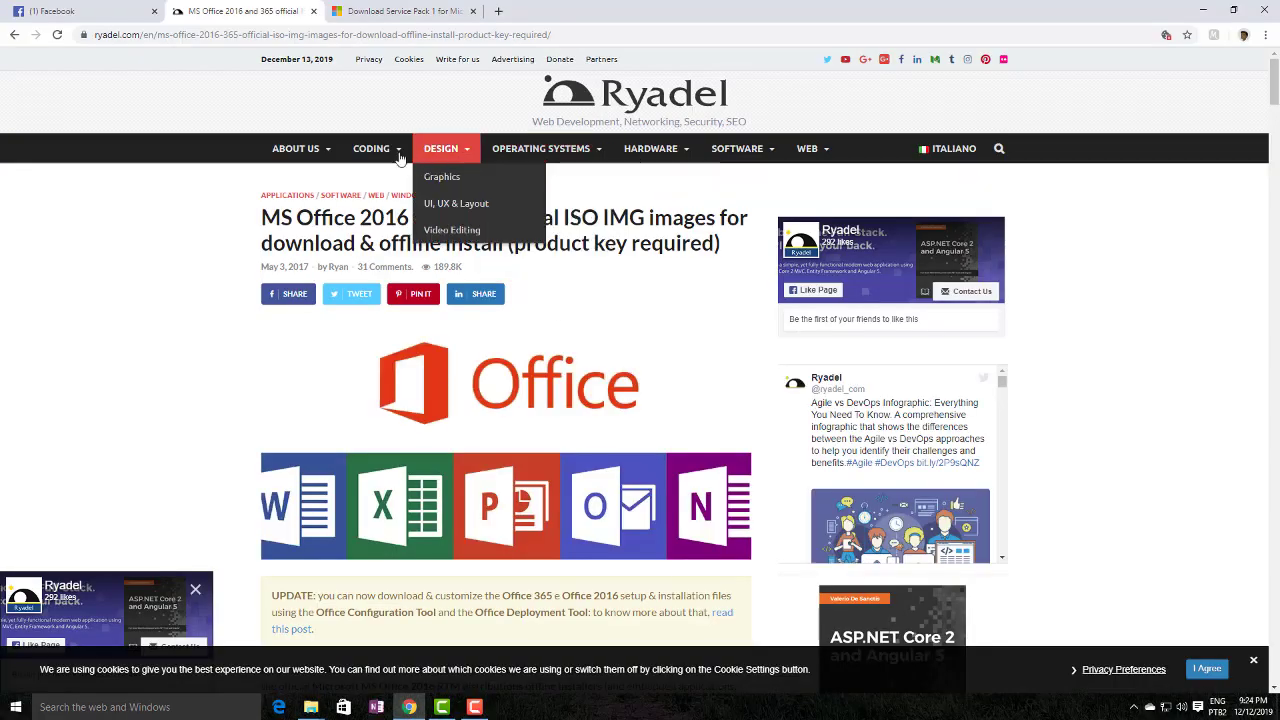
pyautogui.click(396, 12)
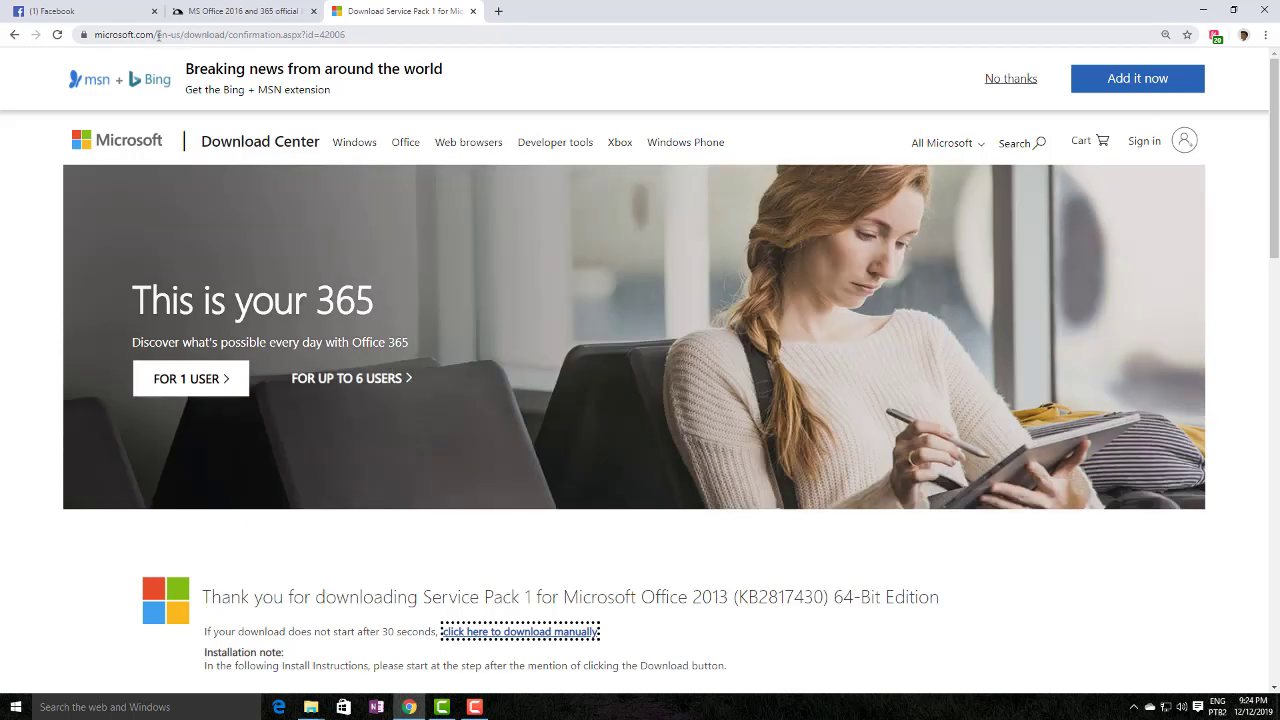
pyautogui.moveTo(186, 35); pyautogui.dragTo(368, 48)
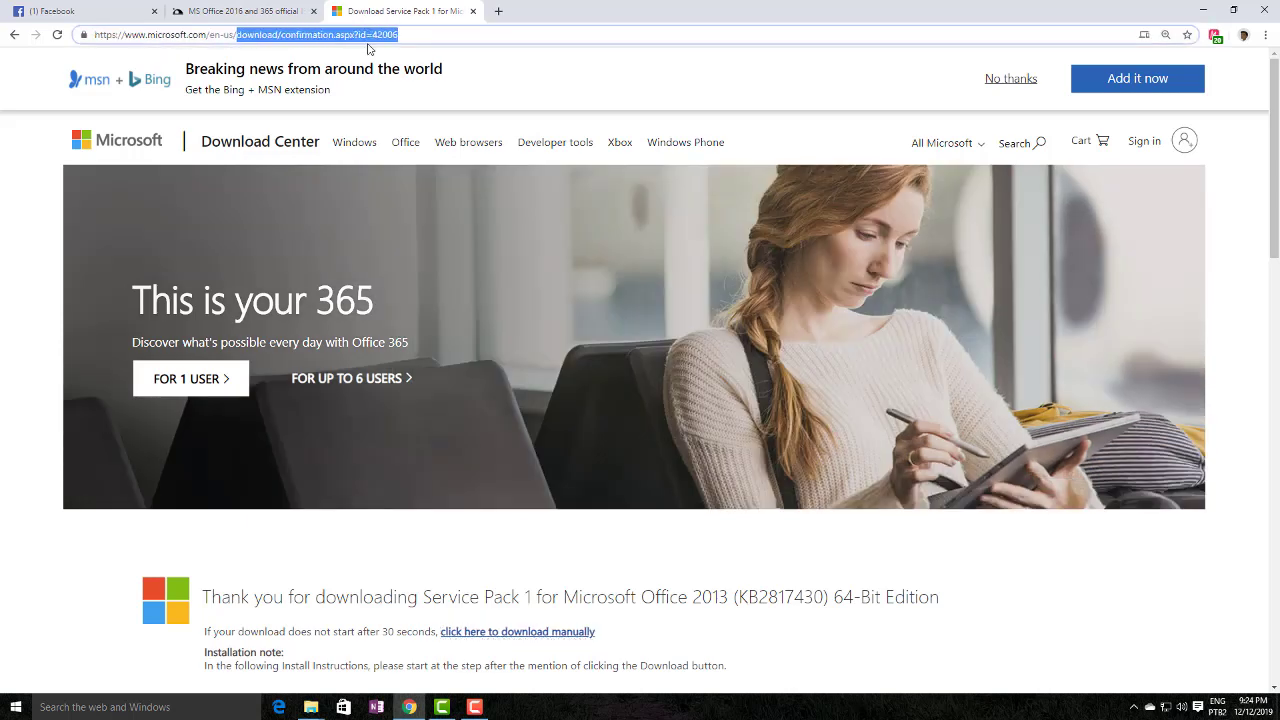
pyautogui.press('BackSpace')
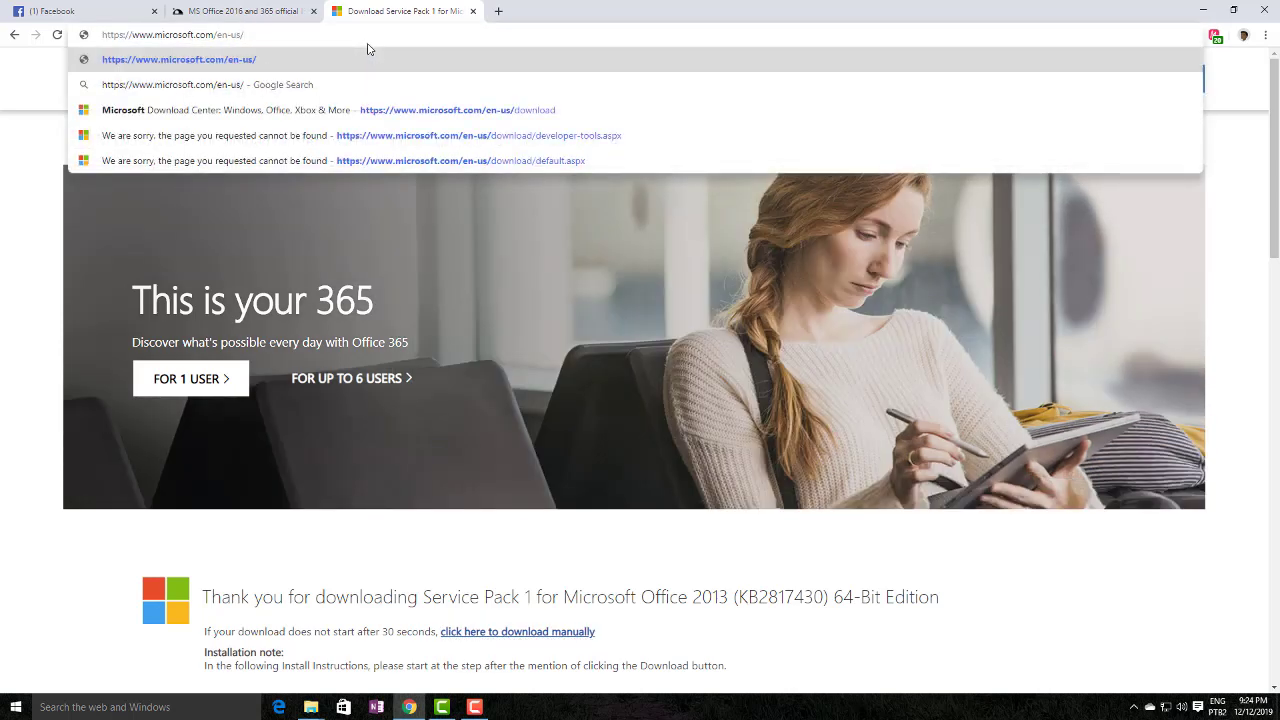
pyautogui.press('Return')
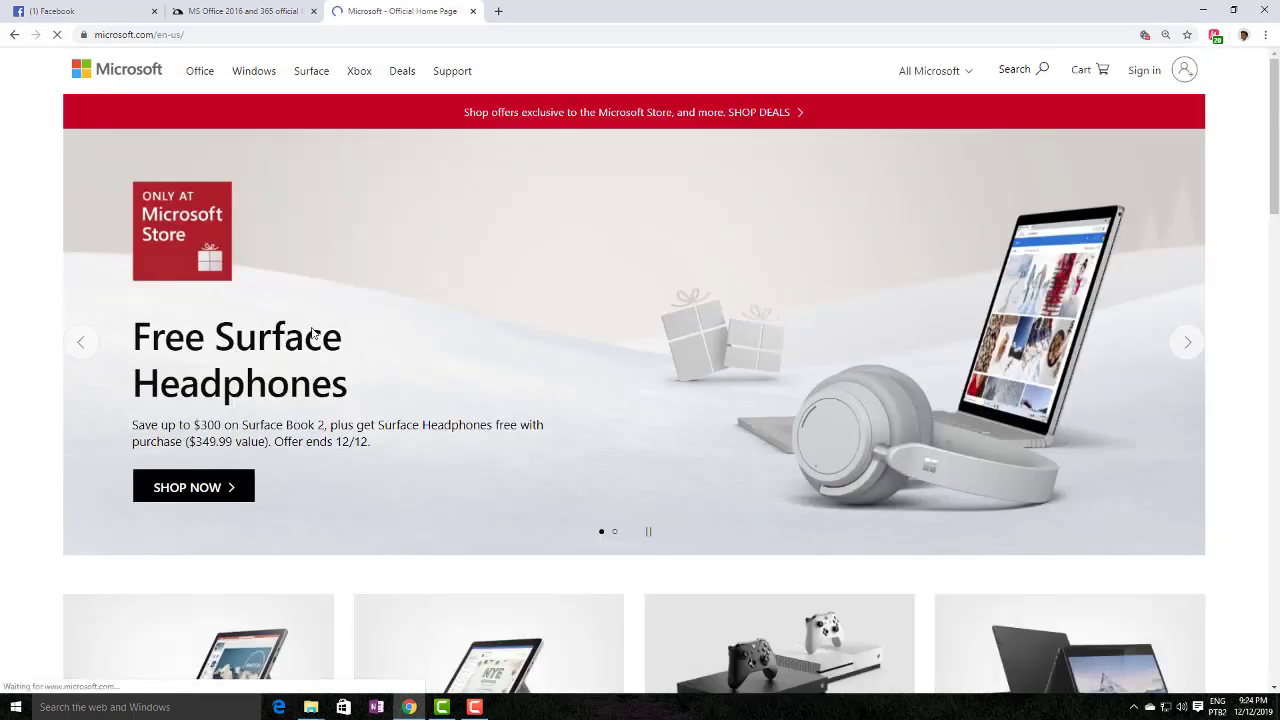
# - Open Microsoft's Download Center from the home page footer and go to its Office download category
pyautogui.scroll(-20, 313, 333)
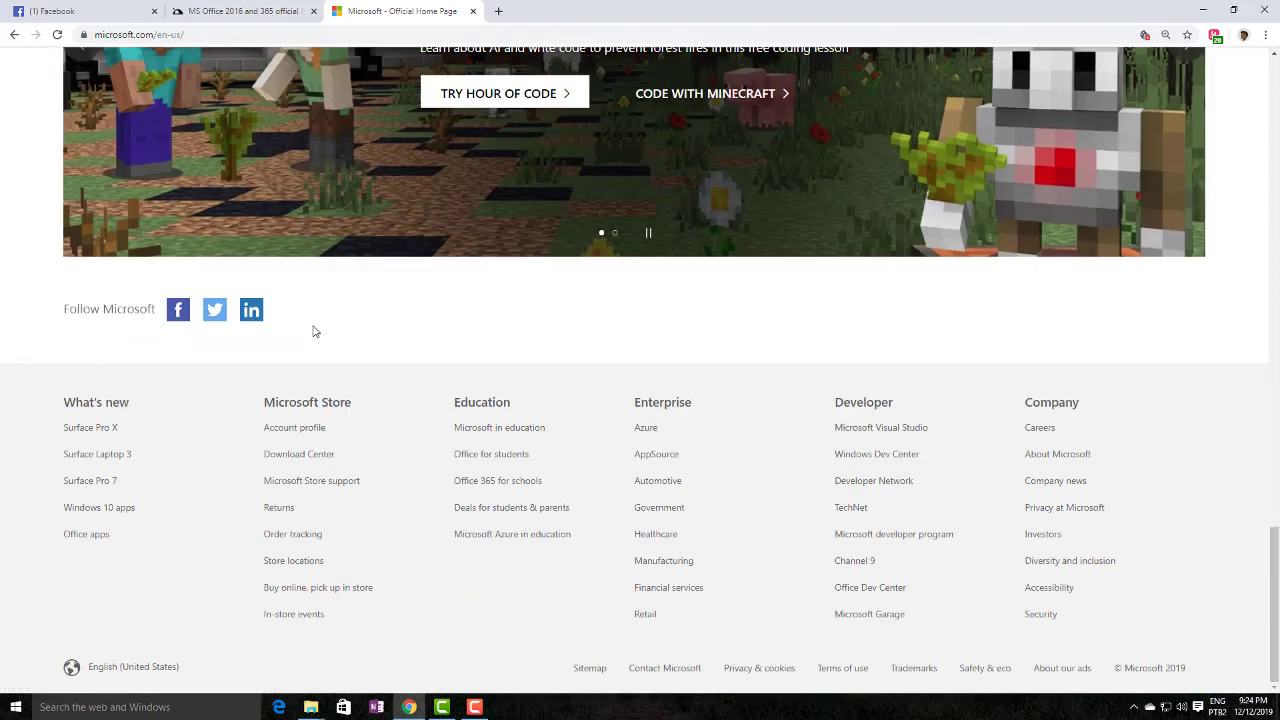
pyautogui.click(298, 456)
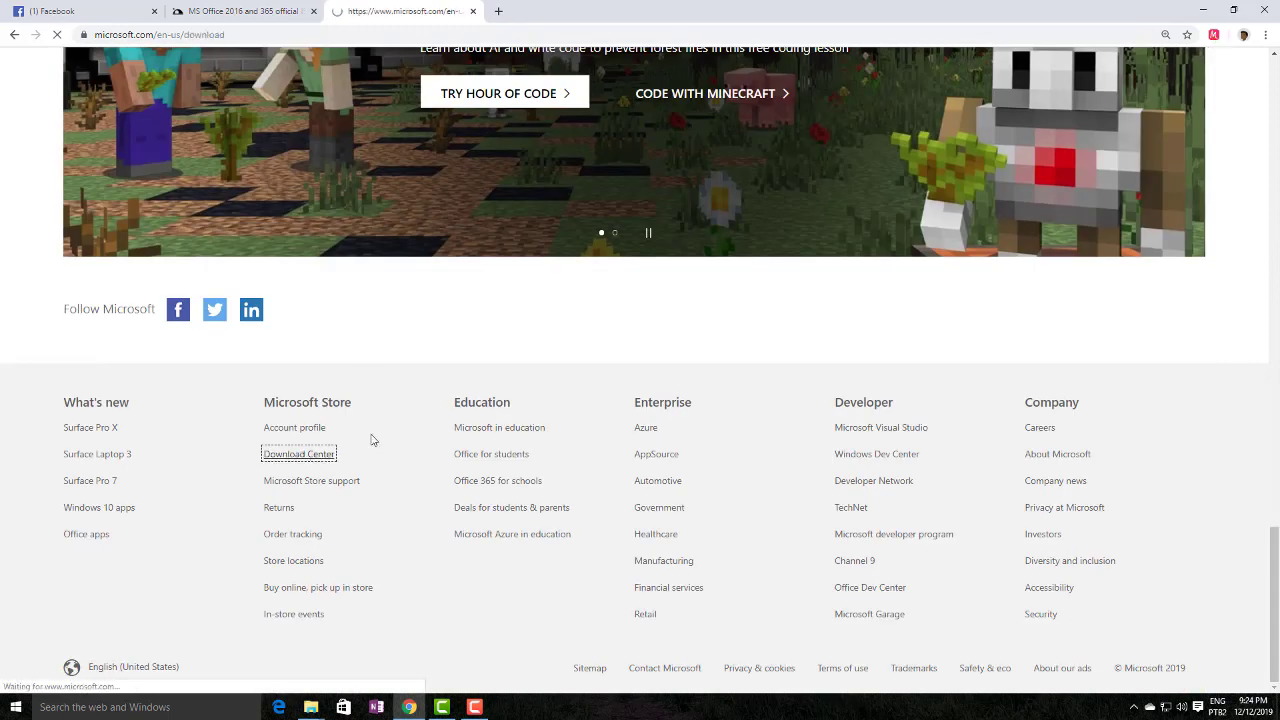
pyautogui.scroll(-4, 371, 437)
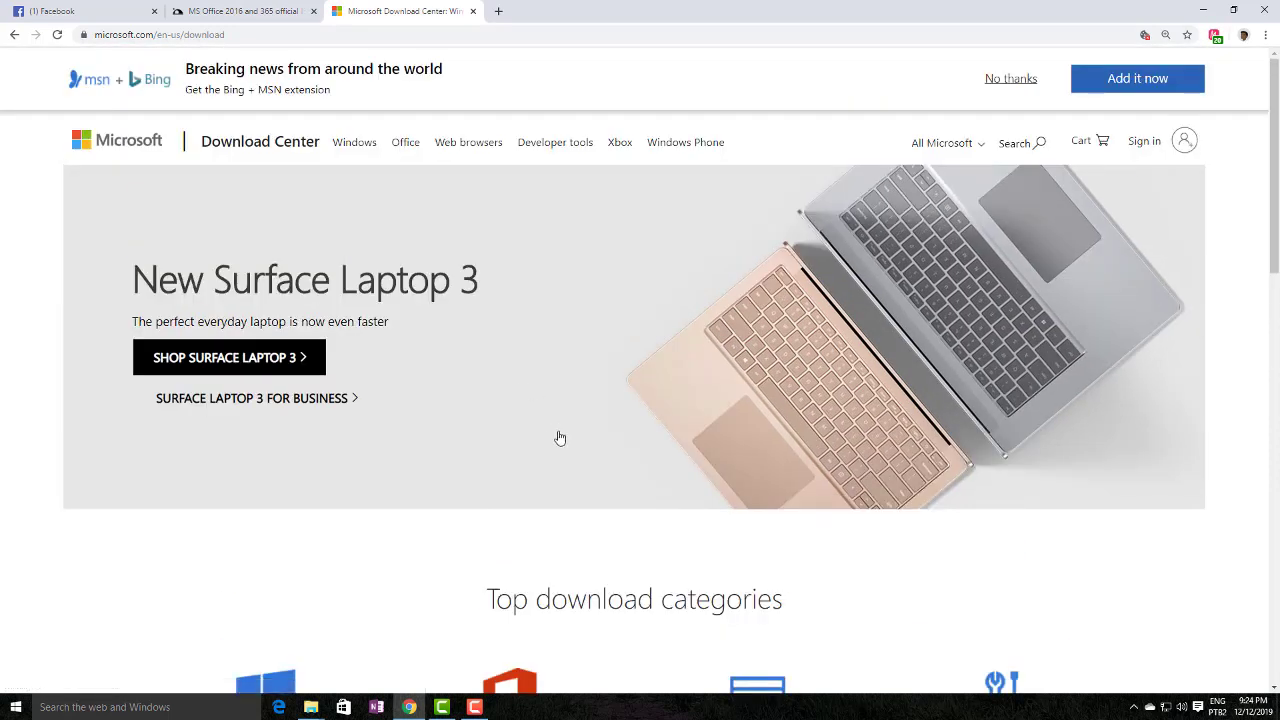
pyautogui.scroll(-3, 557, 434)
pyautogui.scroll(-1, 565, 440)
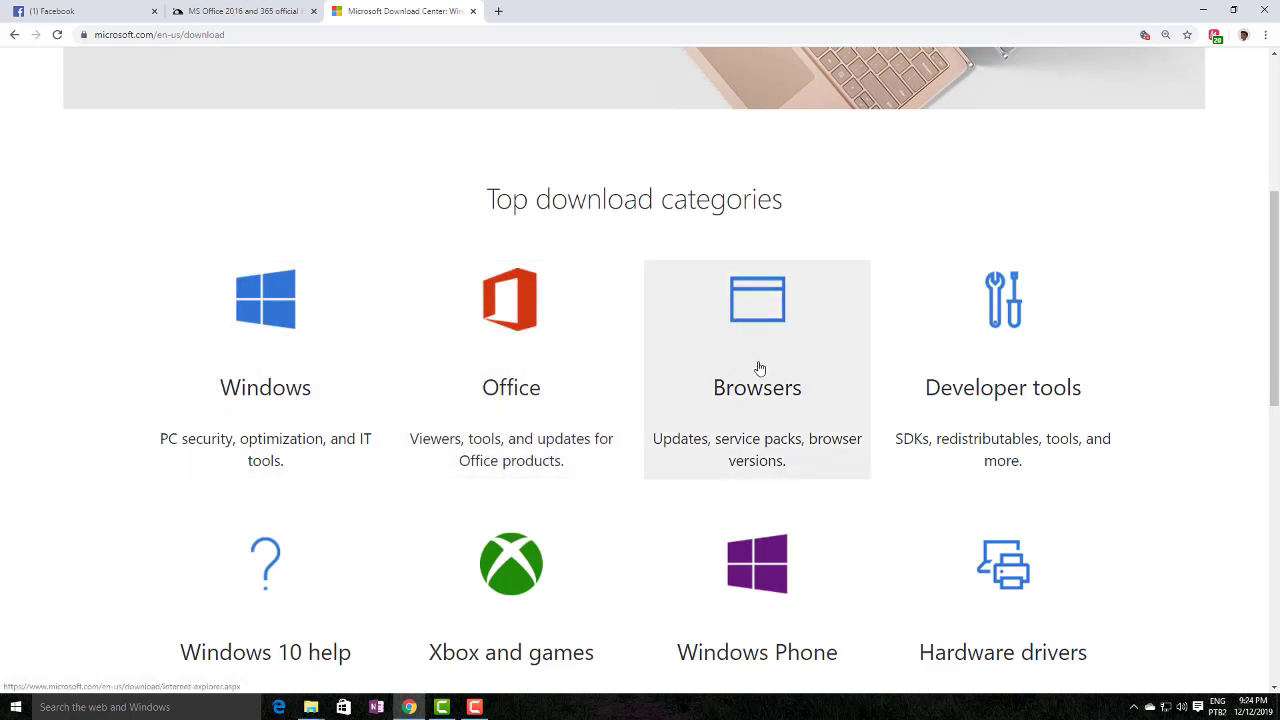
pyautogui.scroll(-1, 1092, 420)
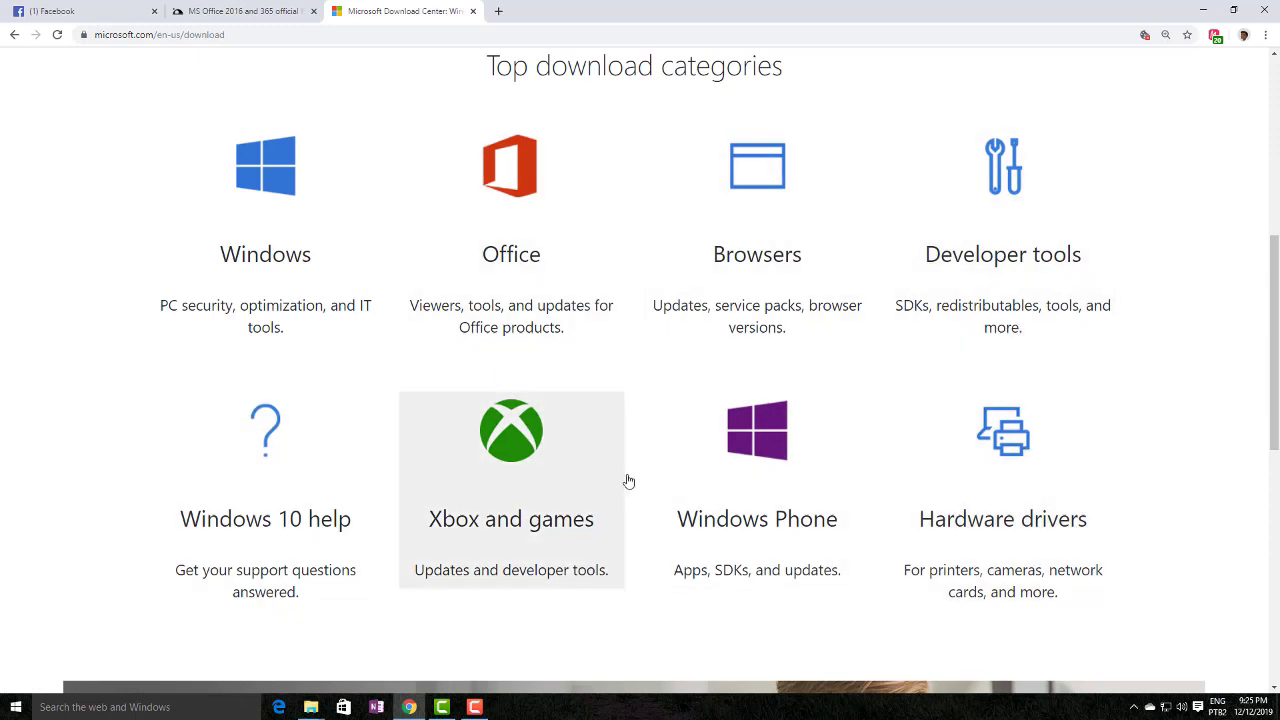
pyautogui.scroll(1, 631, 446)
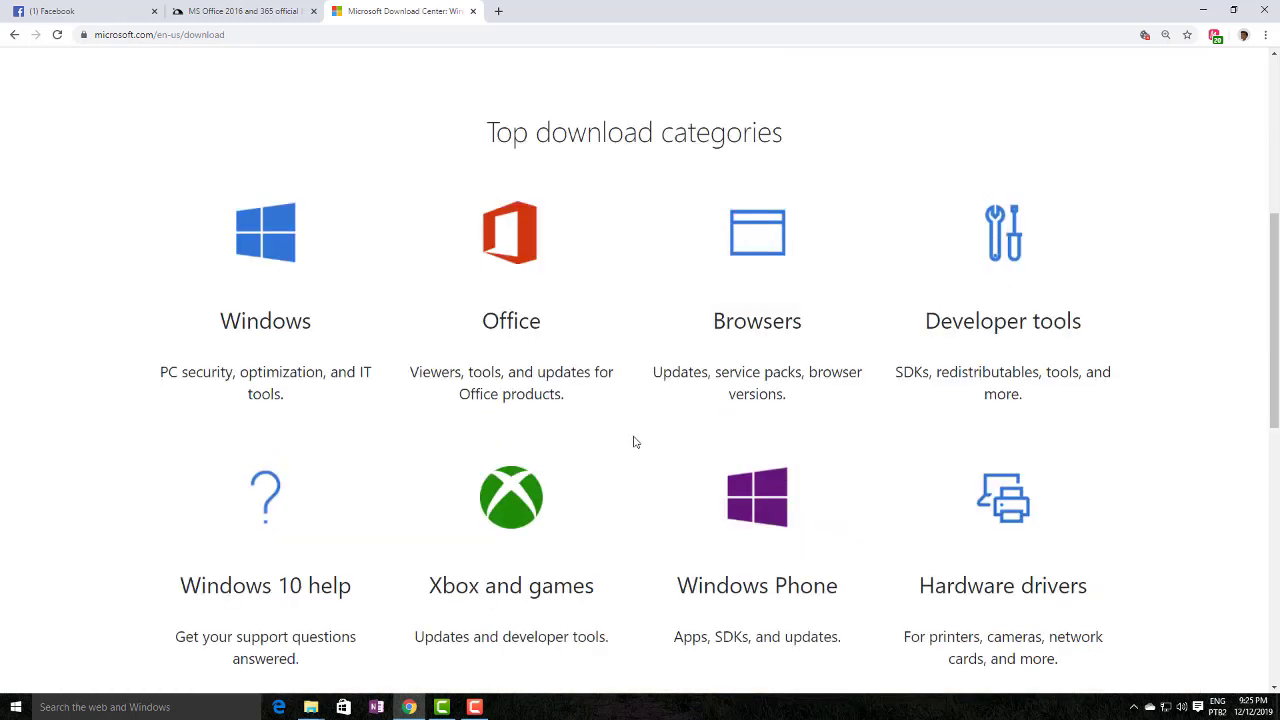
pyautogui.click(512, 276)
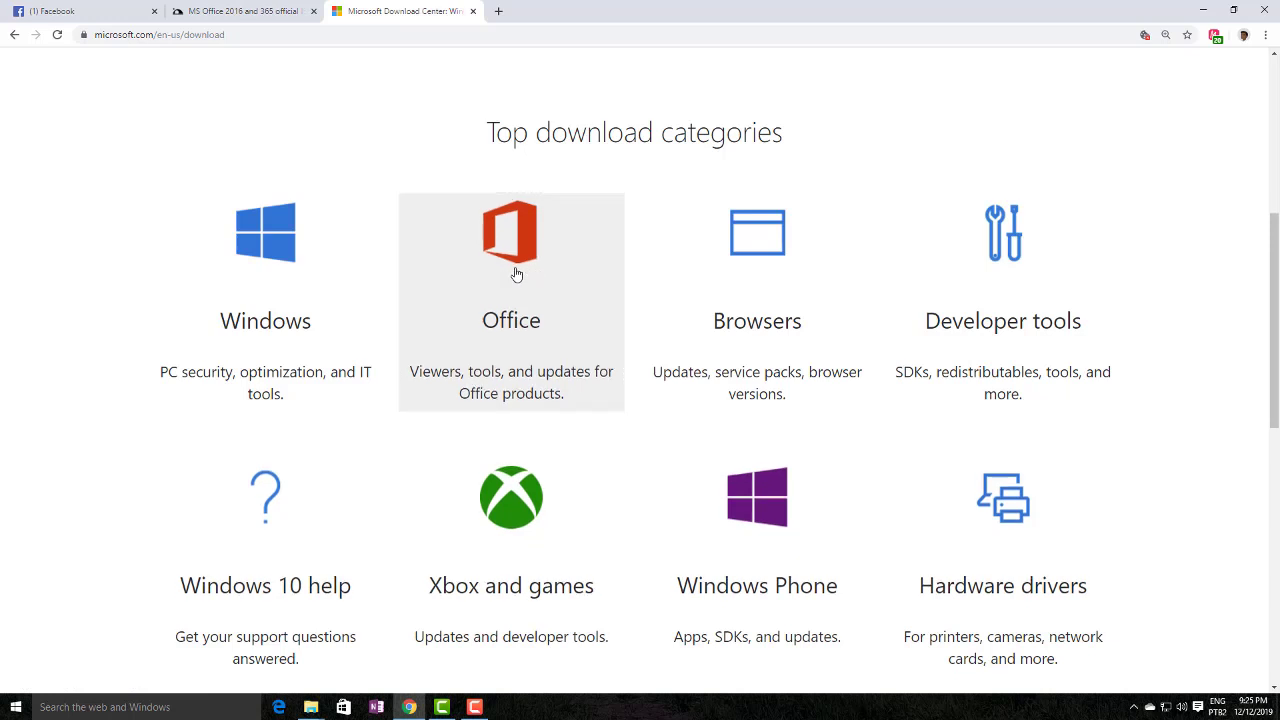
pyautogui.click(523, 315)
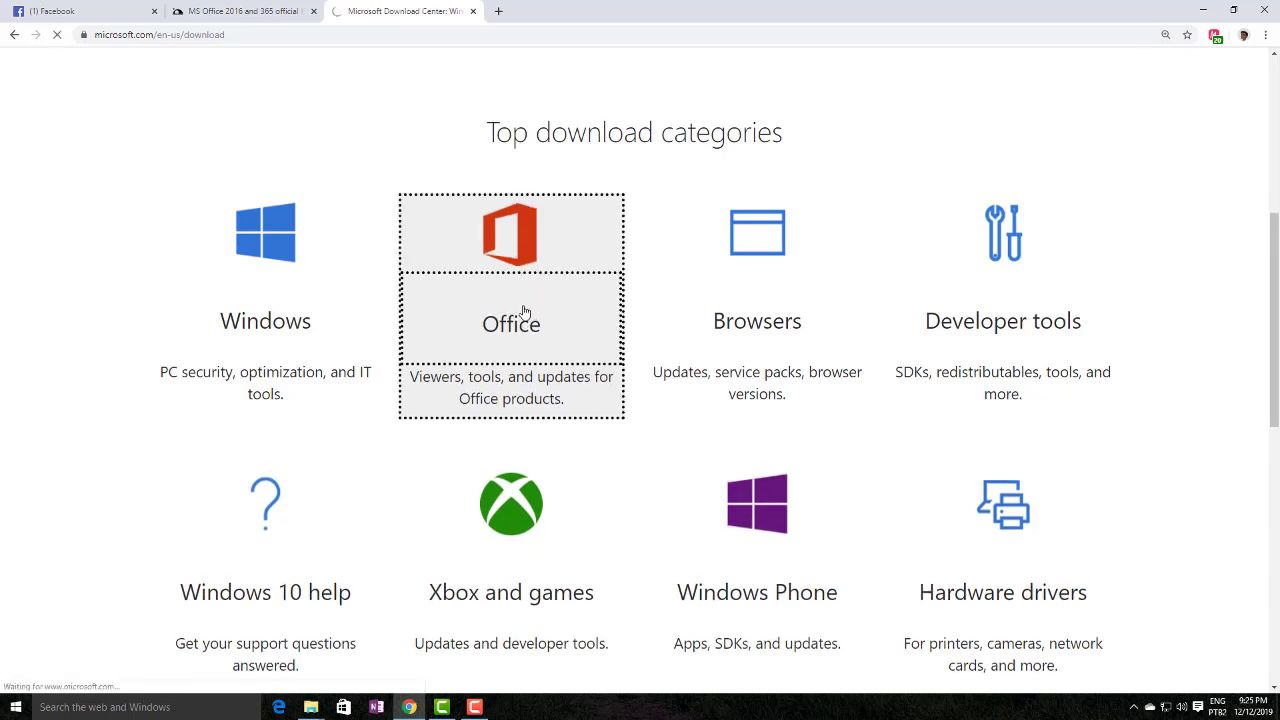
# - Open the download page of Service Pack 1 for Microsoft Office 2013 (KB2817430) 64-Bit Edition
pyautogui.scroll(-5, 523, 312)
pyautogui.scroll(-1, 523, 310)
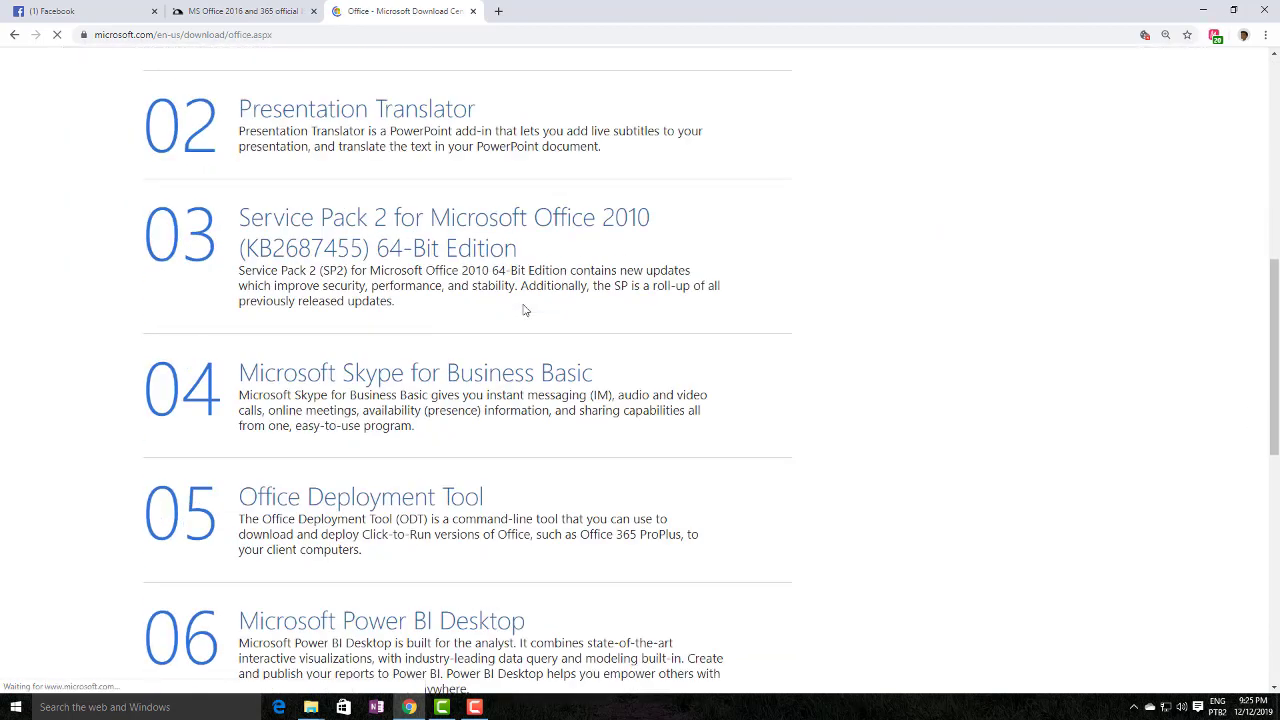
pyautogui.scroll(-4, 529, 343)
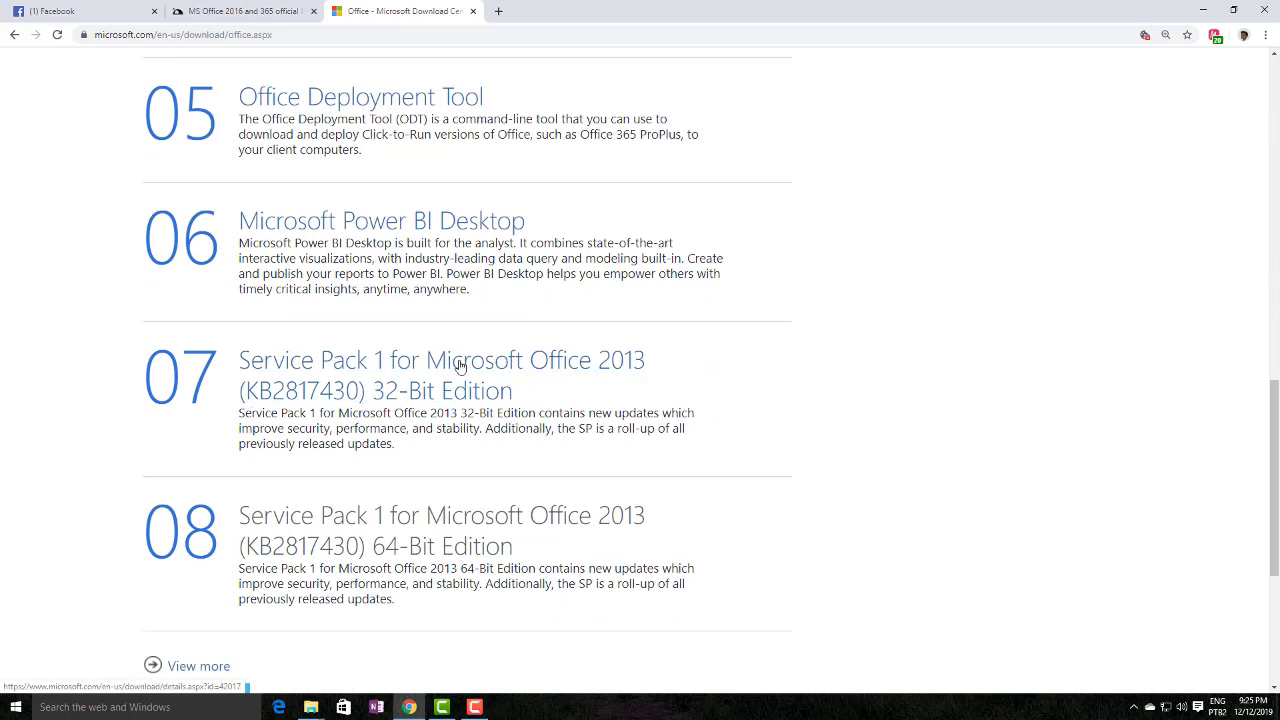
pyautogui.scroll(-2, 460, 366)
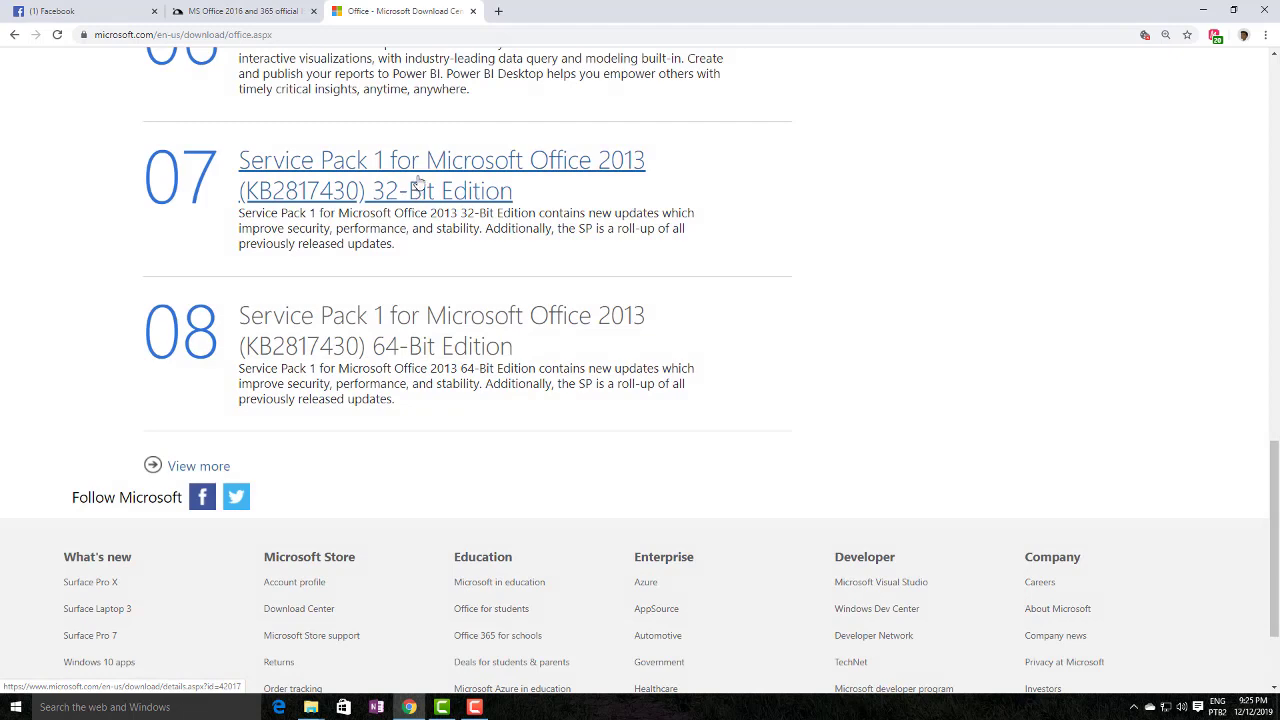
pyautogui.click(418, 321)
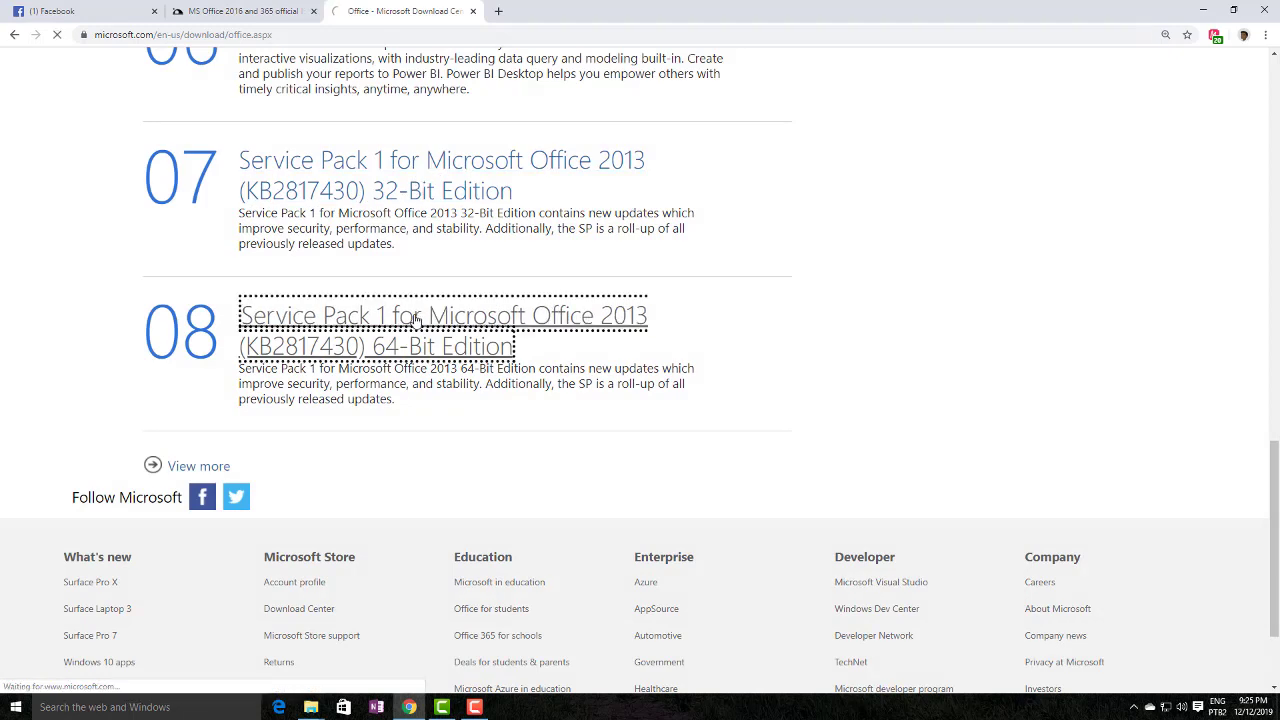
# - Start the English download of the 64-bit Service Pack 1 and cancel saving the file
pyautogui.scroll(-2, 414, 320)
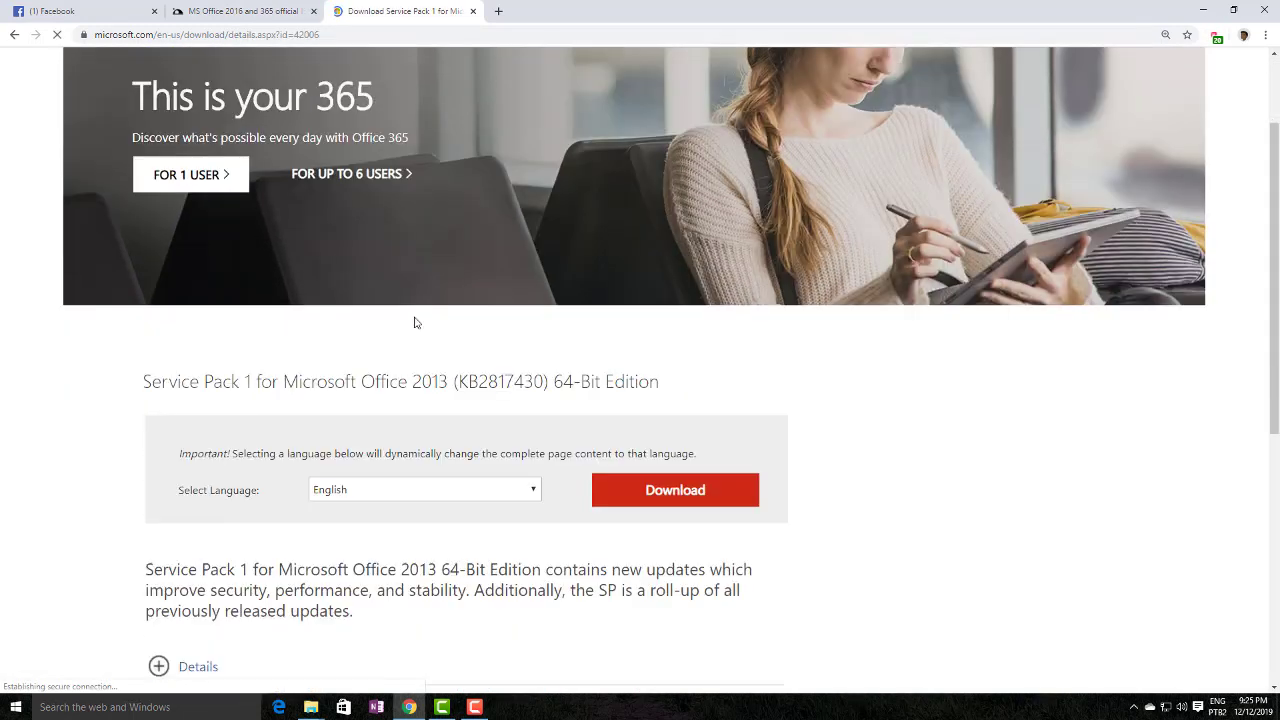
pyautogui.scroll(-1, 754, 408)
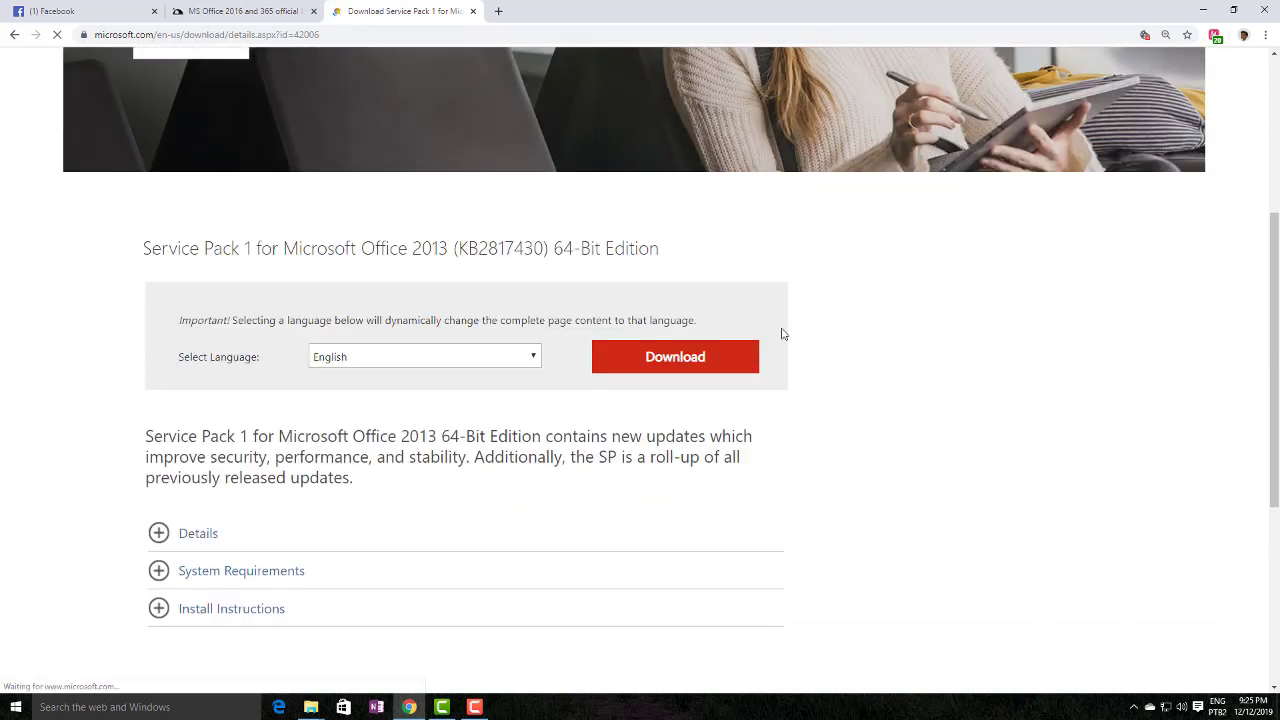
pyautogui.click(688, 365)
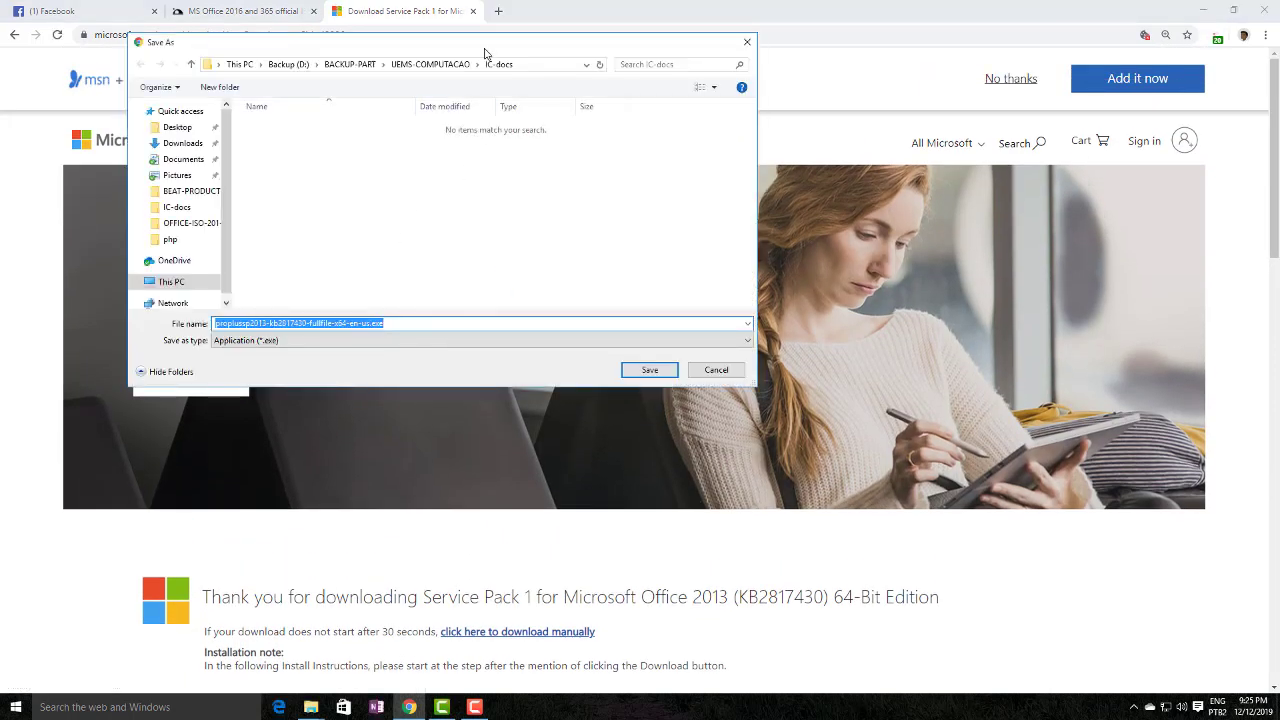
pyautogui.click(738, 375)
# - Request the Service Pack 1 file again through the manual download link and cancel saving it
pyautogui.scroll(-1, 570, 460)
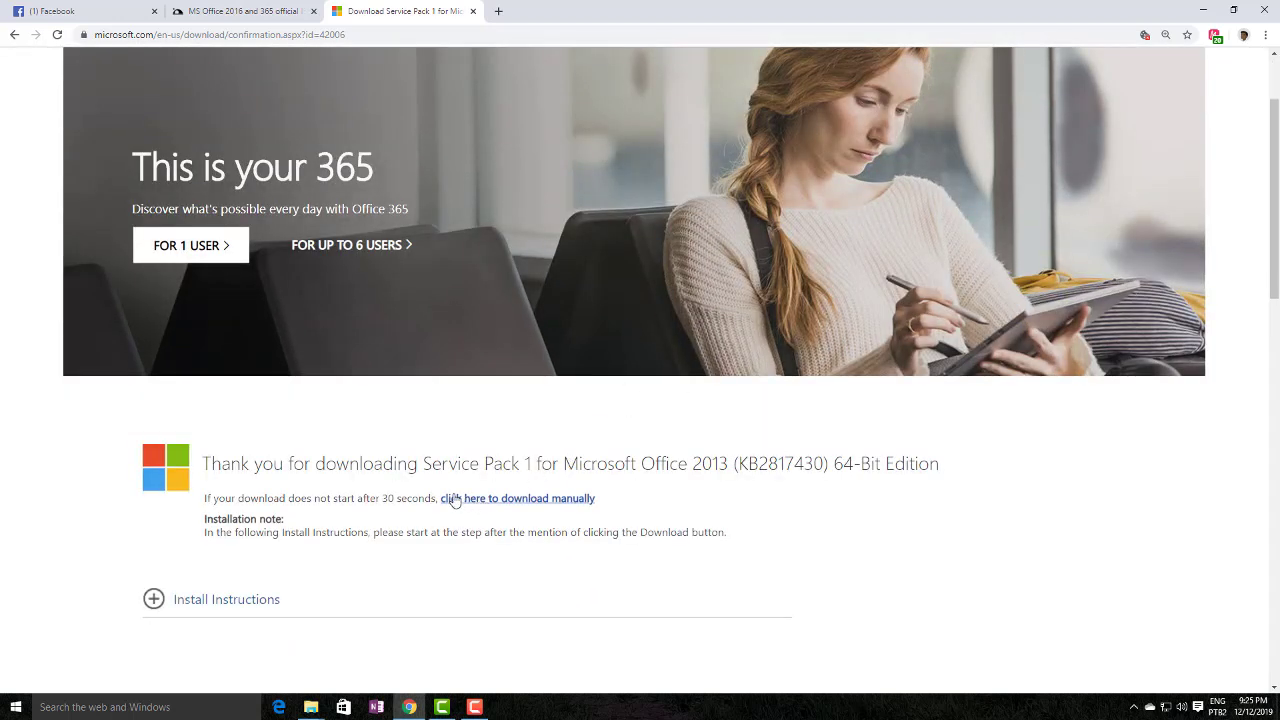
pyautogui.click(536, 500)
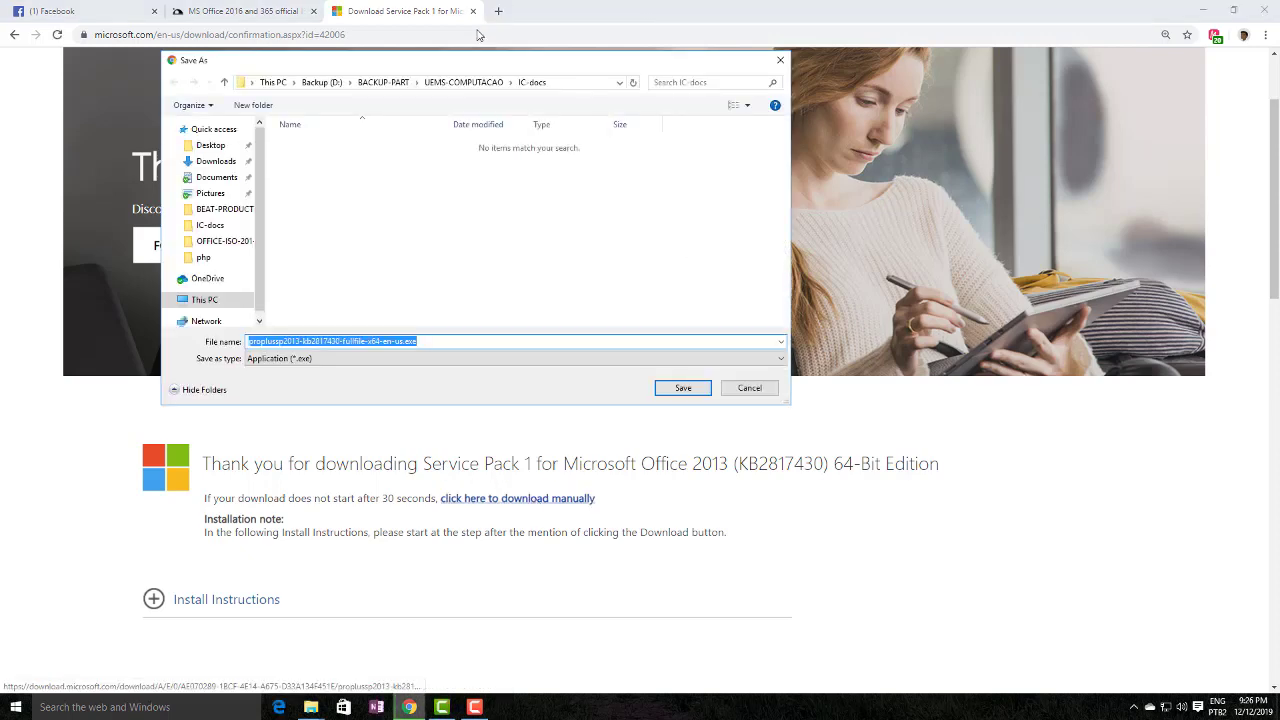
pyautogui.moveTo(489, 71); pyautogui.dragTo(569, 86)
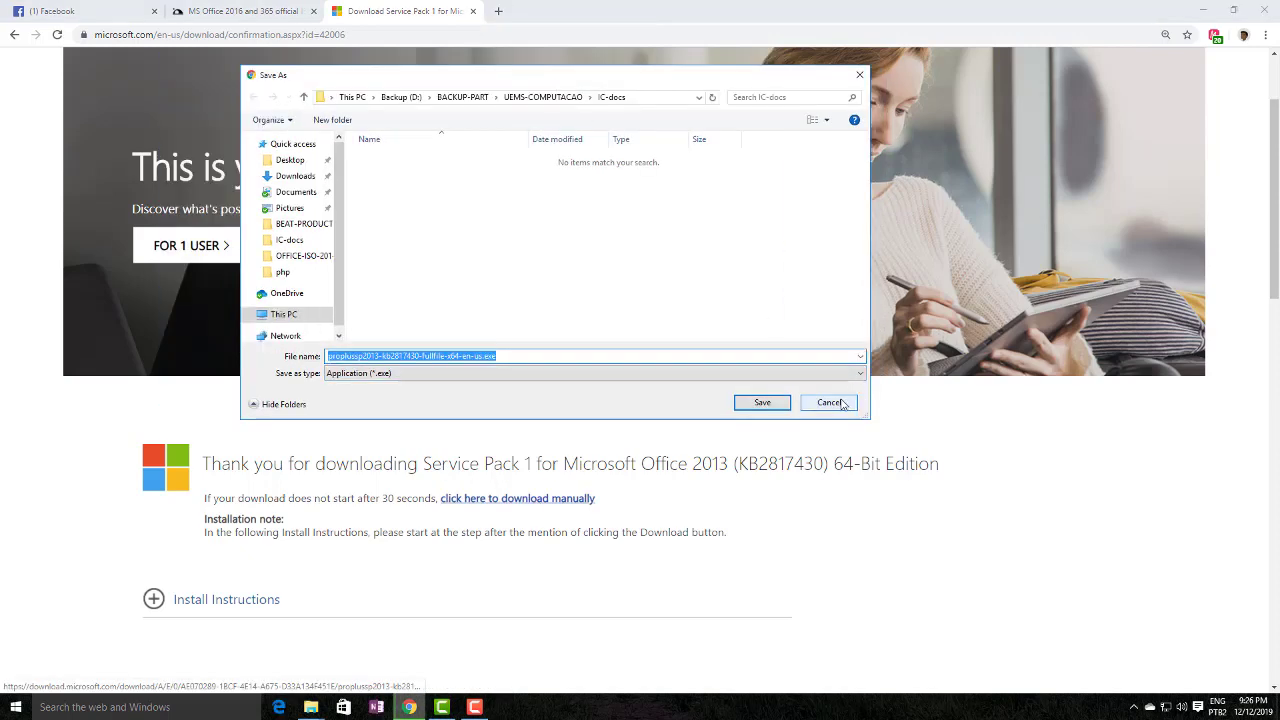
pyautogui.click(829, 402)
pyautogui.scroll(-3, 606, 477)
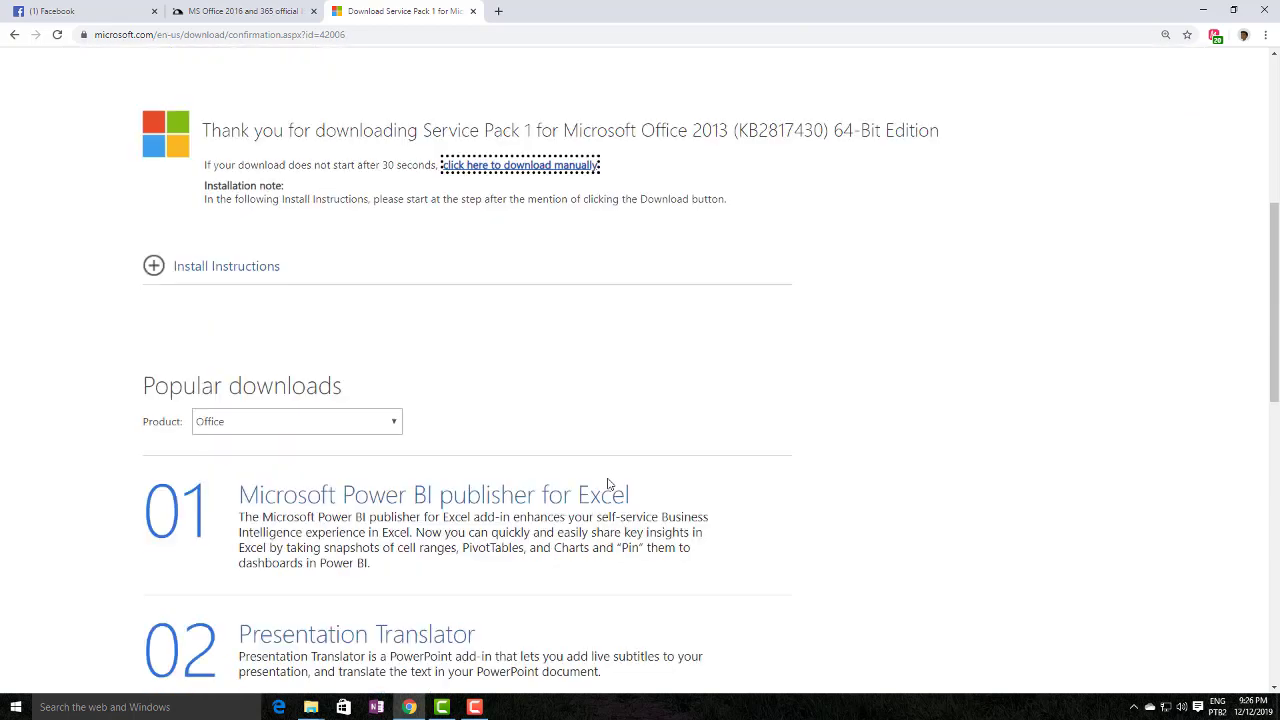
# - Examine the popular Office downloads listed on the Service Pack 1 confirmation page, down to the Office Deployment Tool
pyautogui.scroll(-1, 607, 484)
pyautogui.scroll(-4, 609, 487)
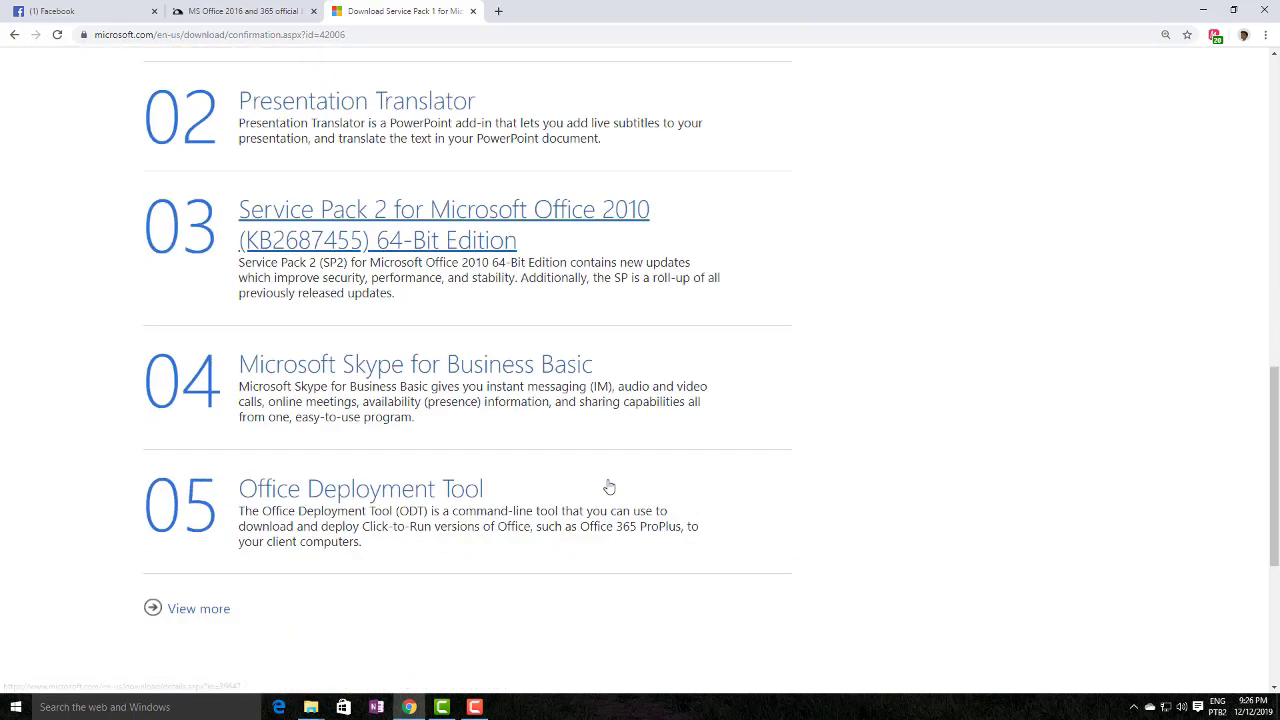
pyautogui.scroll(-1, 609, 487)
pyautogui.scroll(3, 607, 486)
pyautogui.scroll(-1, 607, 486)
pyautogui.scroll(2, 607, 470)
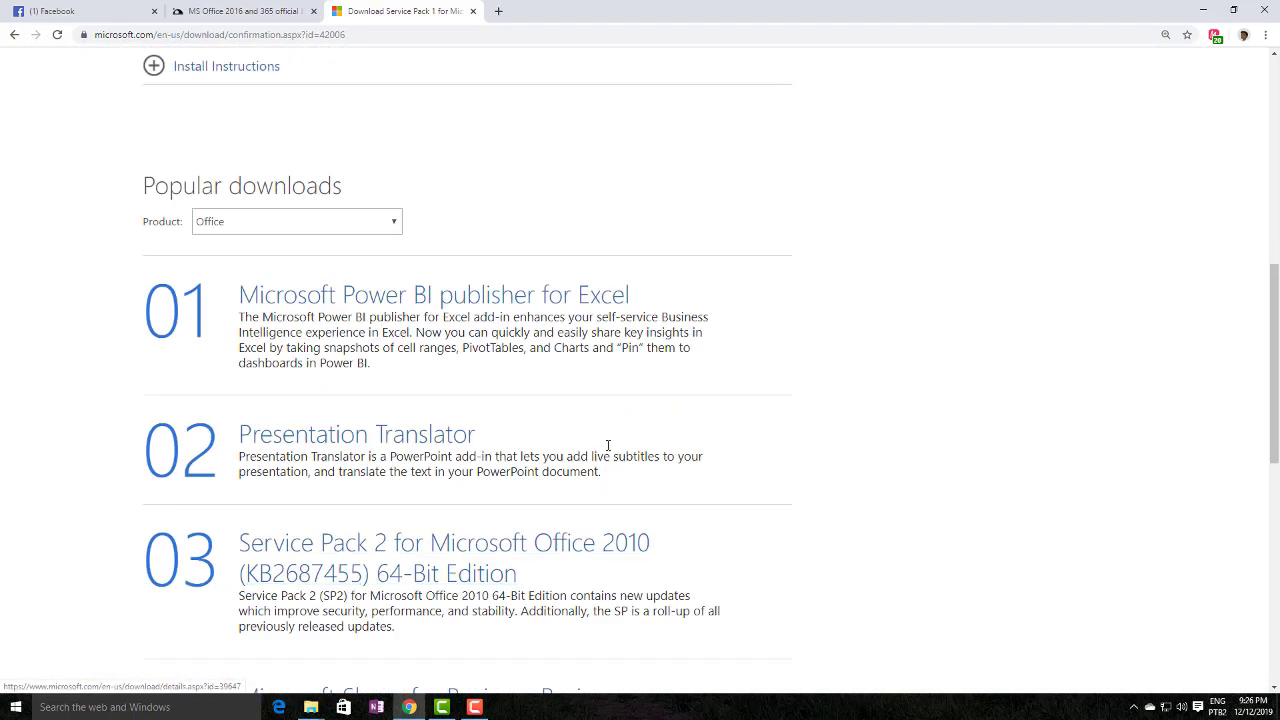
pyautogui.scroll(-4, 428, 450)
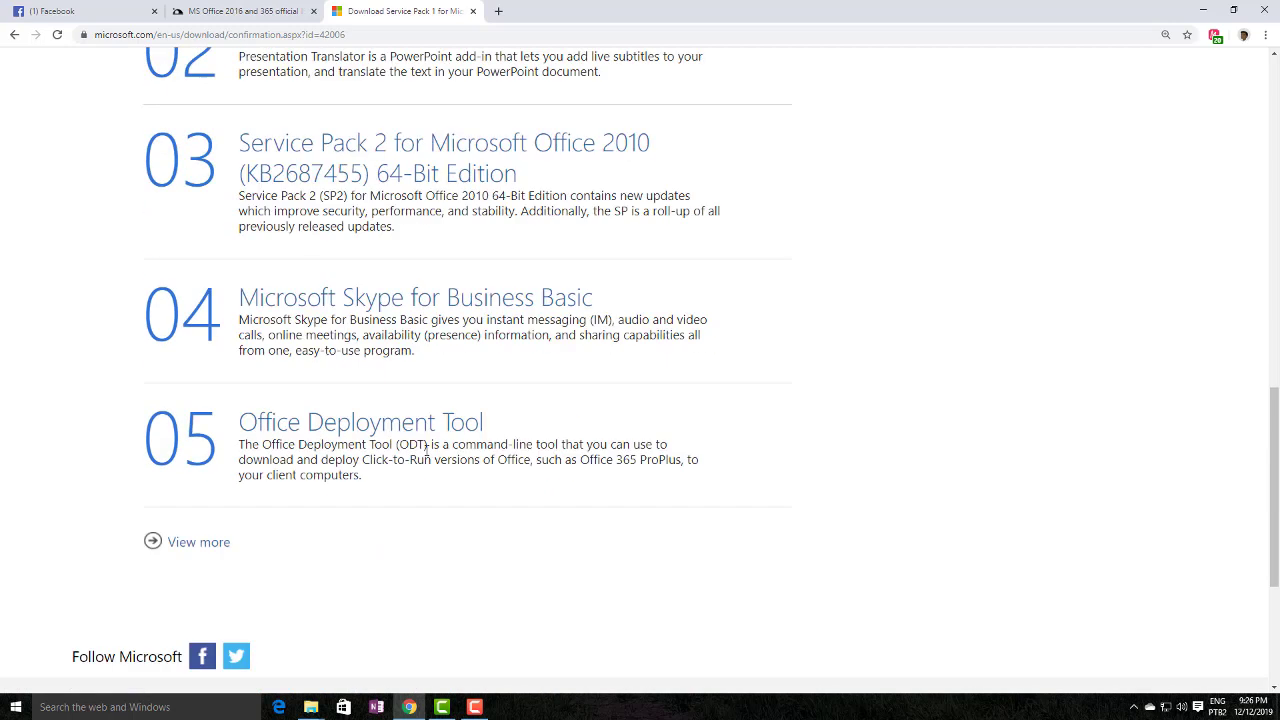
pyautogui.scroll(8, 532, 386)
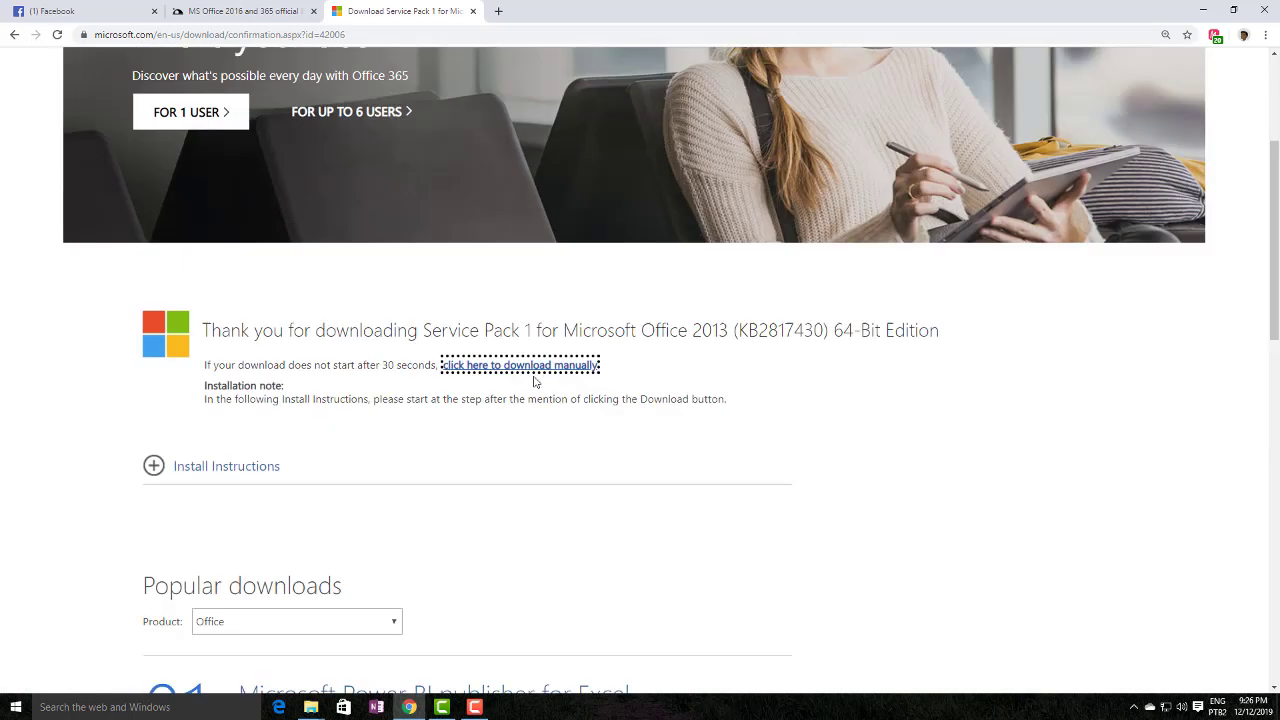
# - Switch to the Ryadel article on official Office 2016 and 365 disc images and review its Office 2016 installer table
pyautogui.click(257, 12)
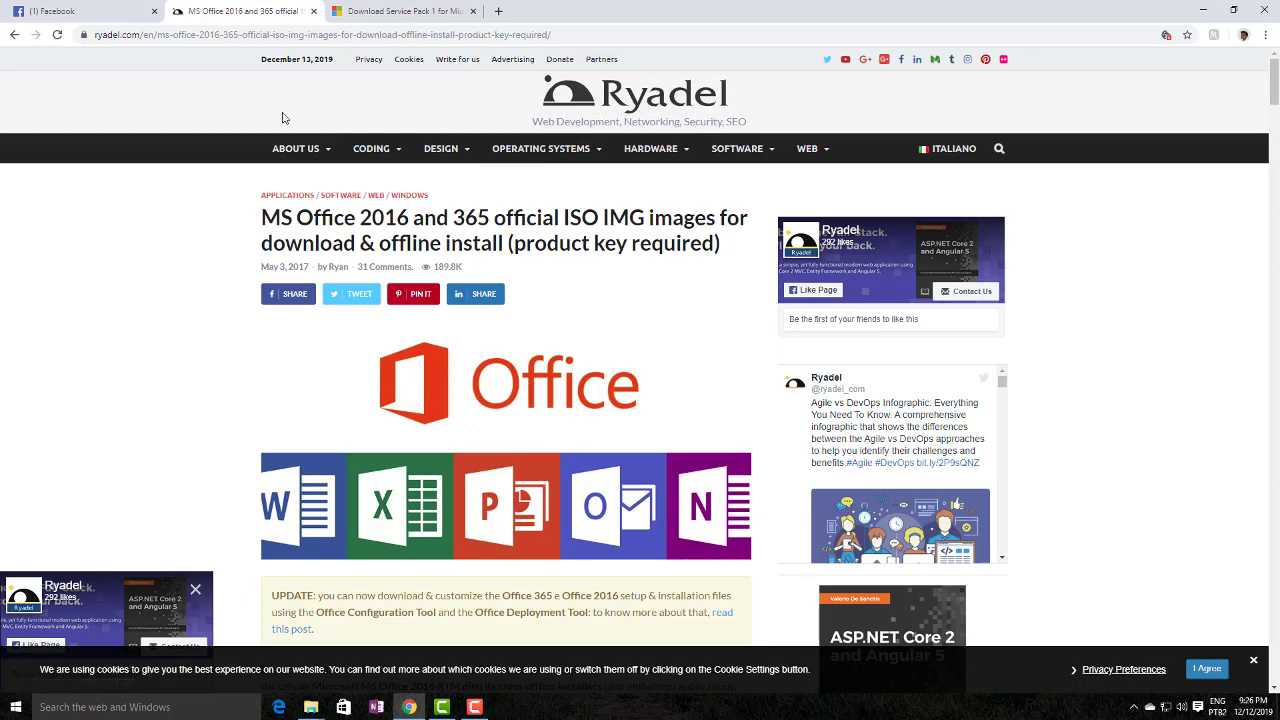
pyautogui.moveTo(371, 148)
pyautogui.click(564, 36)
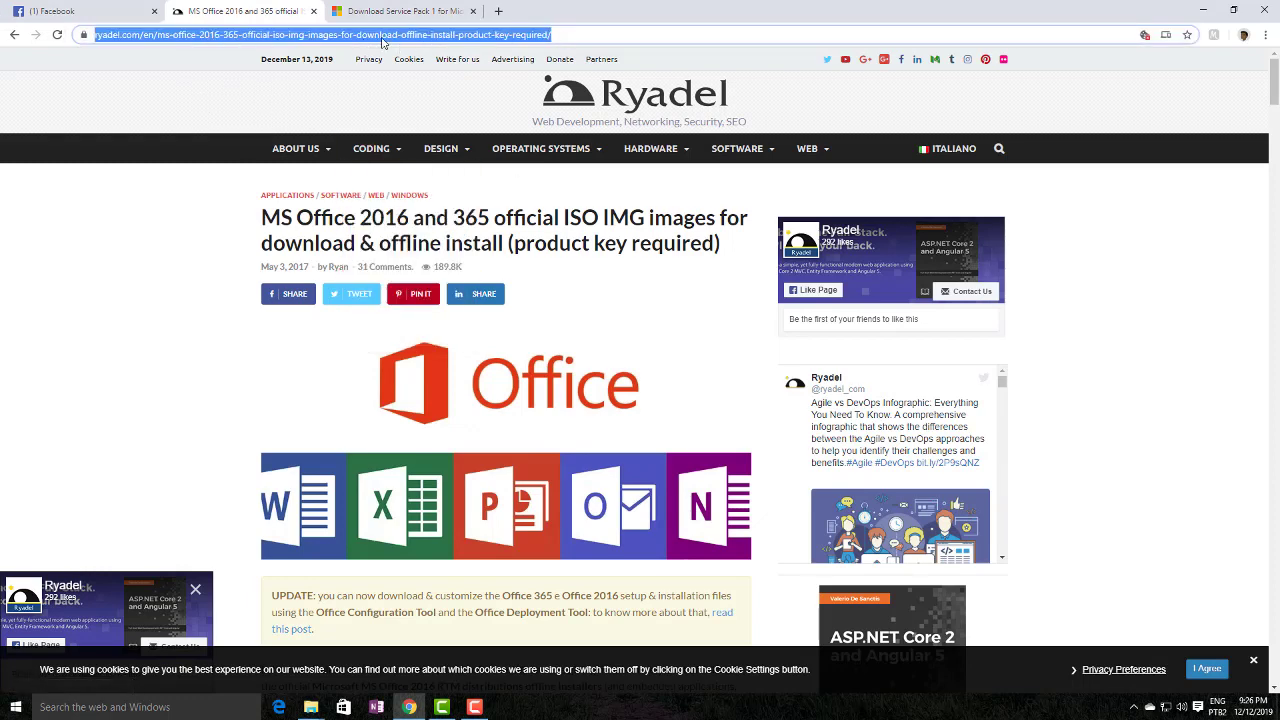
pyautogui.scroll(-7, 580, 338)
pyautogui.scroll(7, 580, 338)
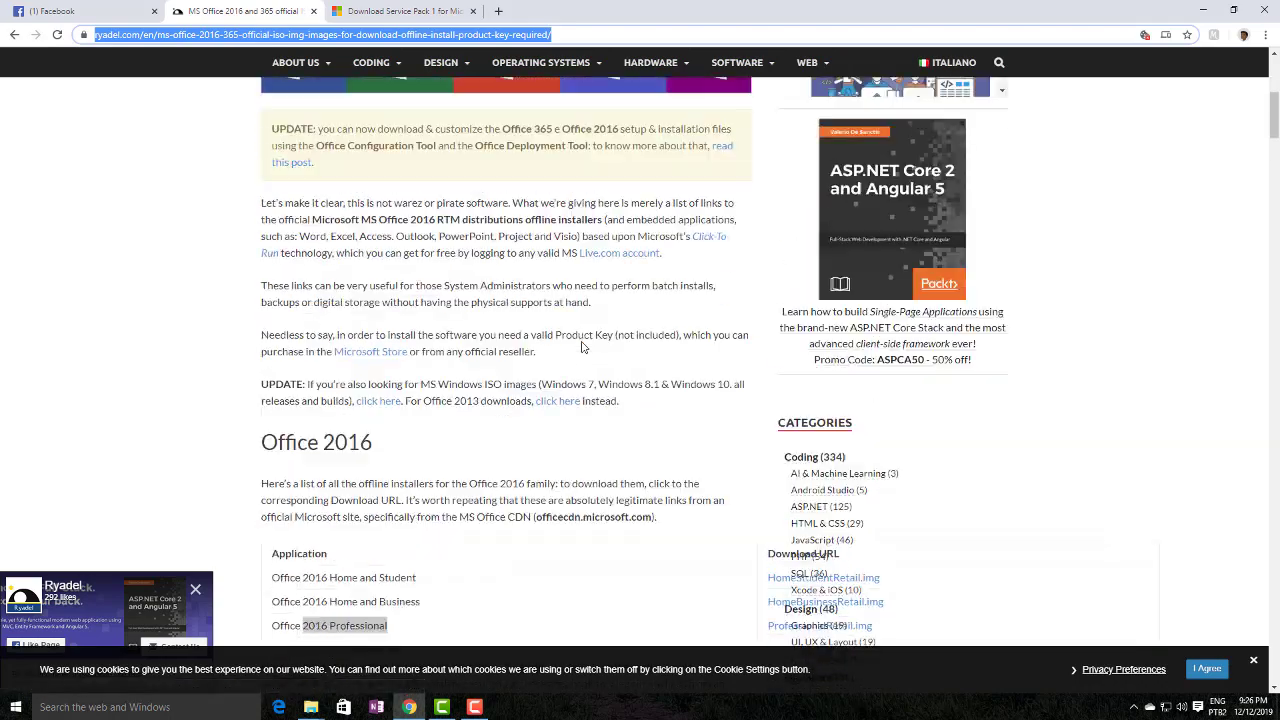
pyautogui.scroll(-6, 542, 368)
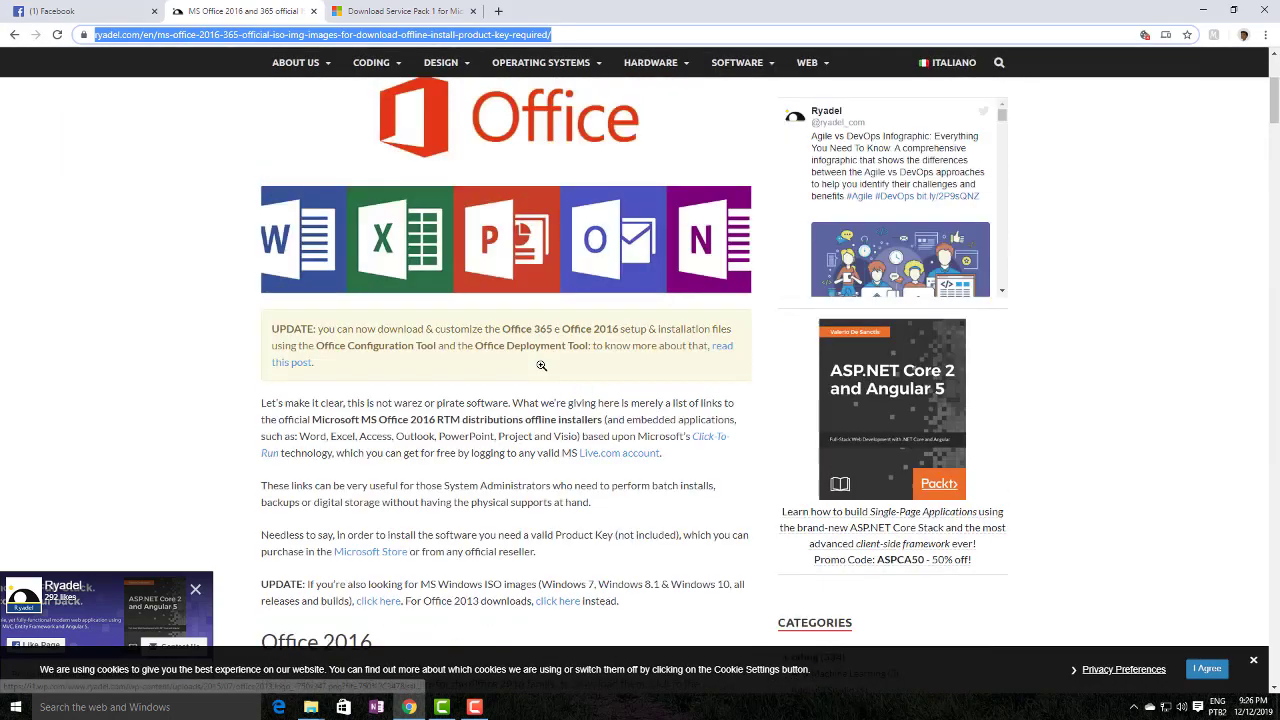
pyautogui.scroll(-3, 542, 368)
pyautogui.scroll(-1, 550, 392)
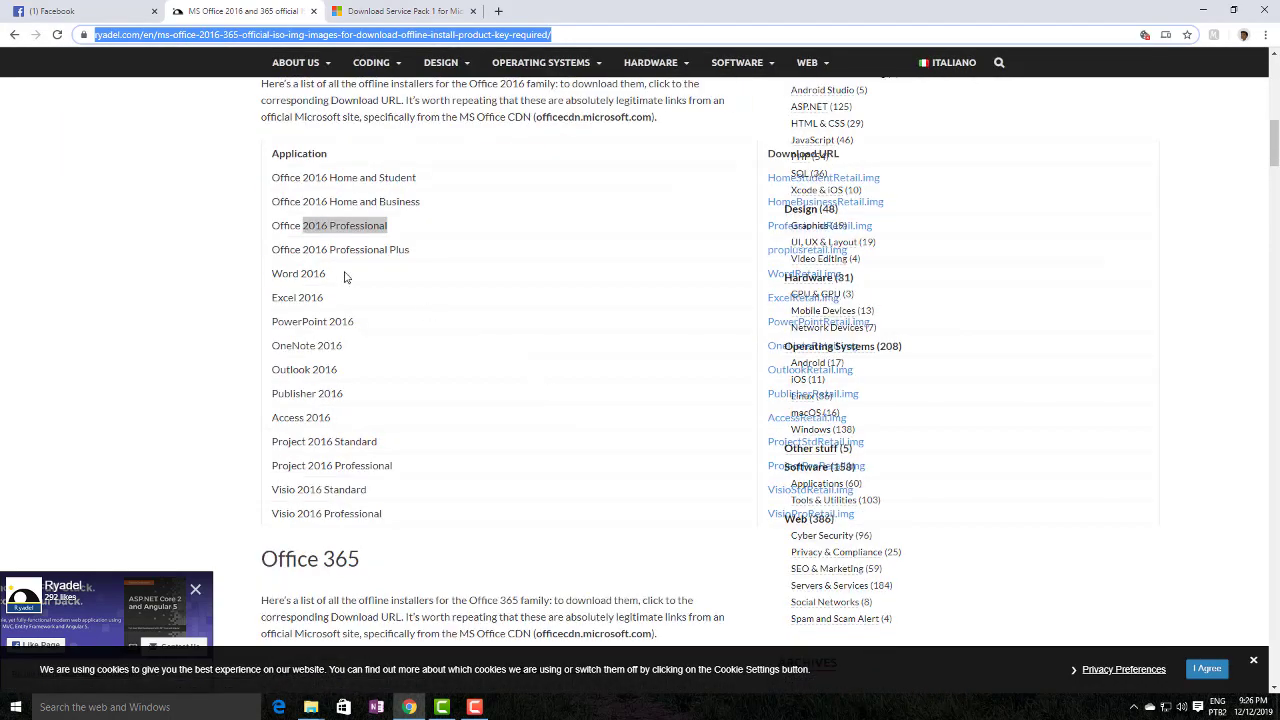
pyautogui.scroll(1, 380, 289)
# - Highlight Office 2016 Professional in the table, request its ProfessionalRetail.img download and cancel saving the file
pyautogui.moveTo(272, 290); pyautogui.dragTo(388, 293)
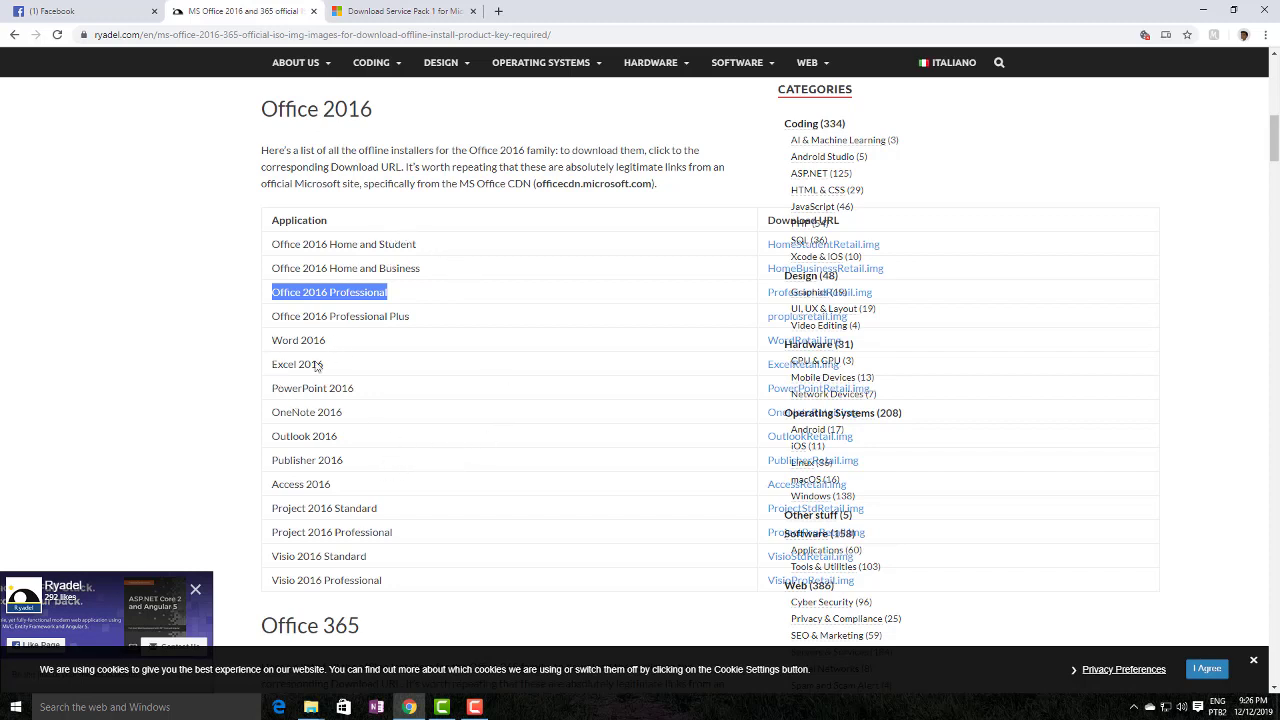
pyautogui.click(275, 340)
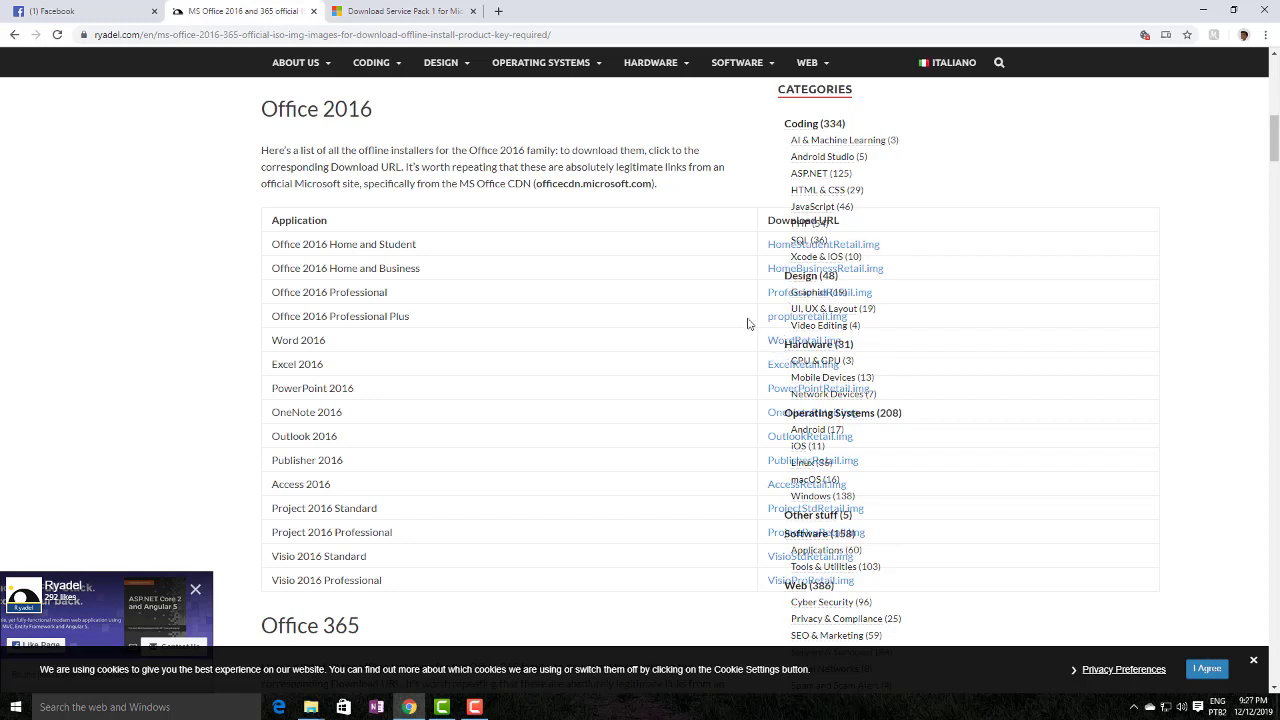
pyautogui.tripleClick(318, 292)
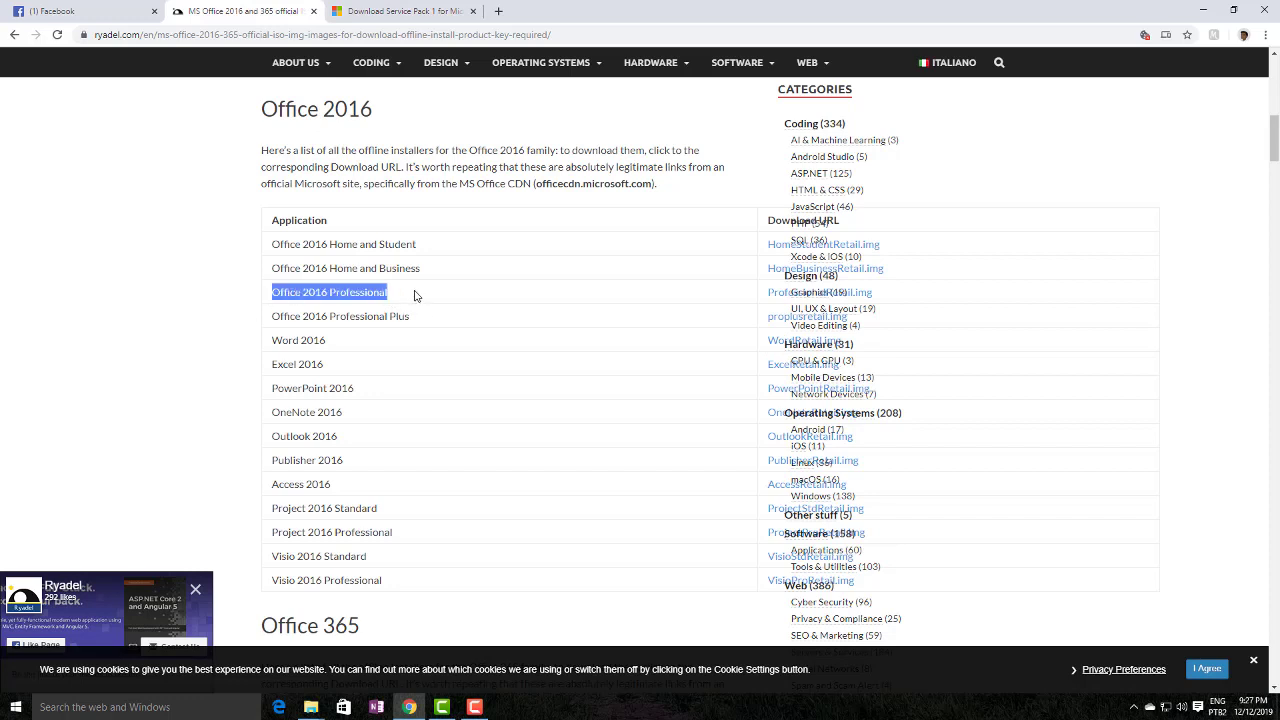
pyautogui.click(776, 296)
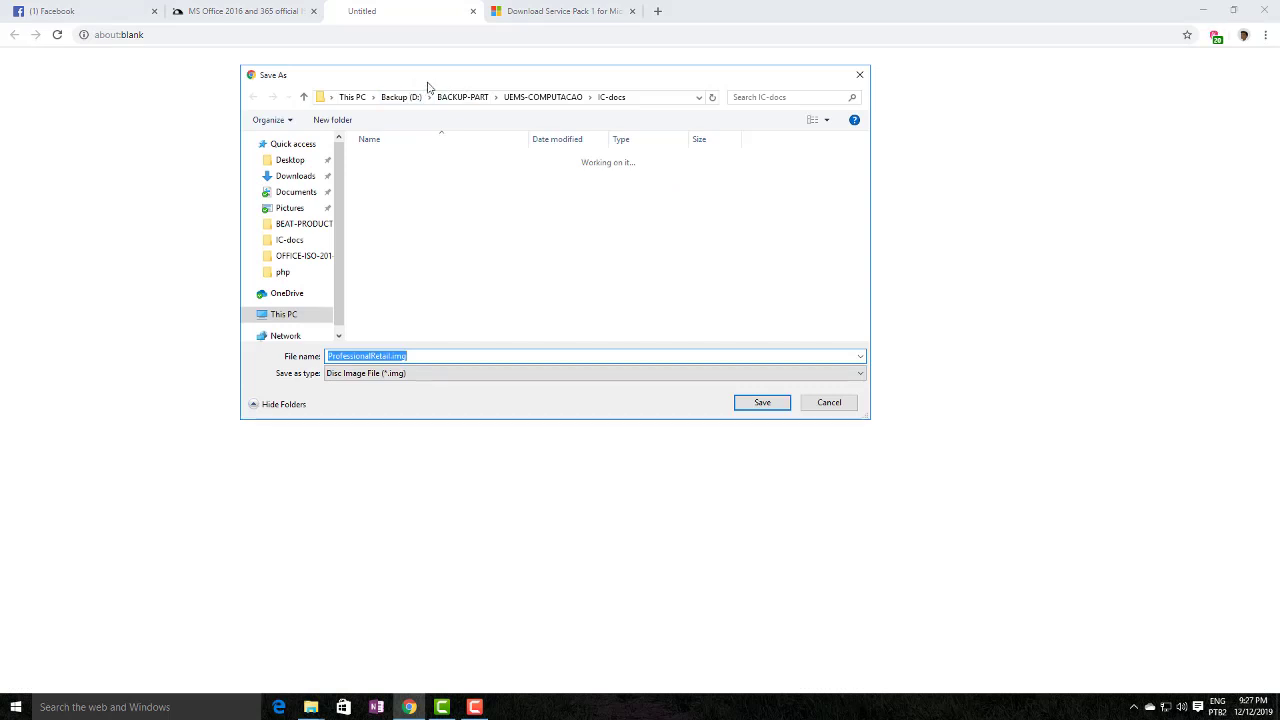
pyautogui.click(828, 403)
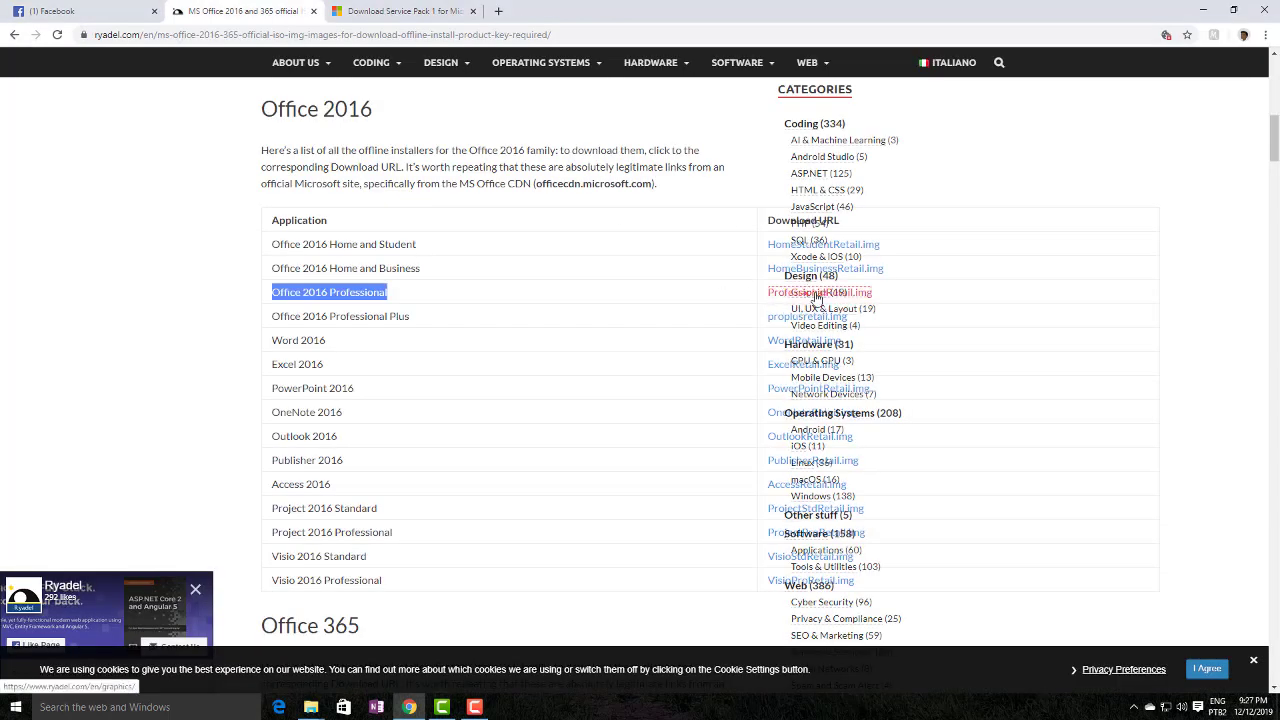
# - Dismiss the article's cookie notice and highlight the Office 2016 Professional entry in the enlarged installer table
pyautogui.hotkey('ctrl', '+')
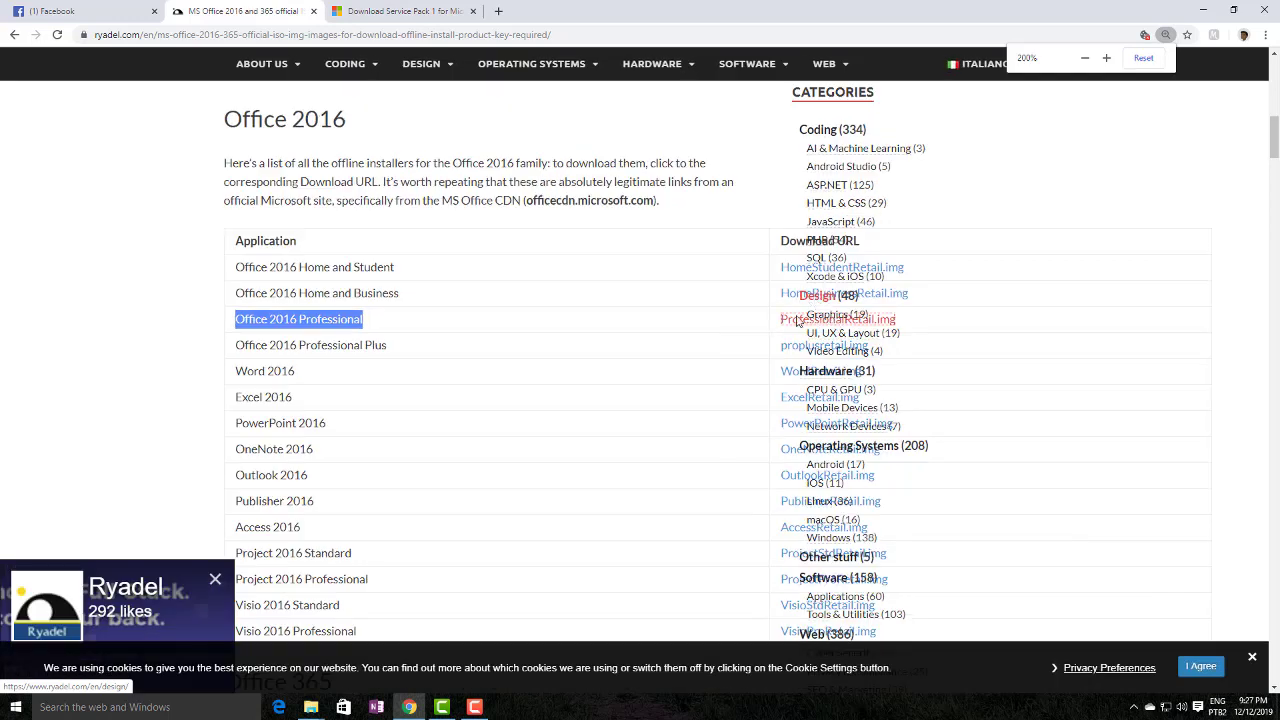
pyautogui.scroll(-4, 866, 352)
pyautogui.scroll(-1, 866, 352)
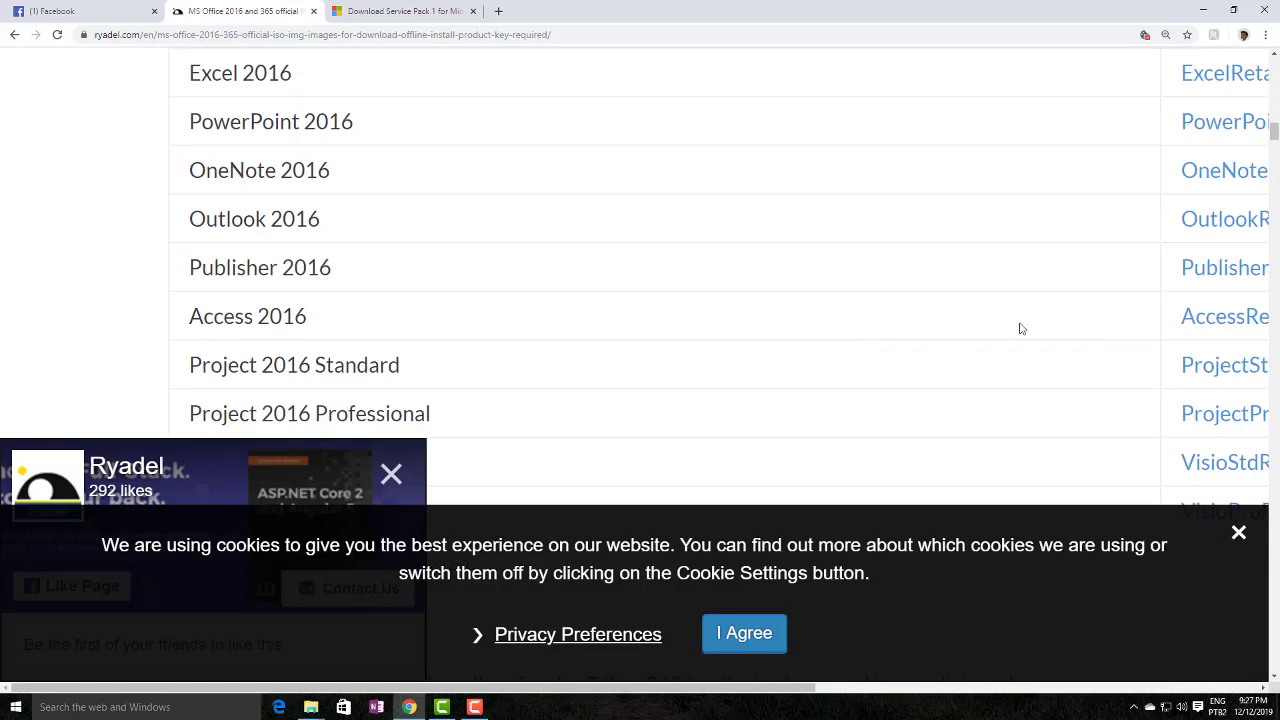
pyautogui.click(1238, 532)
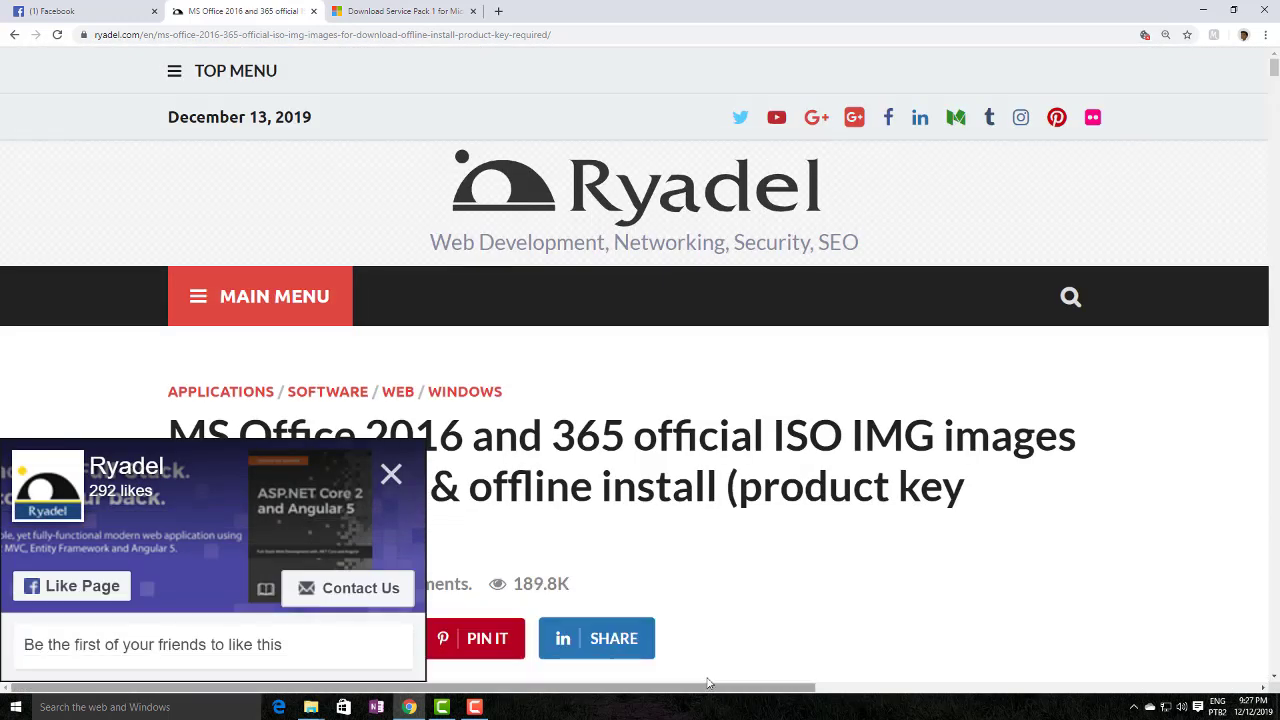
pyautogui.moveTo(600, 693); pyautogui.dragTo(712, 694)
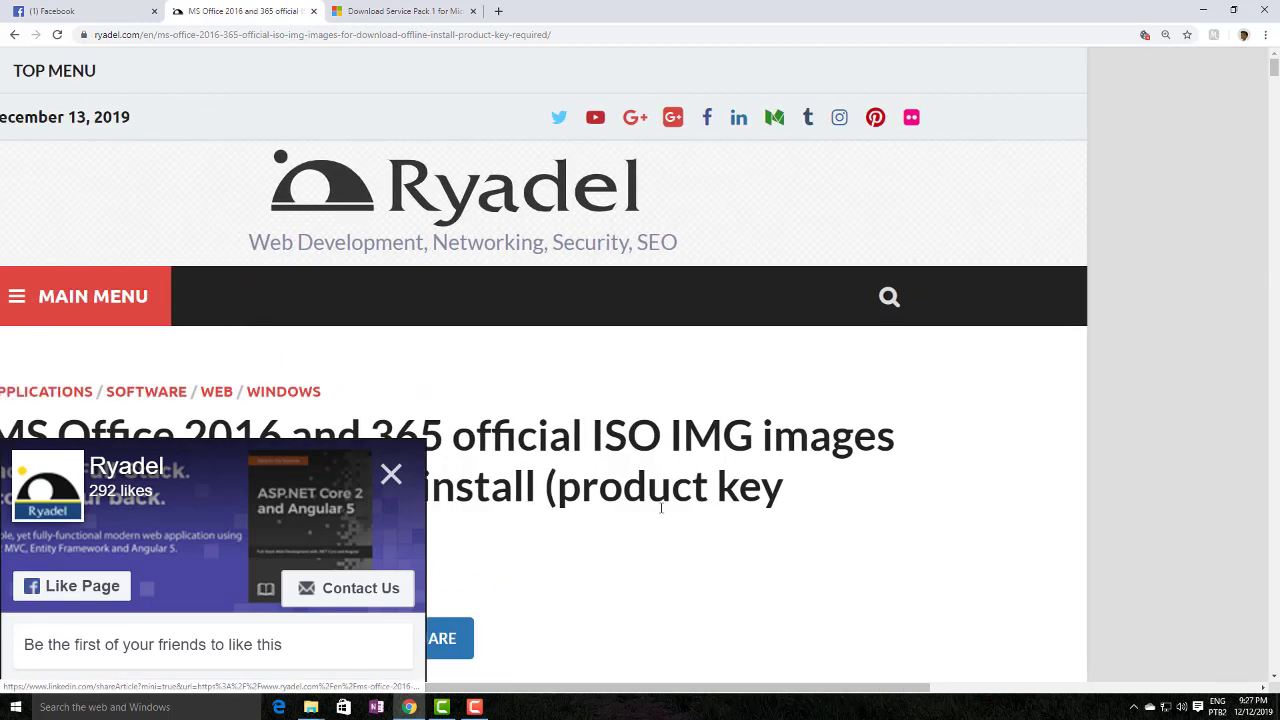
pyautogui.scroll(-2, 660, 535)
pyautogui.scroll(-15, 660, 535)
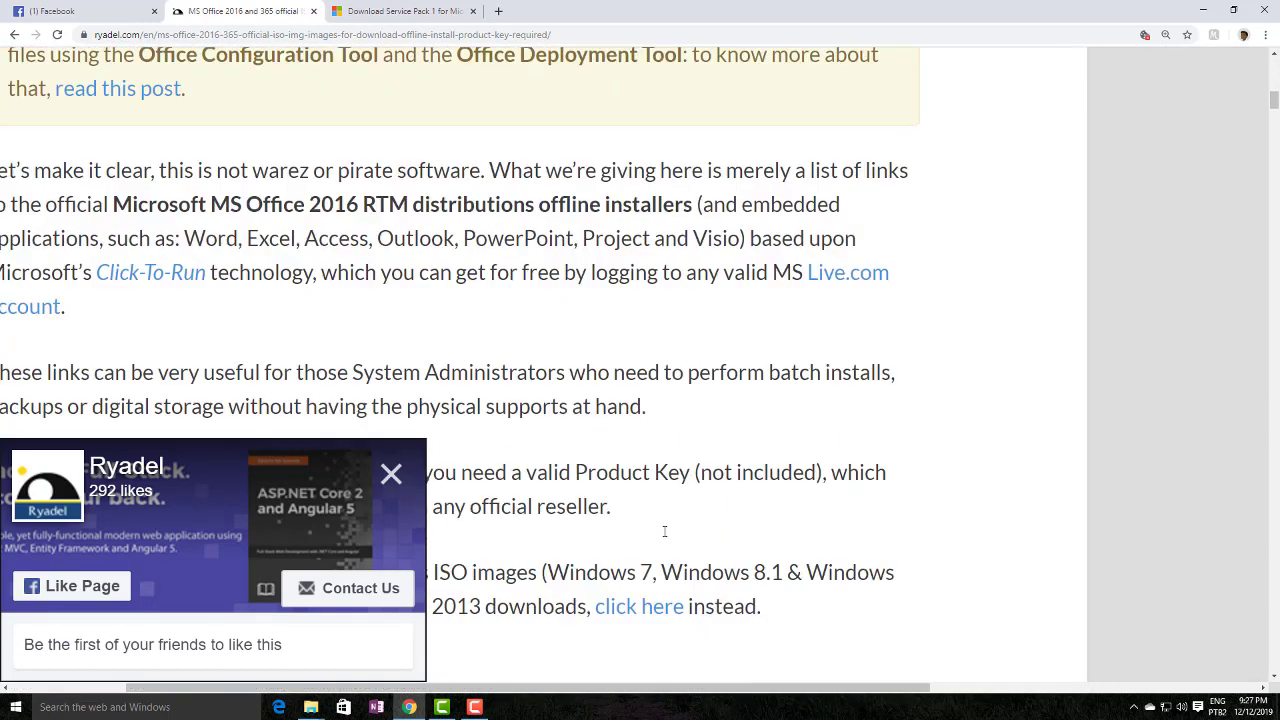
pyautogui.moveTo(94, 193); pyautogui.dragTo(250, 196)
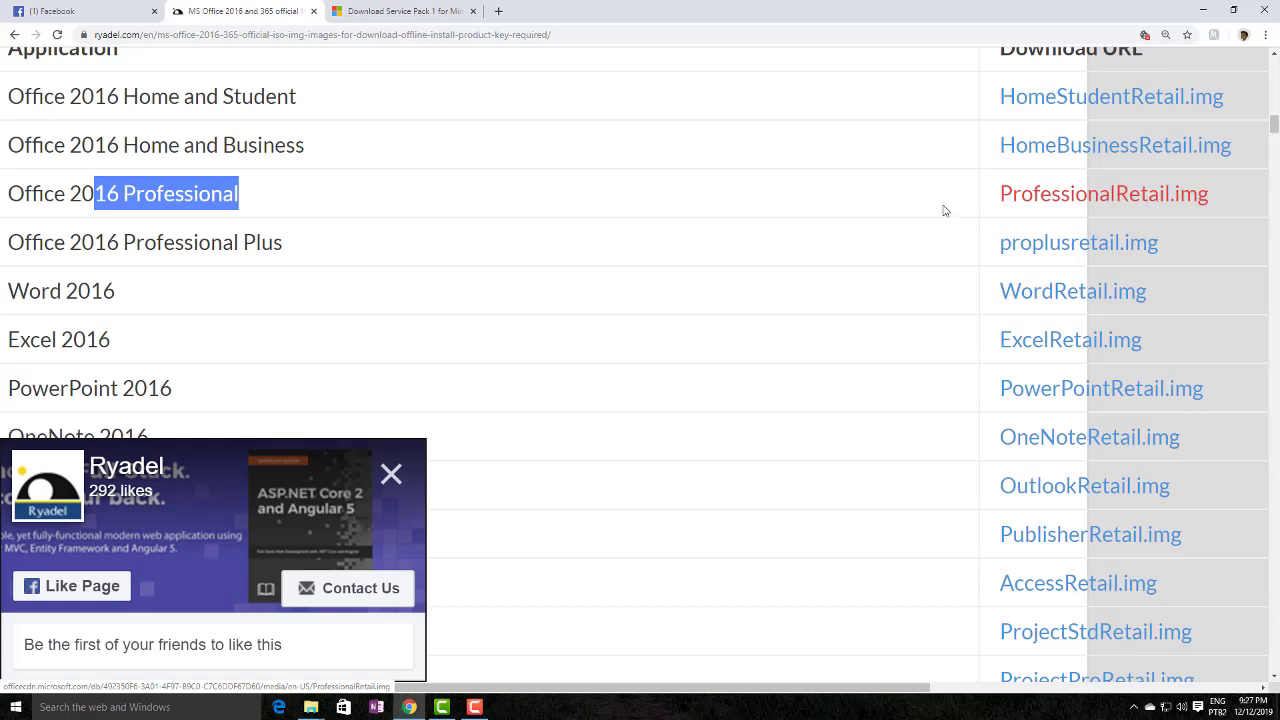
# - Request ProfessionalRetail.img again from the Office 2016 table and cancel saving the disc image
pyautogui.hotkey('ctrl', '+')
pyautogui.hotkey('ctrl', '+')
pyautogui.hotkey('ctrl', '-')
pyautogui.hotkey('ctrl', '-')
pyautogui.hotkey('ctrl', '-')
pyautogui.hotkey('ctrl', '-')
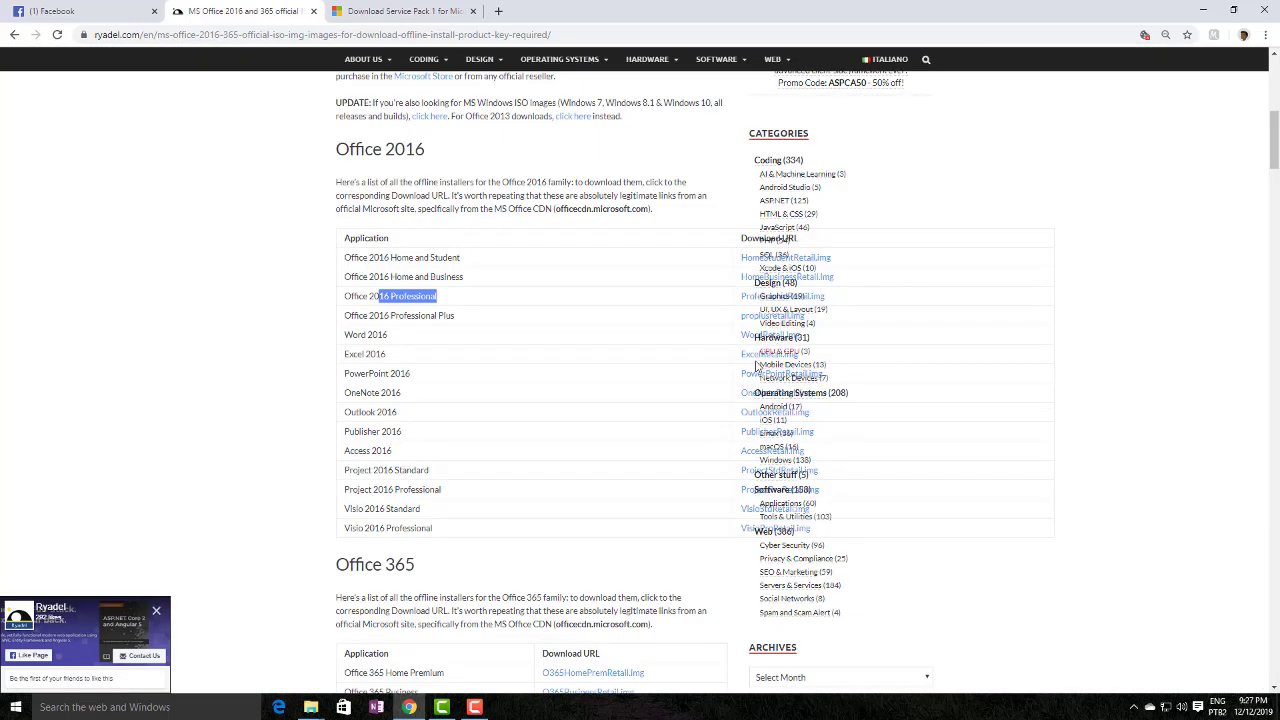
pyautogui.hotkey('ctrl', '+')
pyautogui.hotkey('ctrl', '+')
pyautogui.hotkey('ctrl', '+')
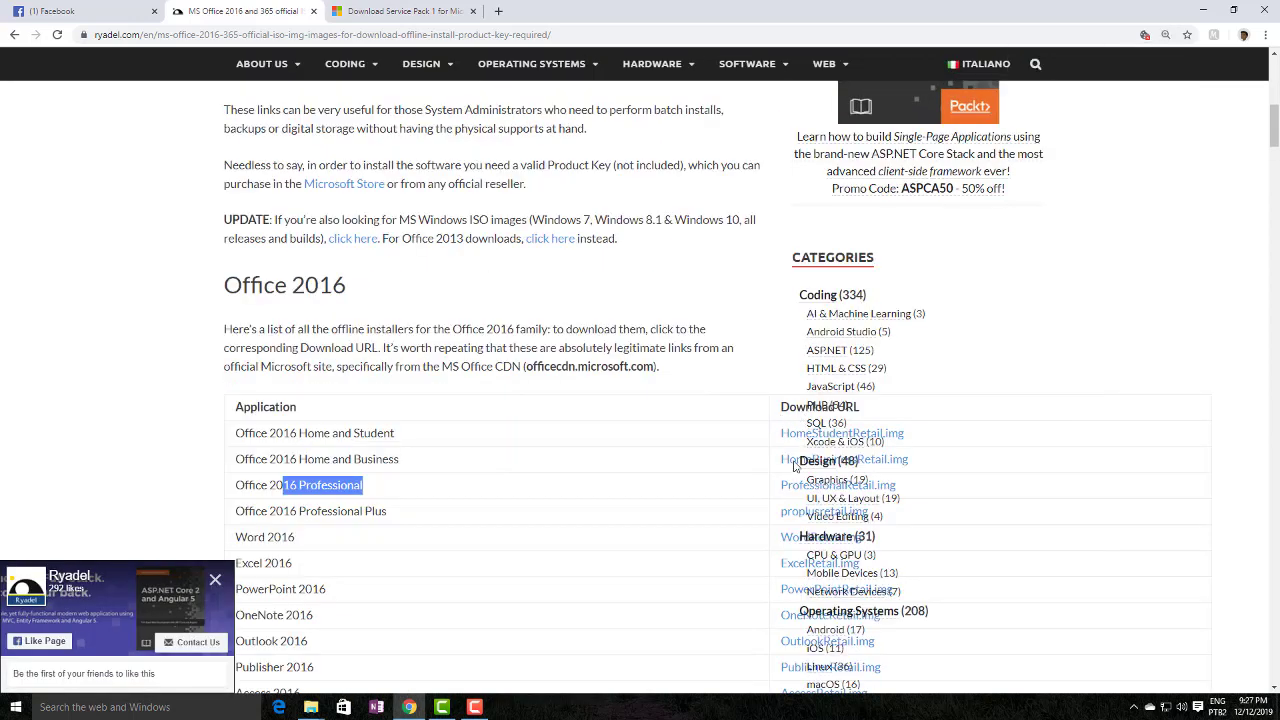
pyautogui.click(788, 487)
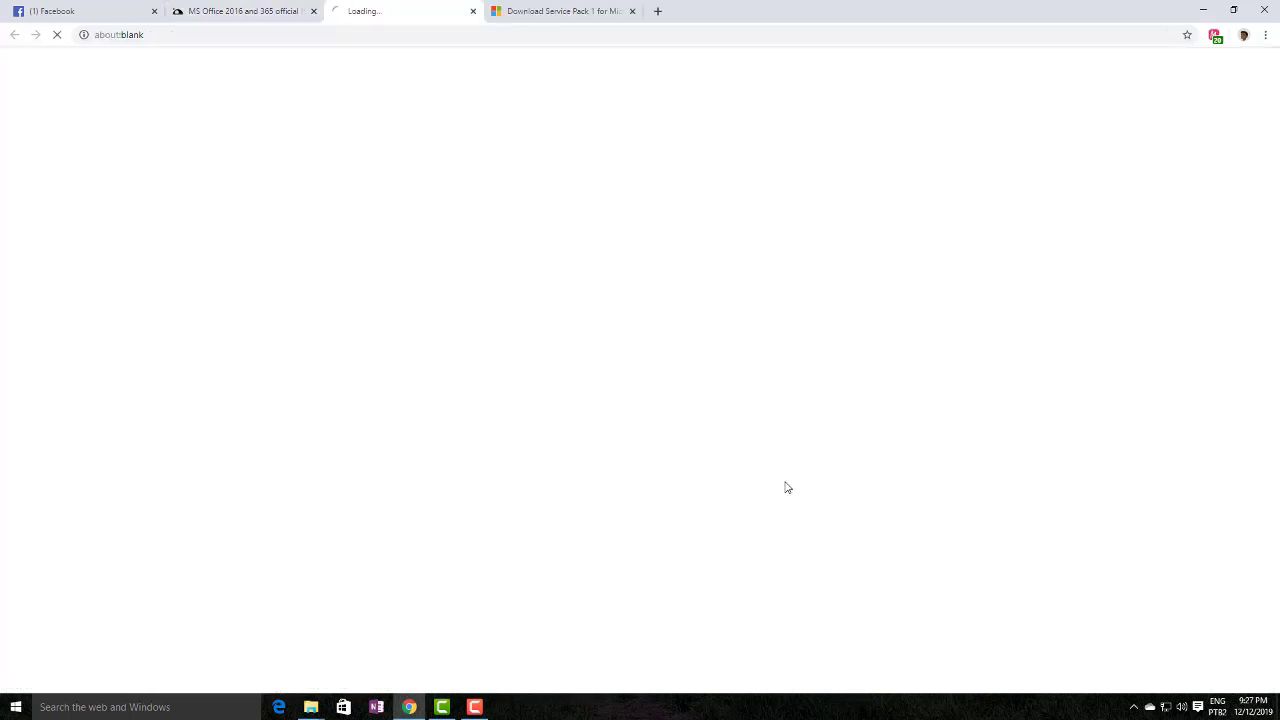
pyautogui.moveTo(519, 79); pyautogui.dragTo(565, 94)
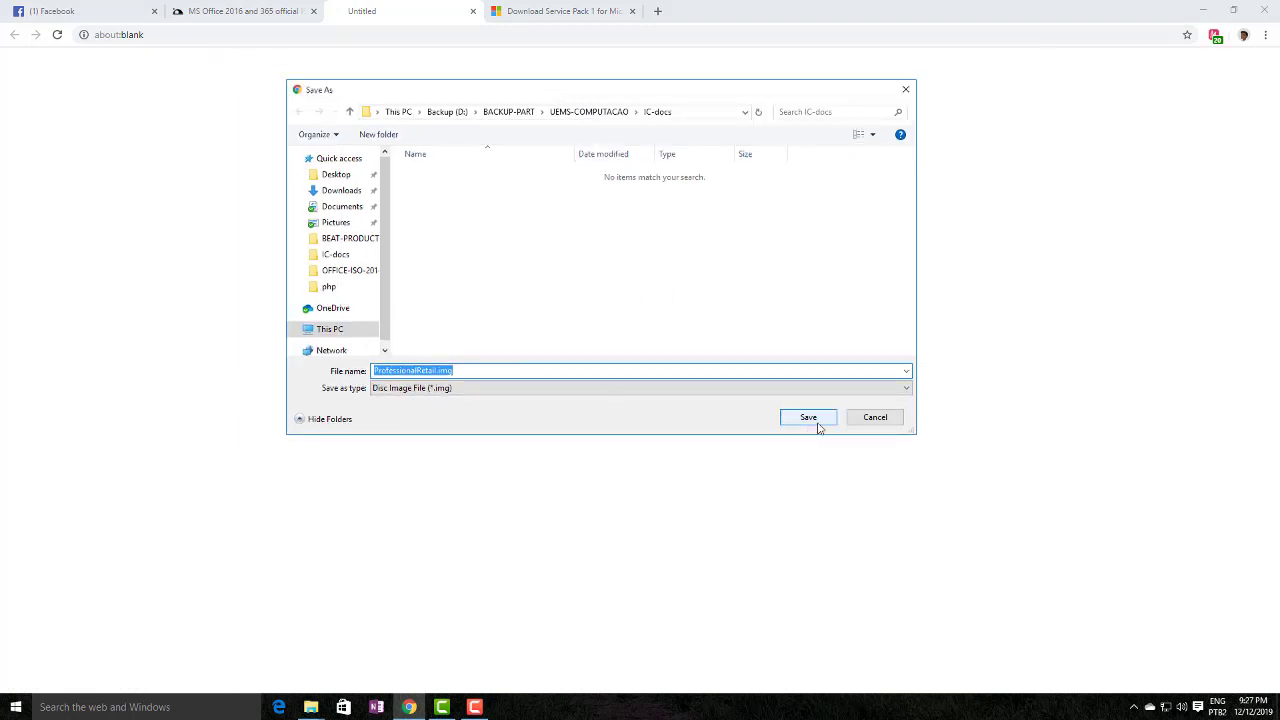
pyautogui.click(875, 418)
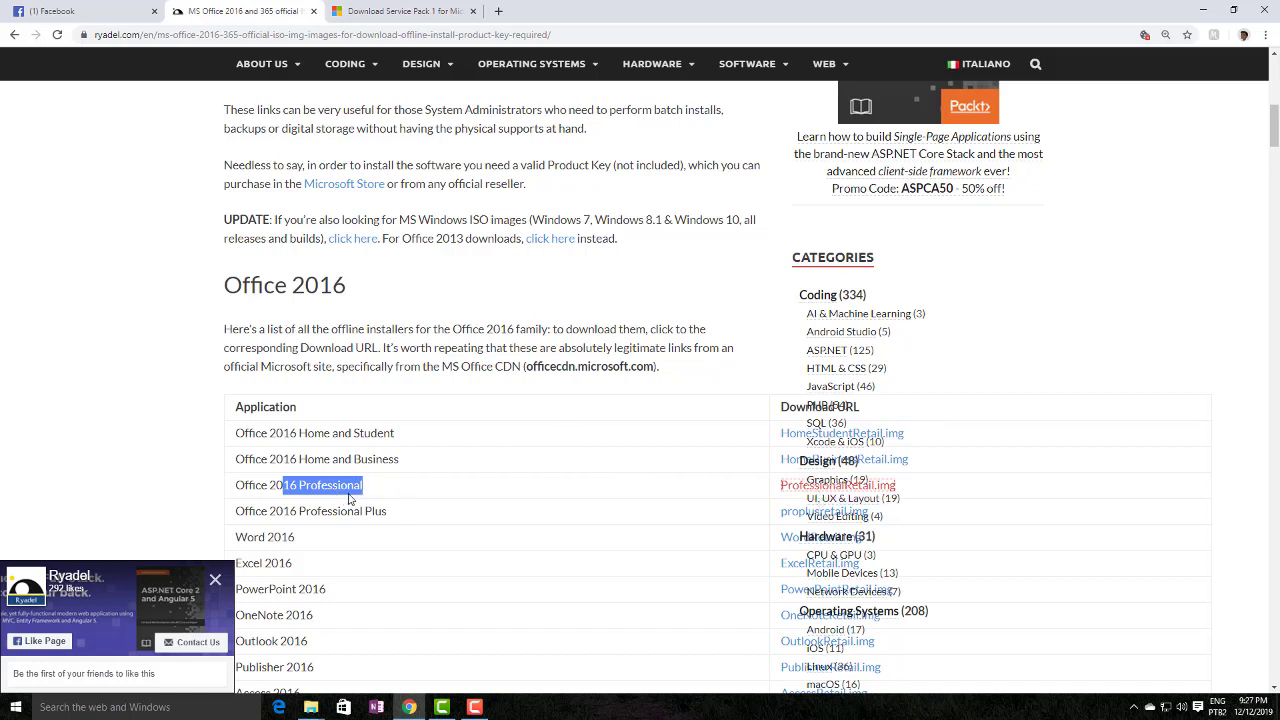
# - Review the article's introduction and update notes between the Office 2016 table and the page title
pyautogui.scroll(1, 420, 490)
pyautogui.scroll(3, 420, 490)
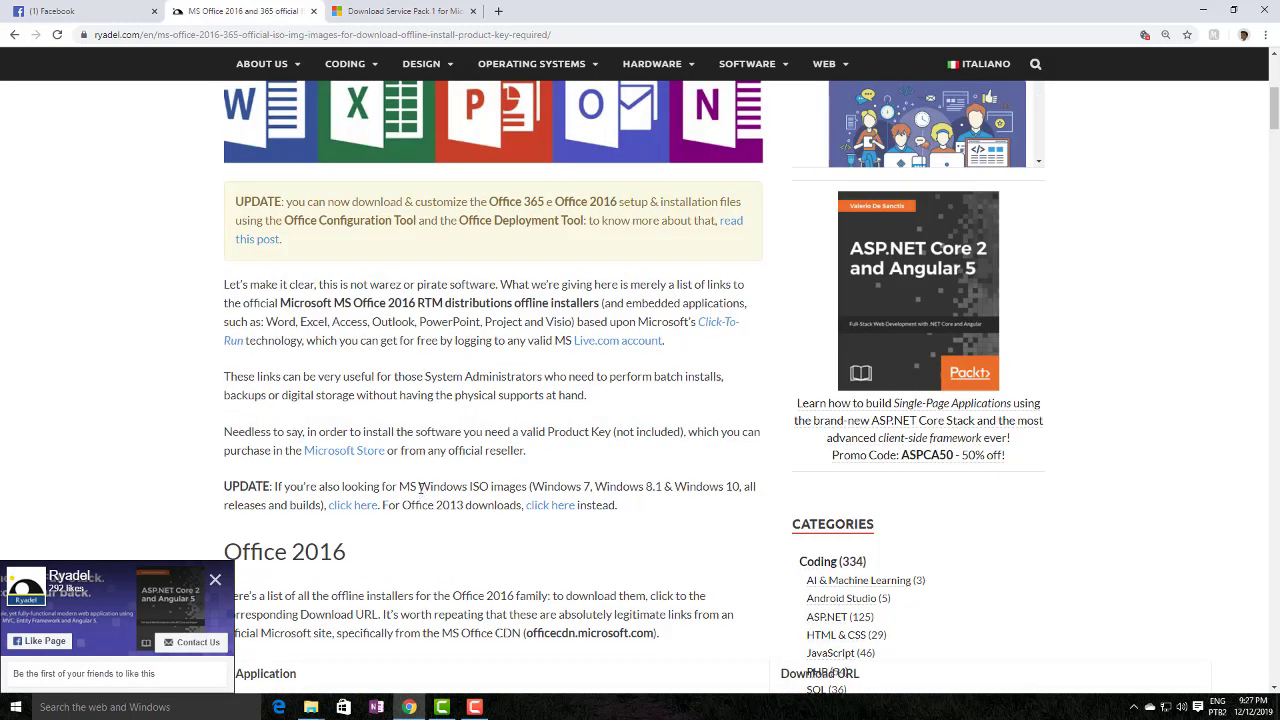
pyautogui.scroll(7, 420, 490)
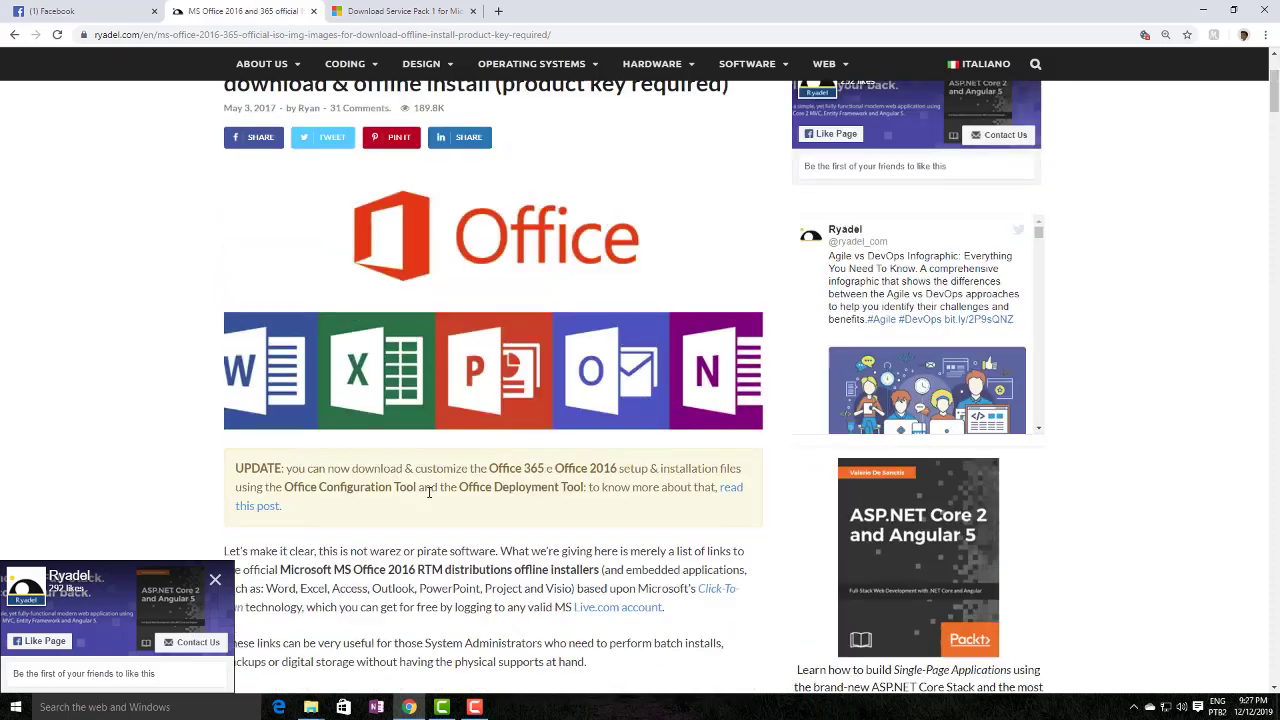
pyautogui.scroll(-9, 430, 487)
pyautogui.scroll(-2, 430, 487)
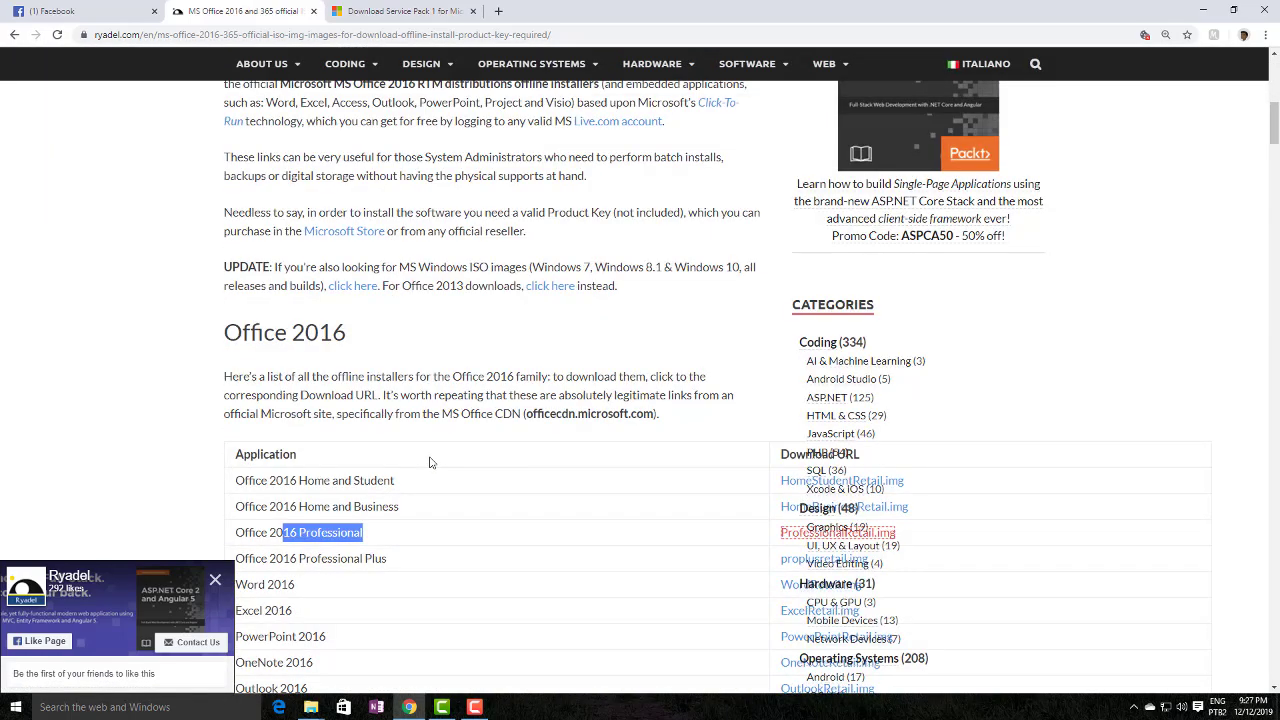
pyautogui.scroll(10, 430, 462)
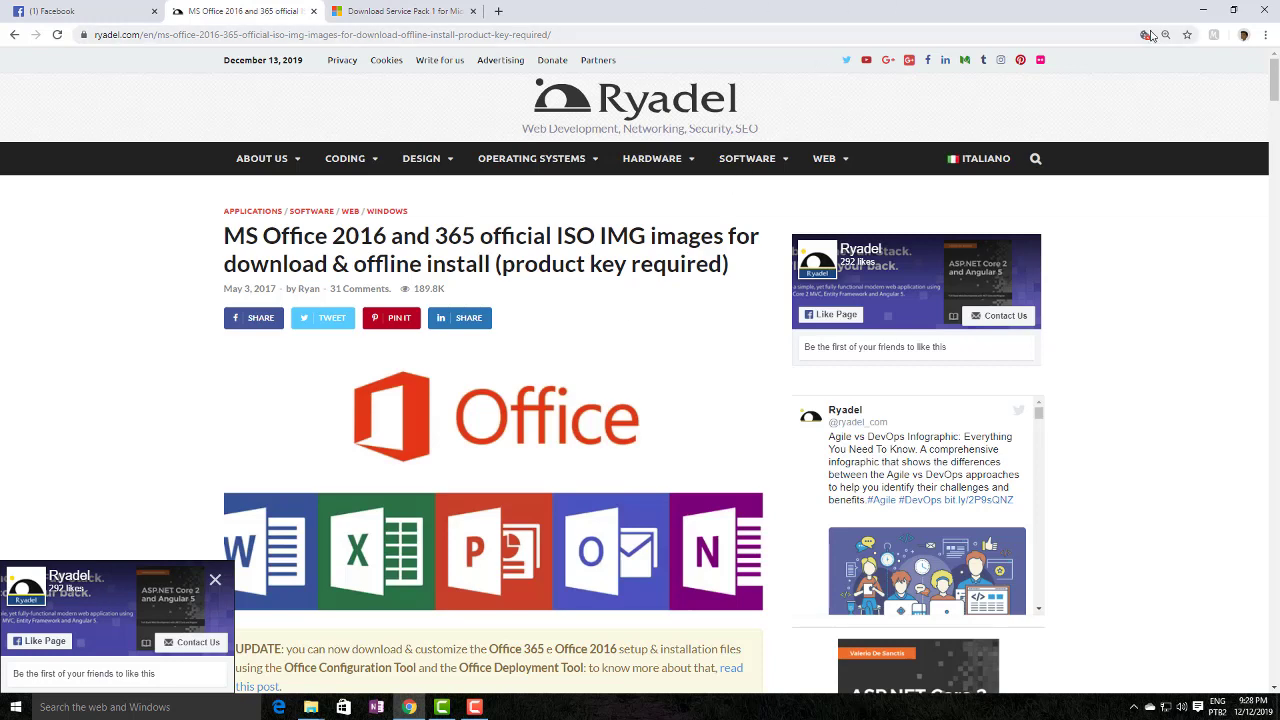
# - Minimise the browser and open the Get Office app from Windows
pyautogui.click(1203, 10)
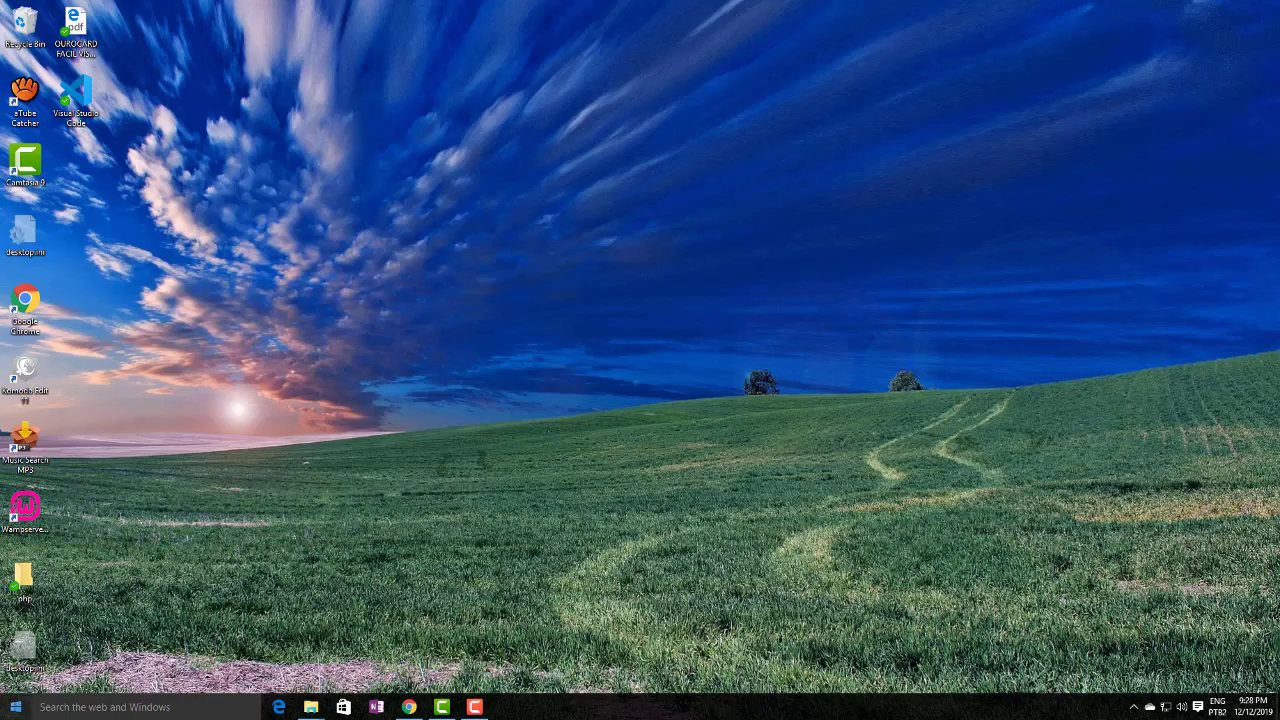
pyautogui.click(15, 707)
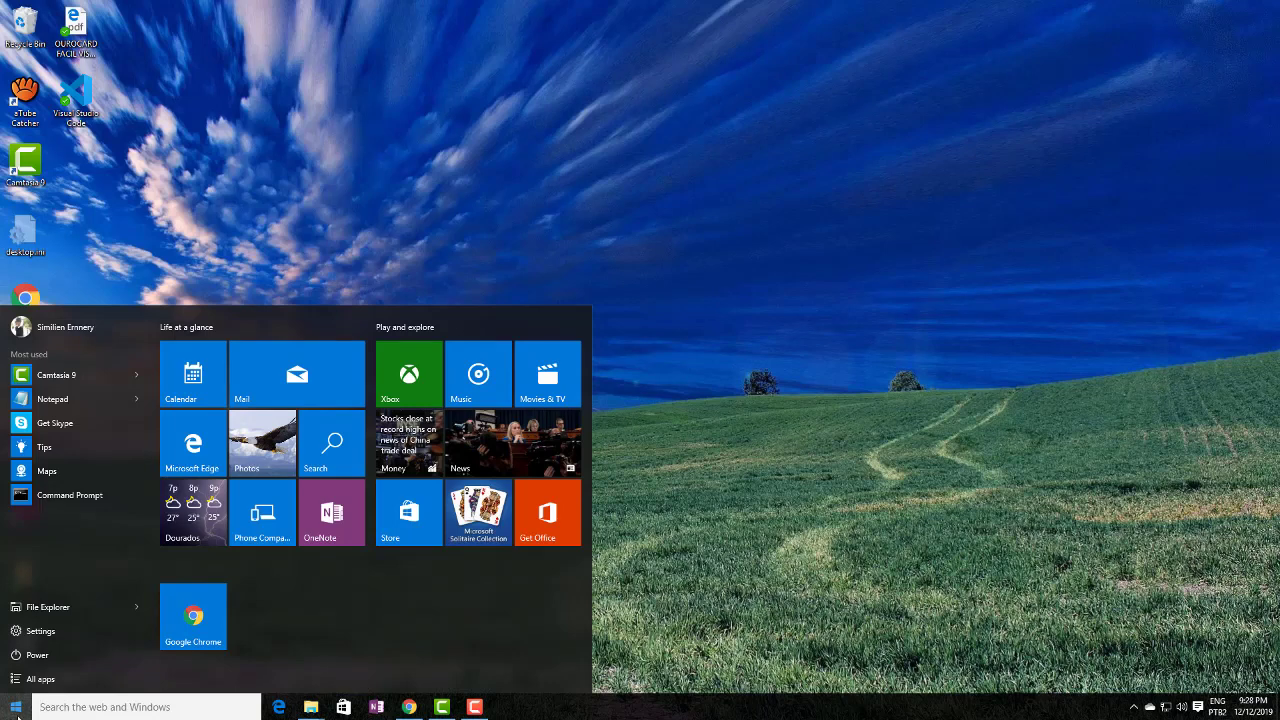
pyautogui.click(539, 518)
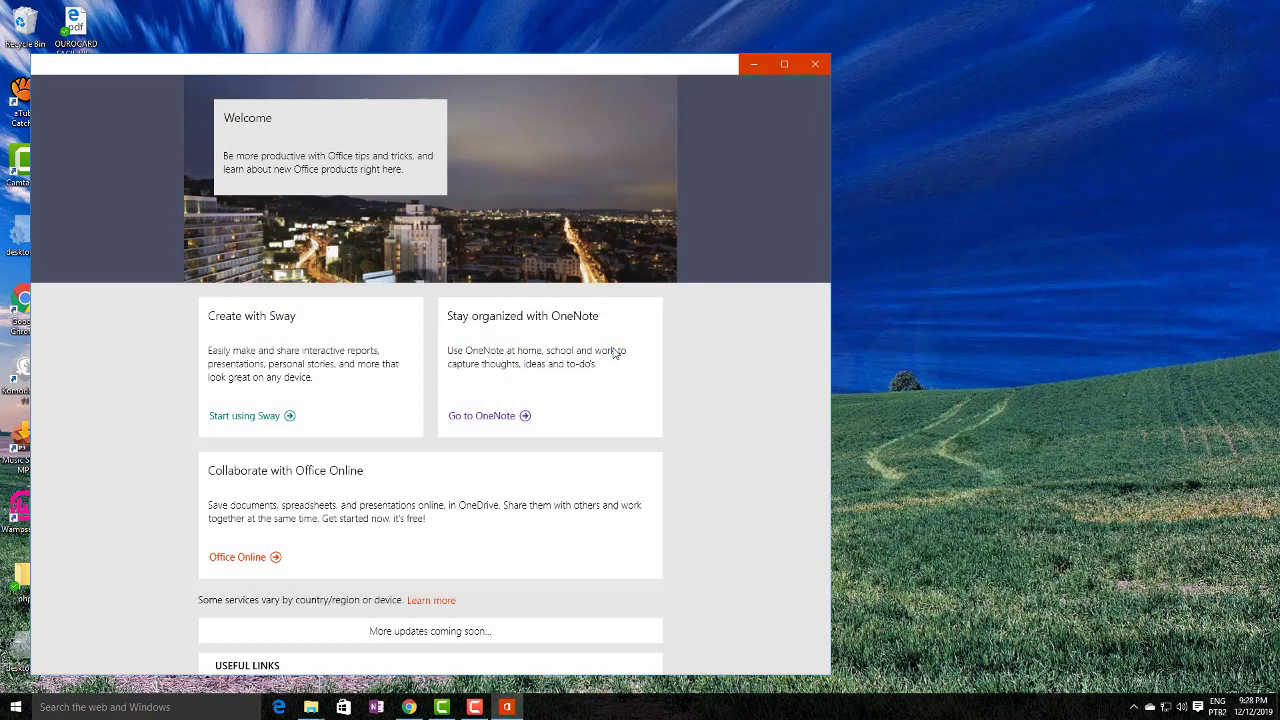
# - Examine the Get Office welcome page, including its Sway, OneNote and Office Online sections and the useful links
pyautogui.scroll(-3, 612, 360)
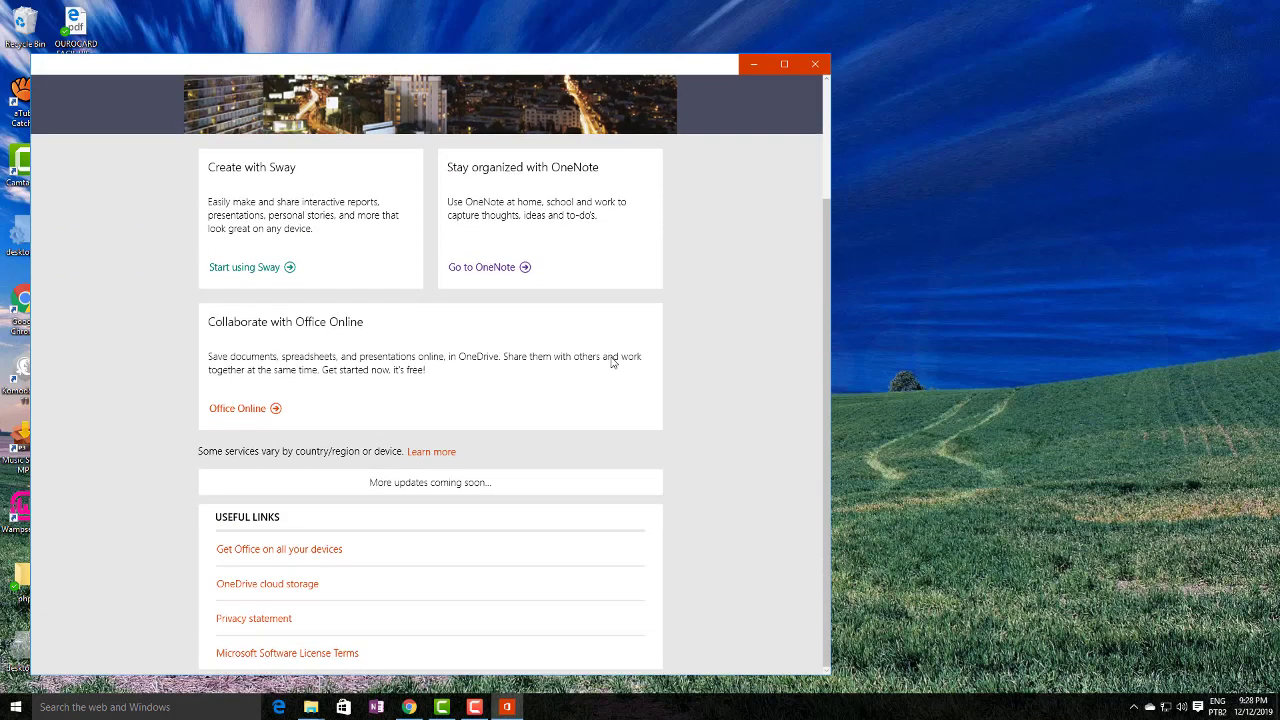
pyautogui.scroll(2, 589, 371)
pyautogui.scroll(-2, 497, 425)
pyautogui.scroll(2, 514, 418)
pyautogui.scroll(-2, 507, 373)
pyautogui.scroll(2, 480, 371)
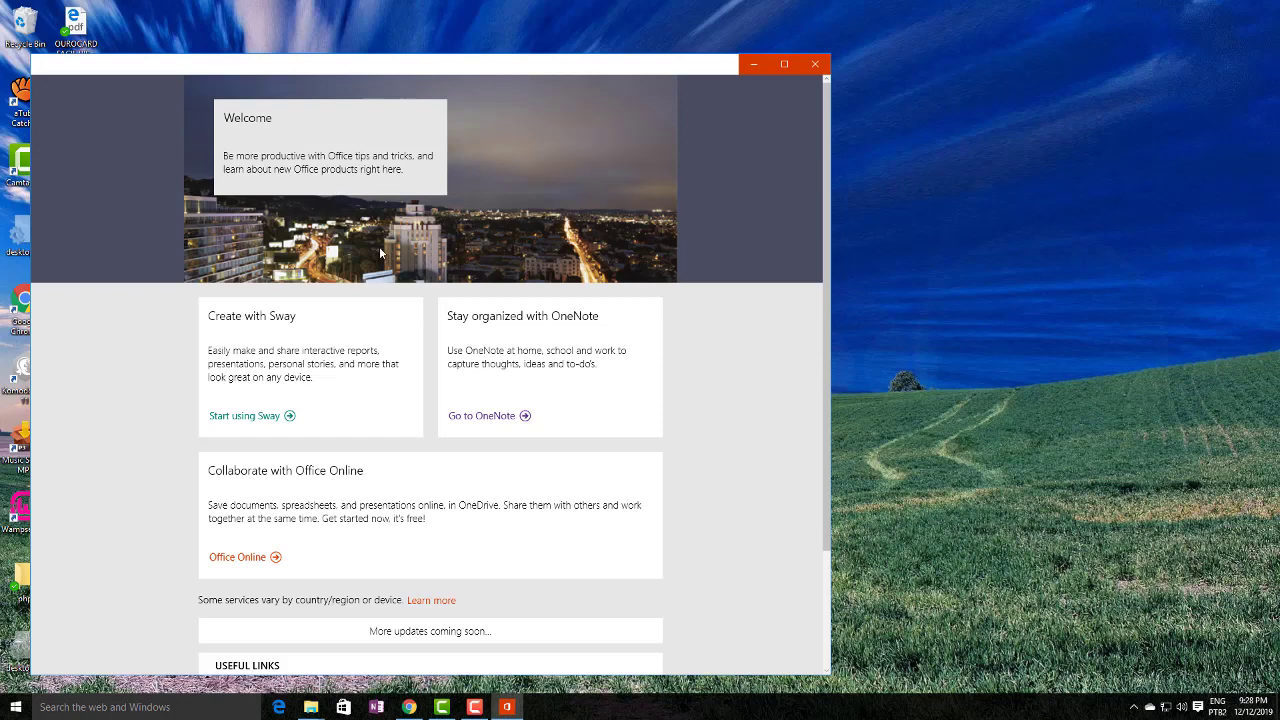
pyautogui.scroll(-3, 372, 262)
pyautogui.scroll(3, 360, 240)
pyautogui.moveTo(572, 71); pyautogui.dragTo(757, 68)
pyautogui.scroll(-3, 746, 257)
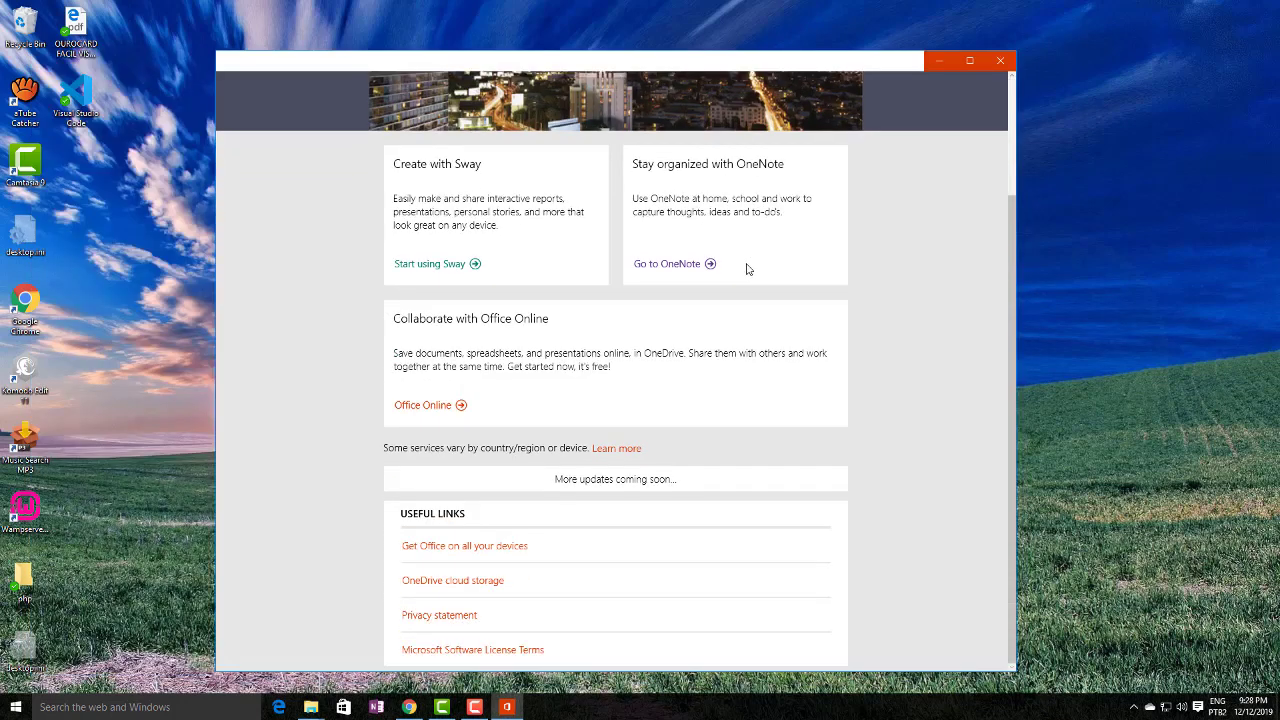
# - Open the Learn more link about service availability from Get Office, close the resulting browser page and return to Get Office
pyautogui.scroll(3, 749, 269)
pyautogui.scroll(-3, 749, 269)
pyautogui.click(617, 450)
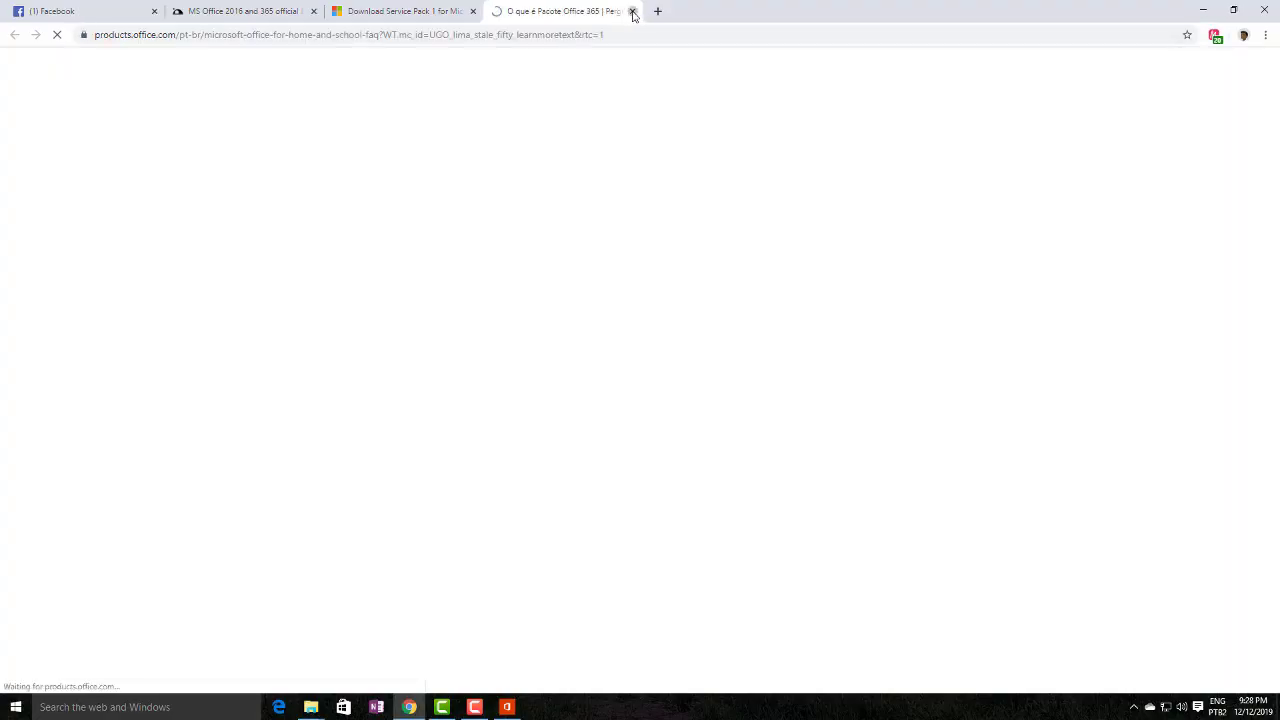
pyautogui.click(632, 11)
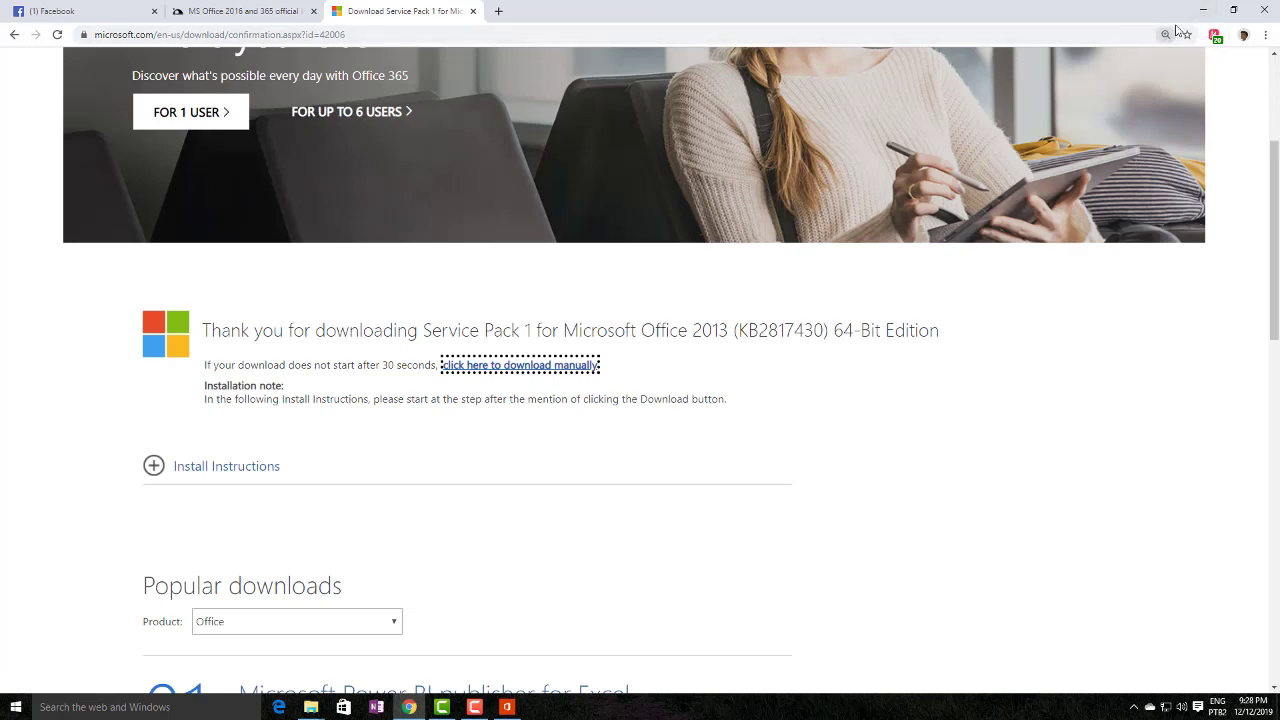
pyautogui.click(1203, 9)
pyautogui.scroll(3, 752, 316)
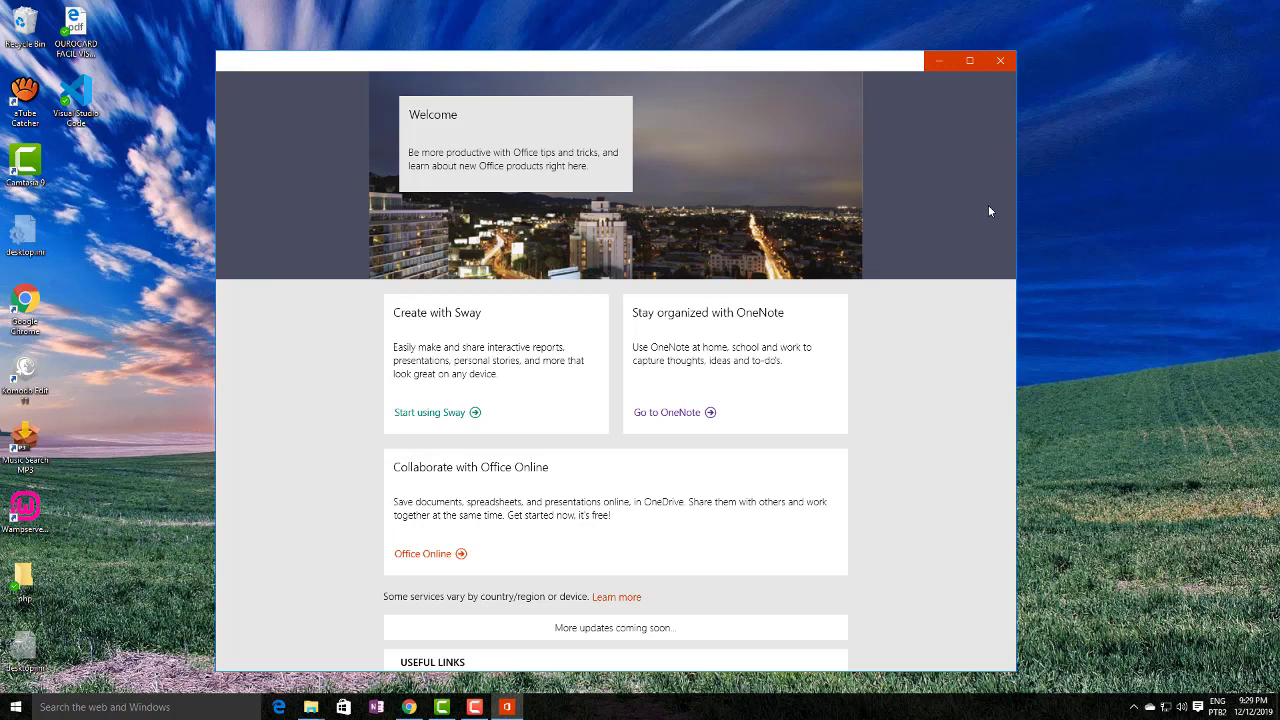
# - Minimise Get Office and look through the list of all installed apps for the Office programs
pyautogui.click(940, 65)
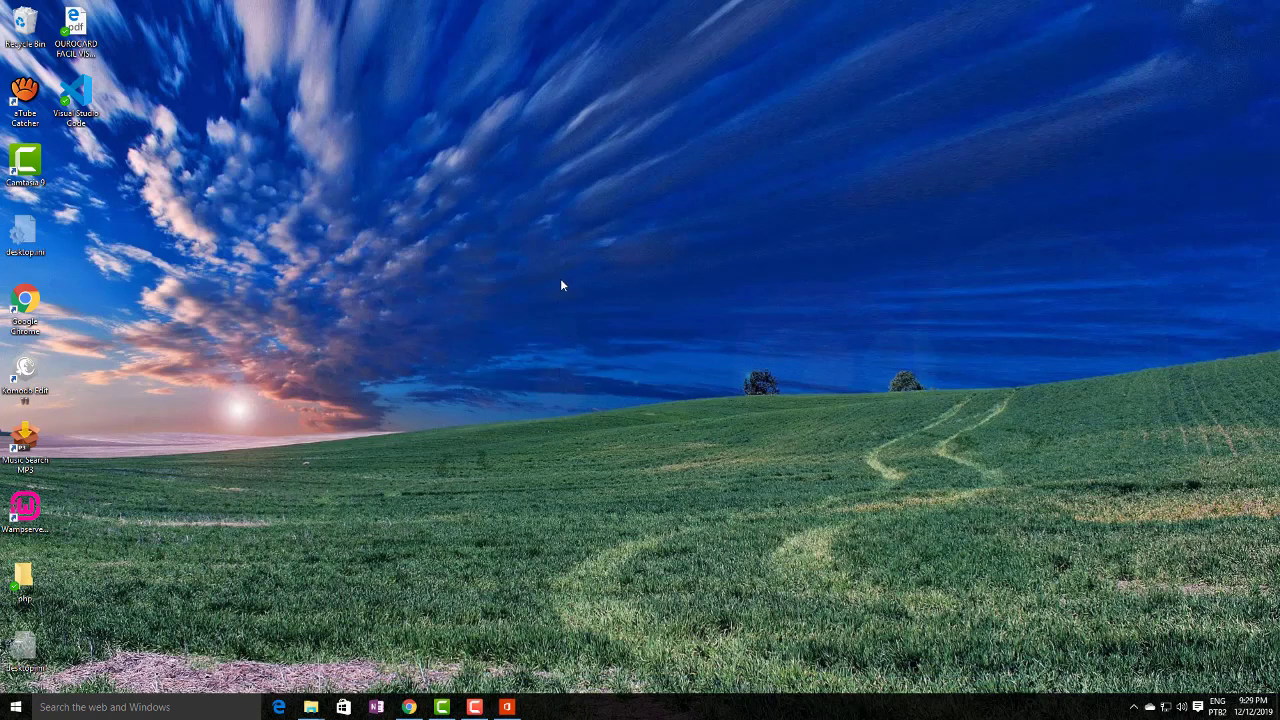
pyautogui.click(15, 707)
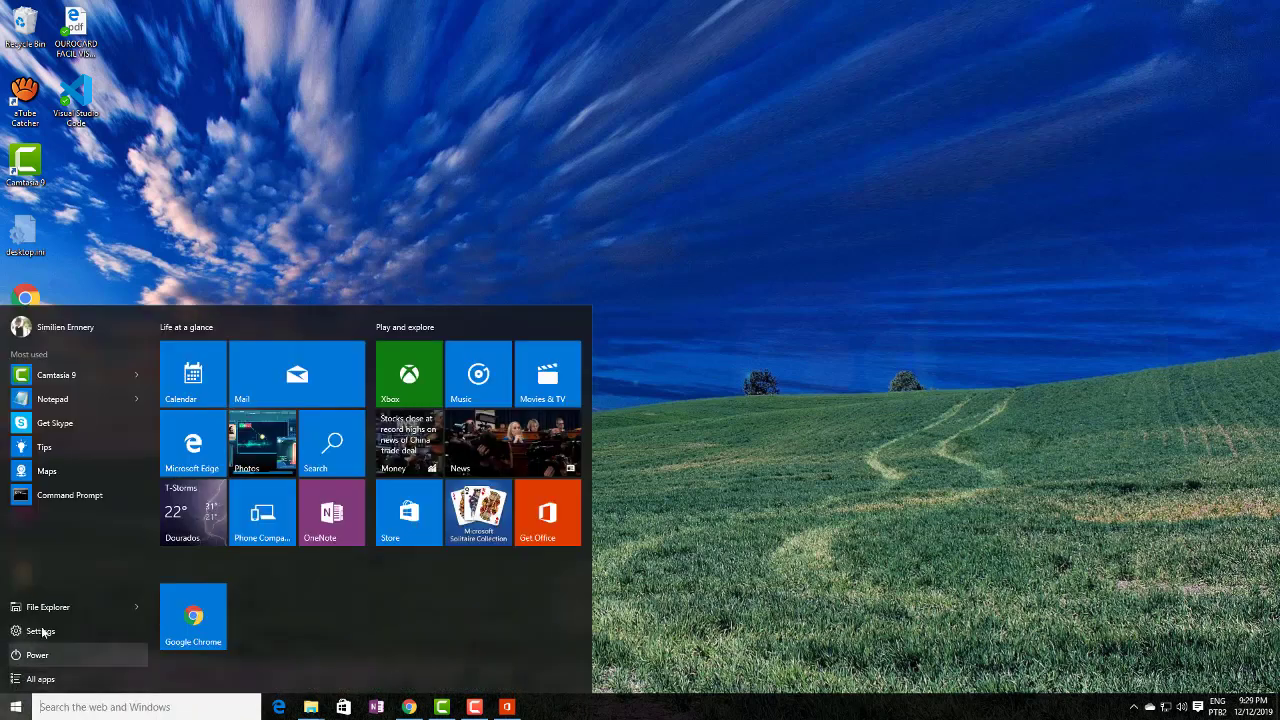
pyautogui.click(42, 679)
pyautogui.scroll(-10, 52, 570)
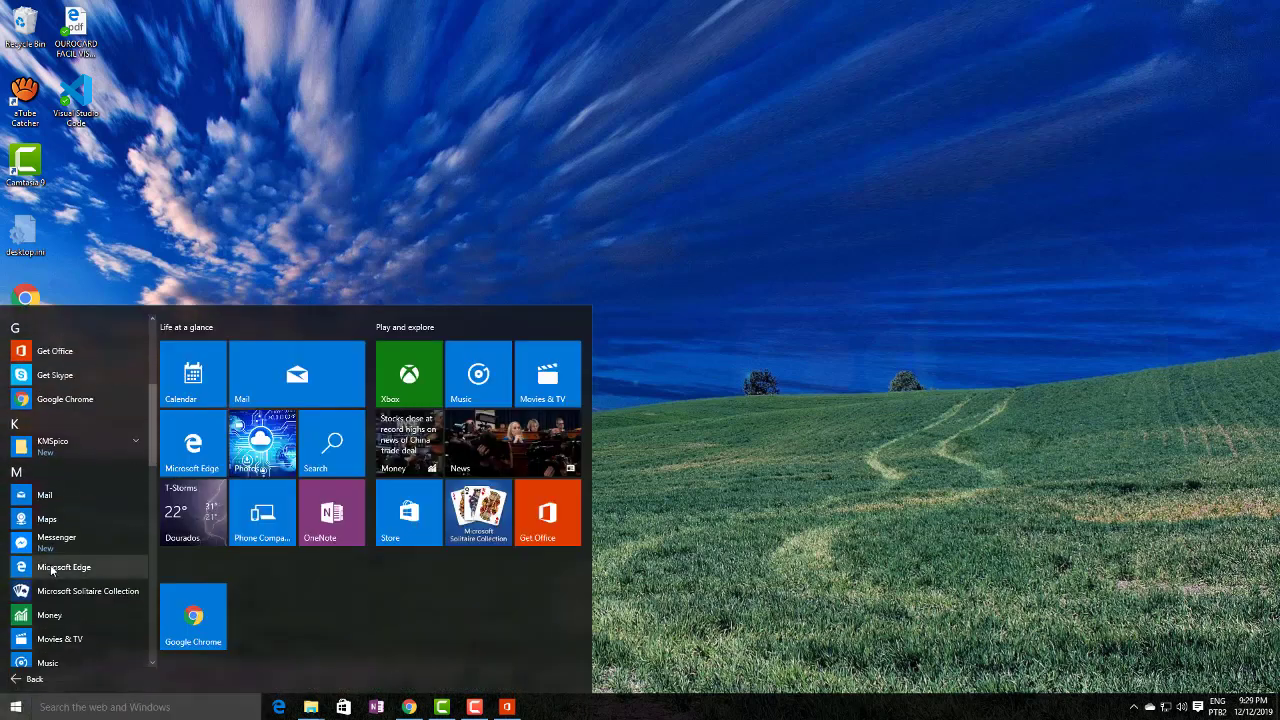
pyautogui.scroll(-8, 52, 570)
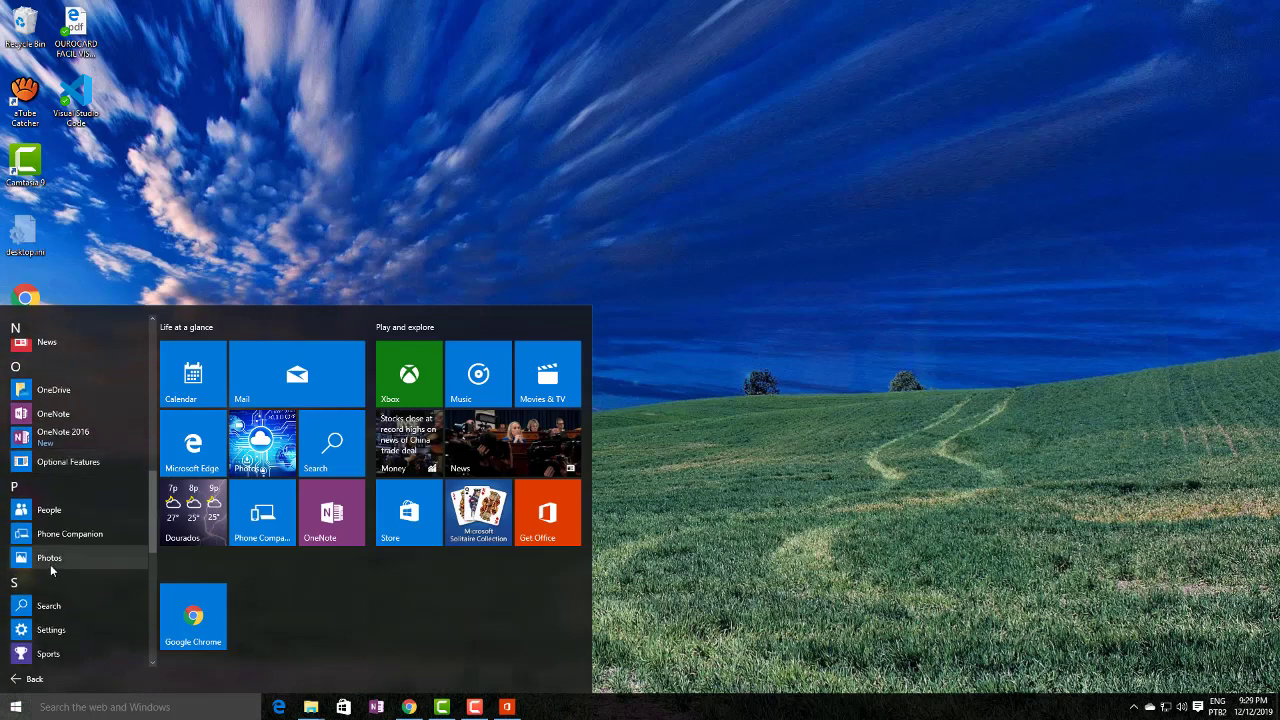
pyautogui.scroll(-3, 51, 570)
pyautogui.scroll(15, 77, 563)
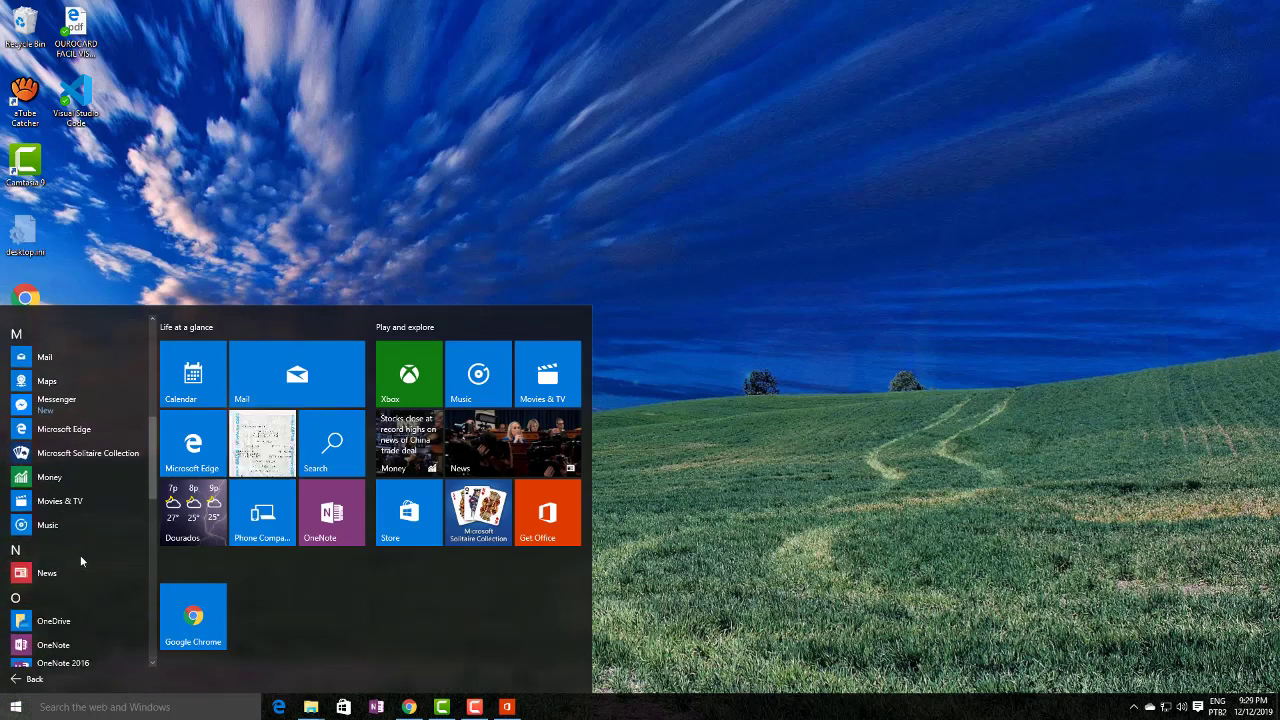
# - Search Windows for "word" and dismiss the search results
pyautogui.click(194, 707)
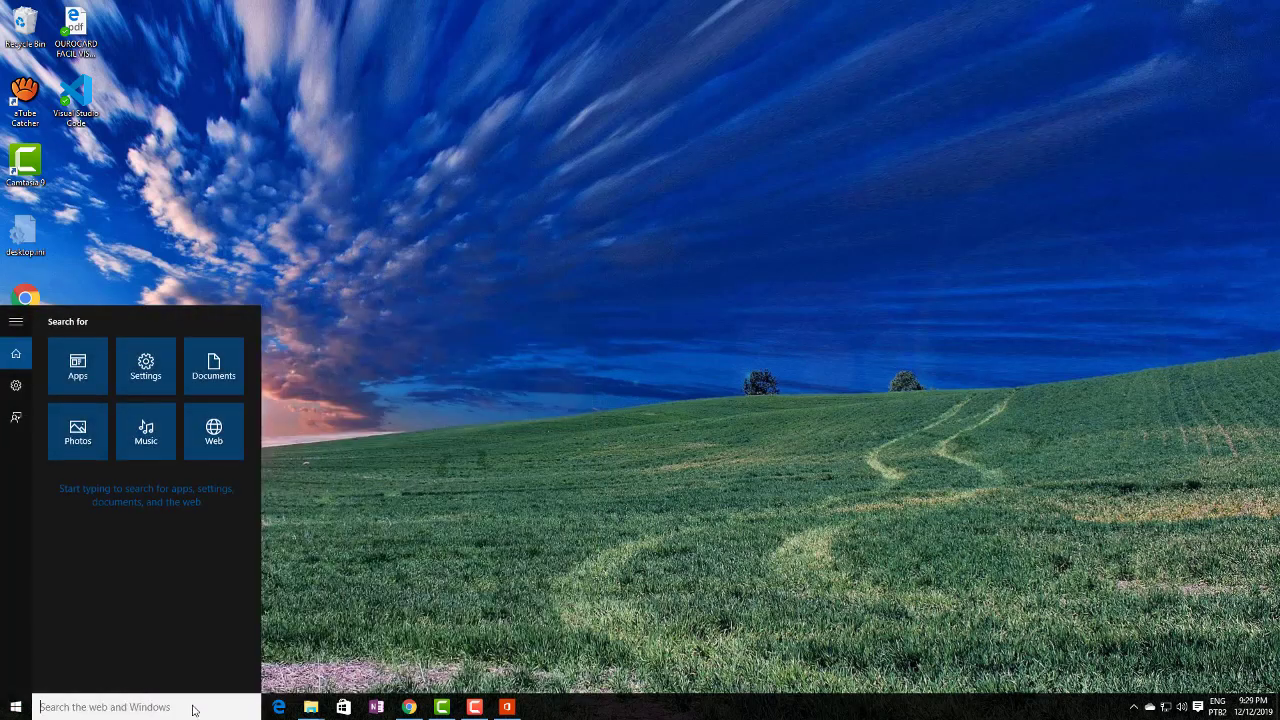
pyautogui.write('word')
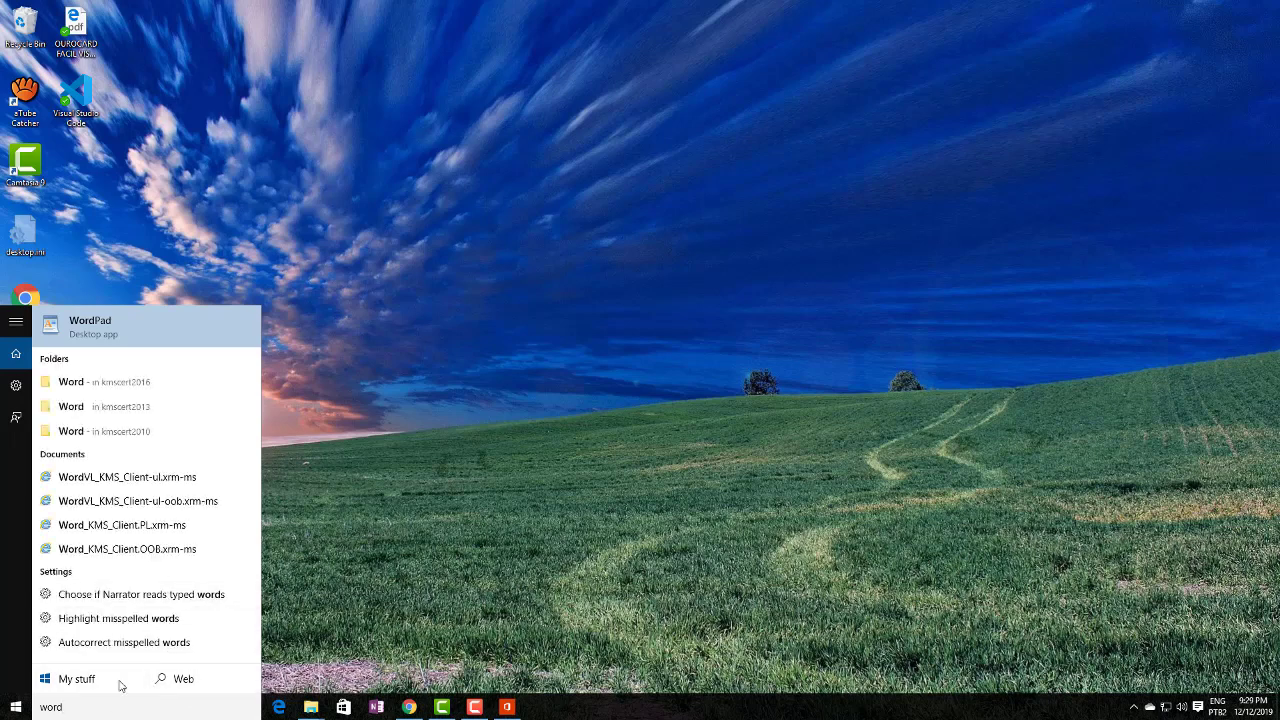
pyautogui.click(474, 297)
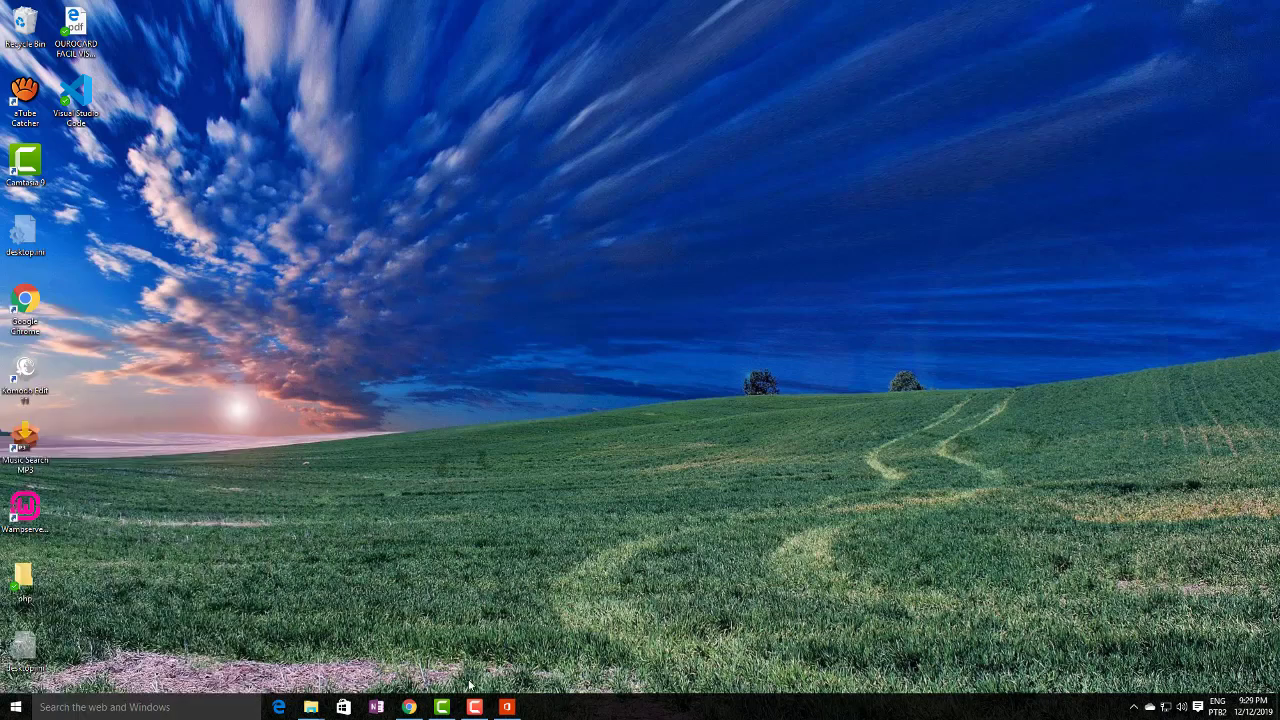
# - Open OneNote 2016, examine the Office product information on its account page and minimise it
pyautogui.click(373, 707)
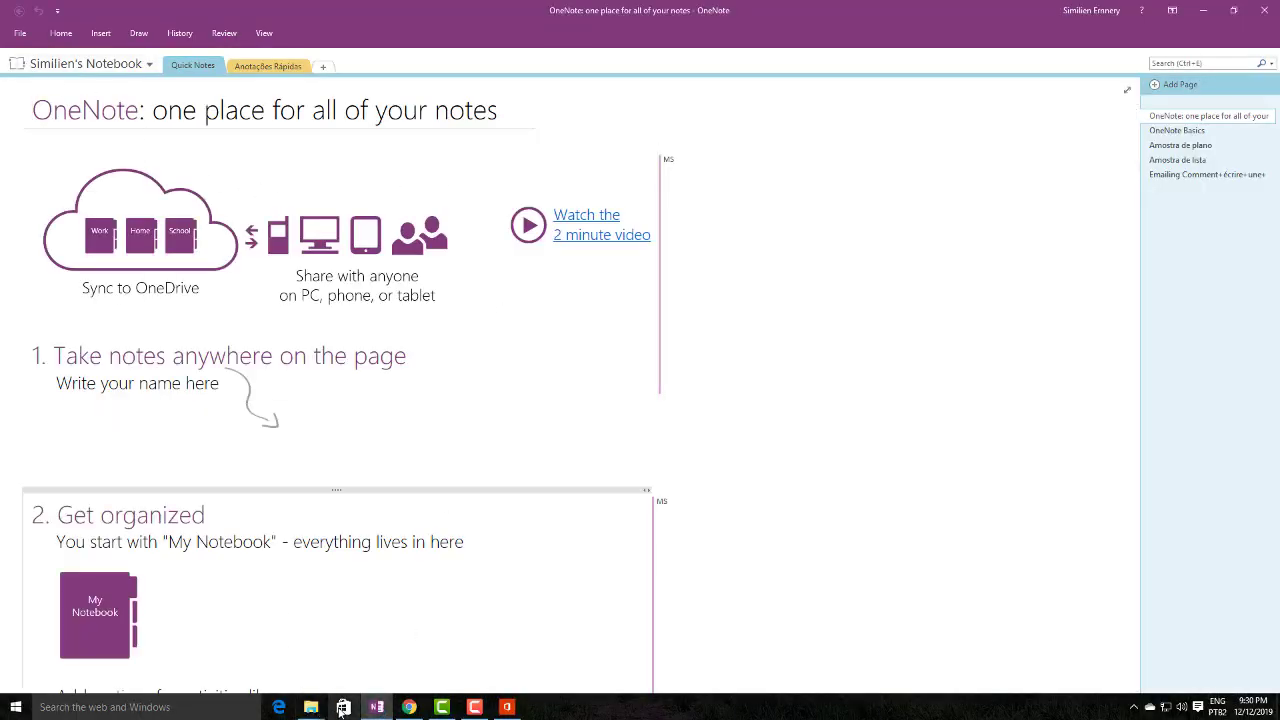
pyautogui.moveTo(380, 712)
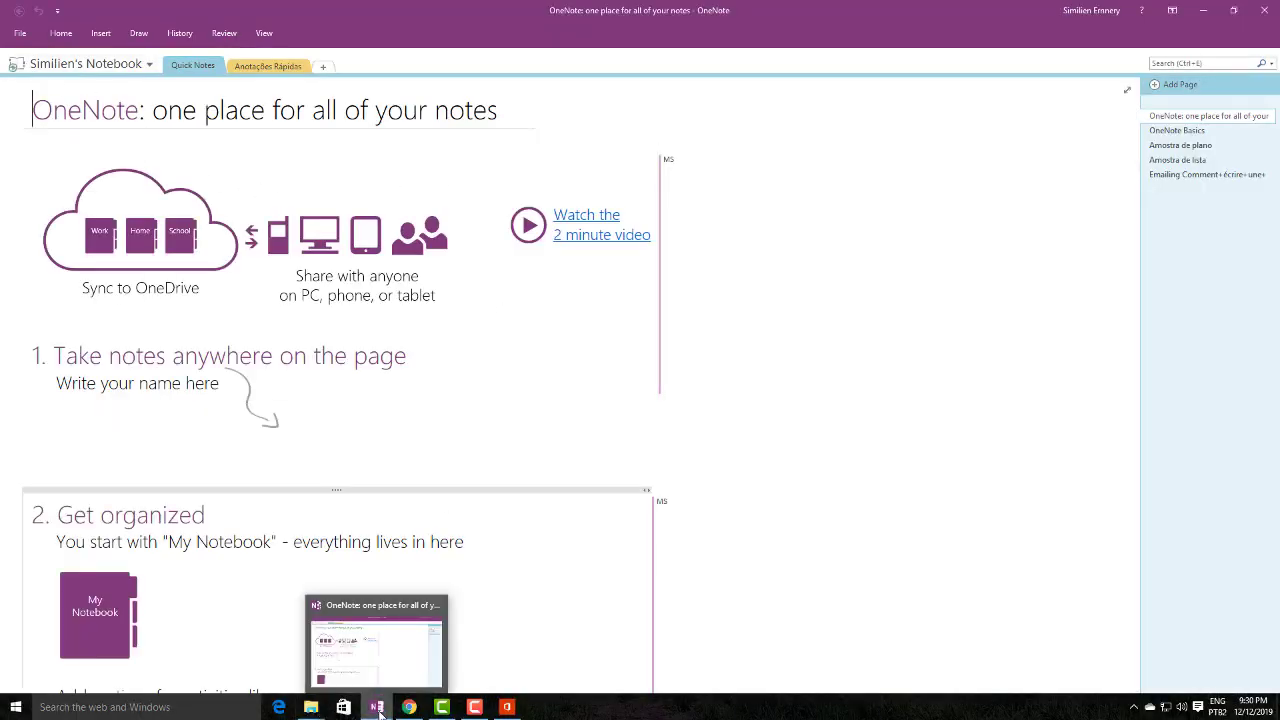
pyautogui.click(20, 33)
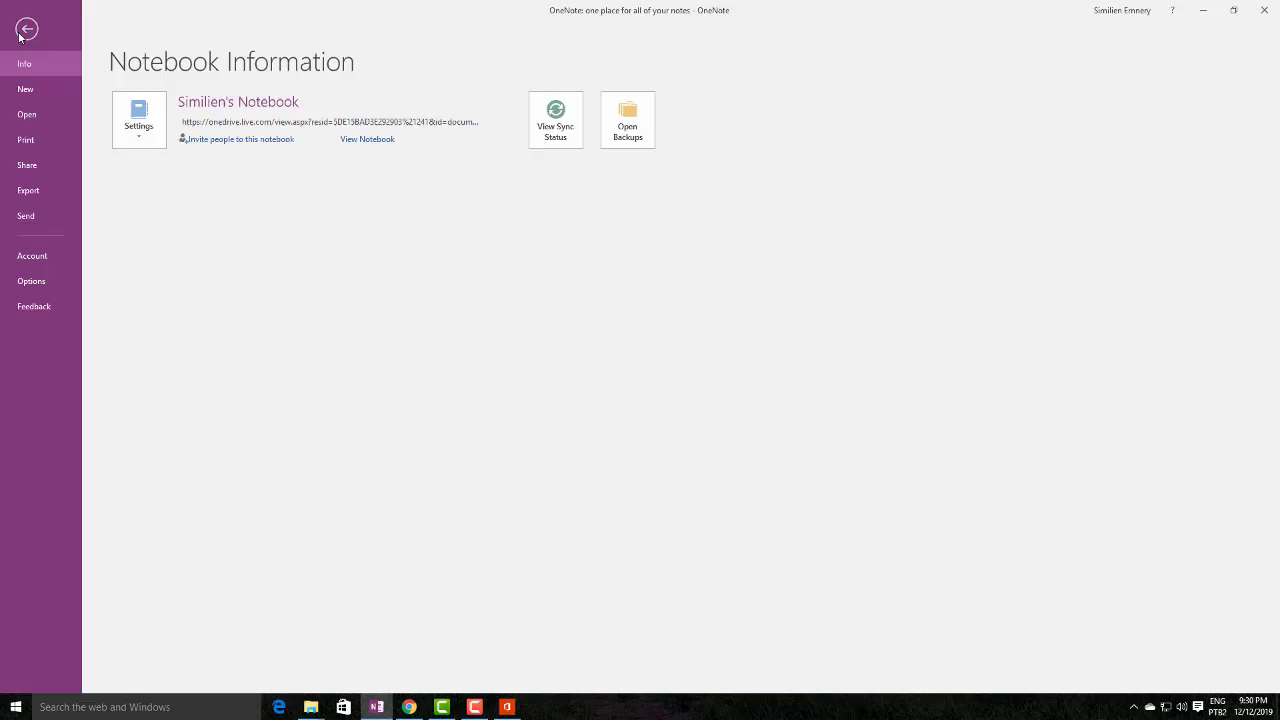
pyautogui.click(36, 260)
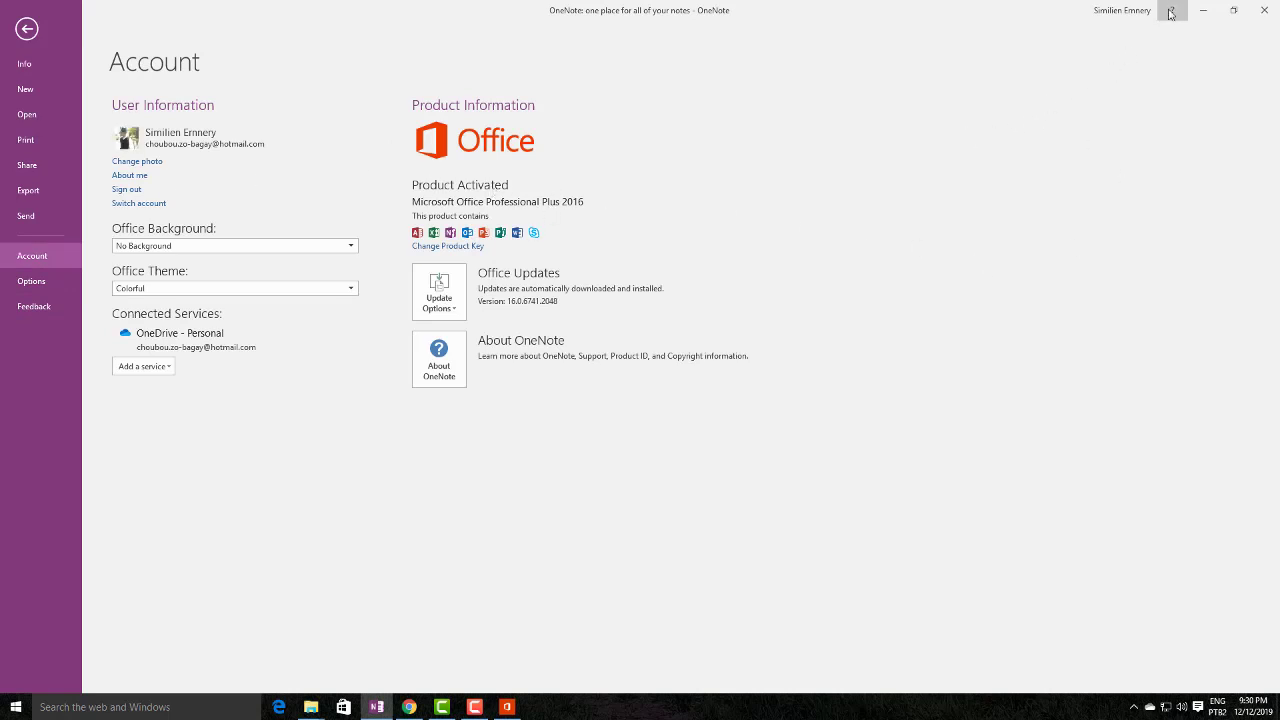
pyautogui.click(1203, 12)
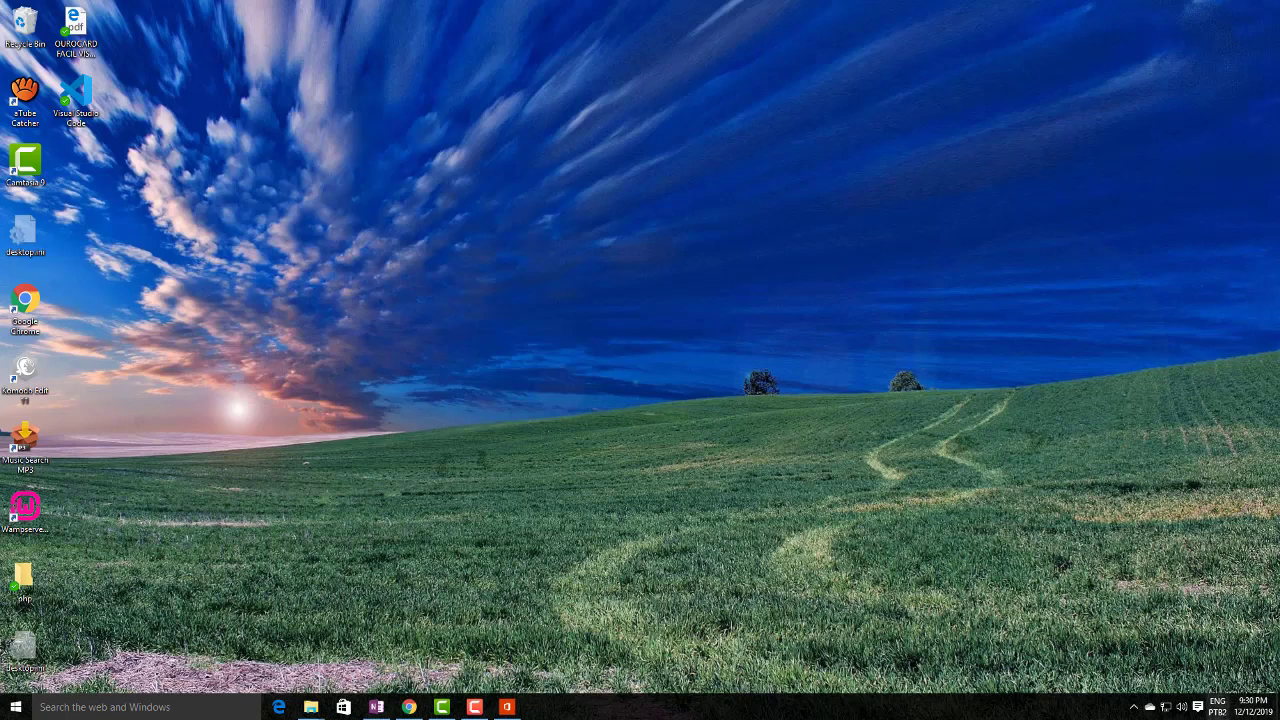
# - Search Windows for "setting", open Settings and show the Windows Defender page under Update & security
pyautogui.click(1134, 708)
pyautogui.click(147, 705)
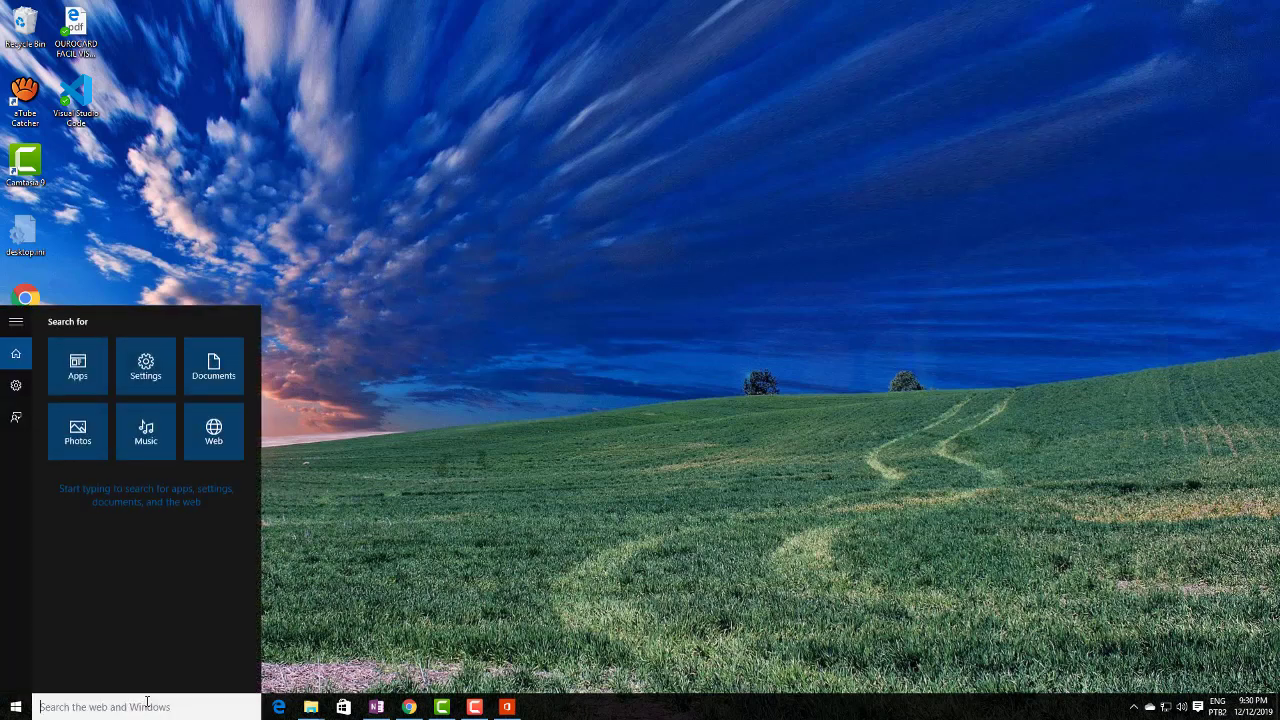
pyautogui.write('setting')
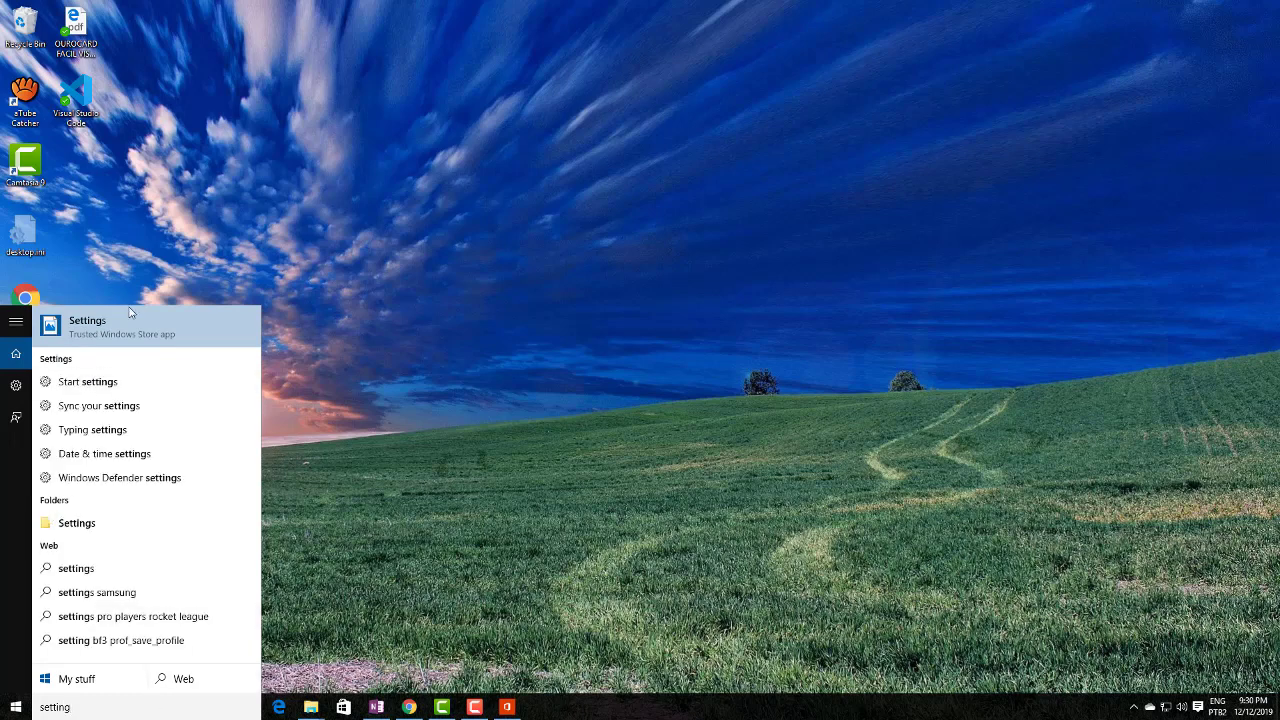
pyautogui.click(143, 328)
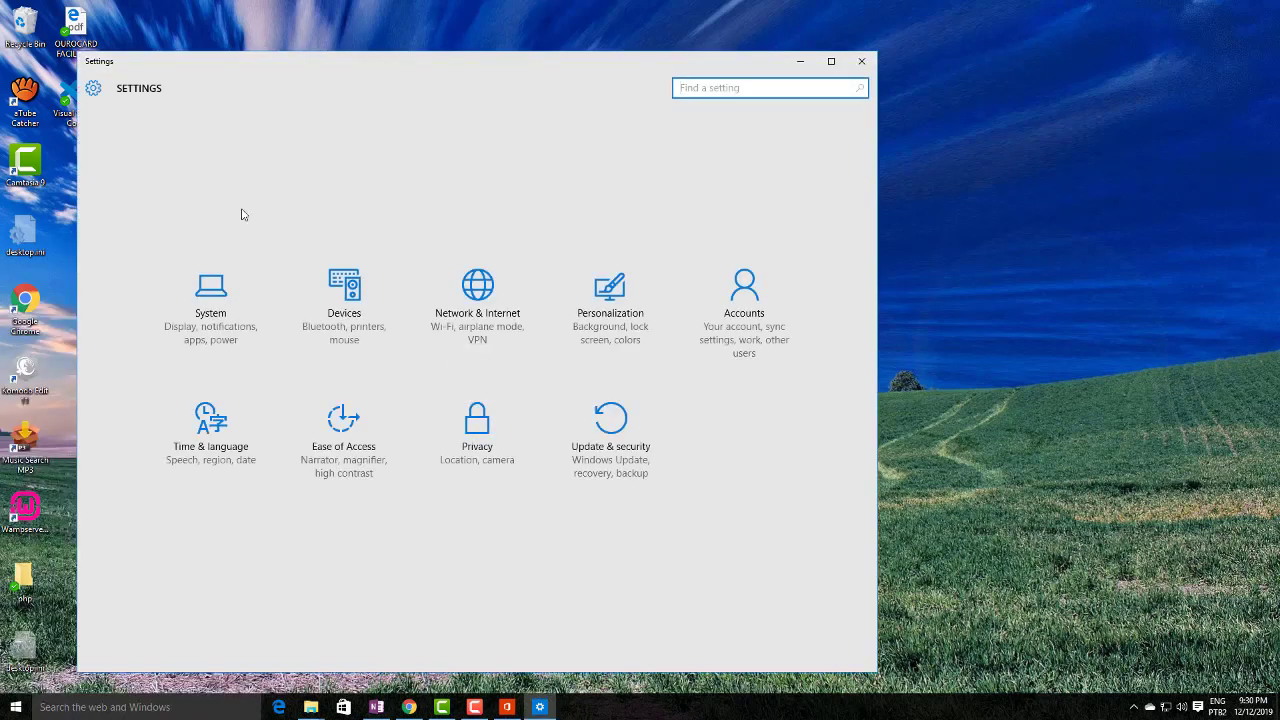
pyautogui.click(601, 457)
pyautogui.click(140, 155)
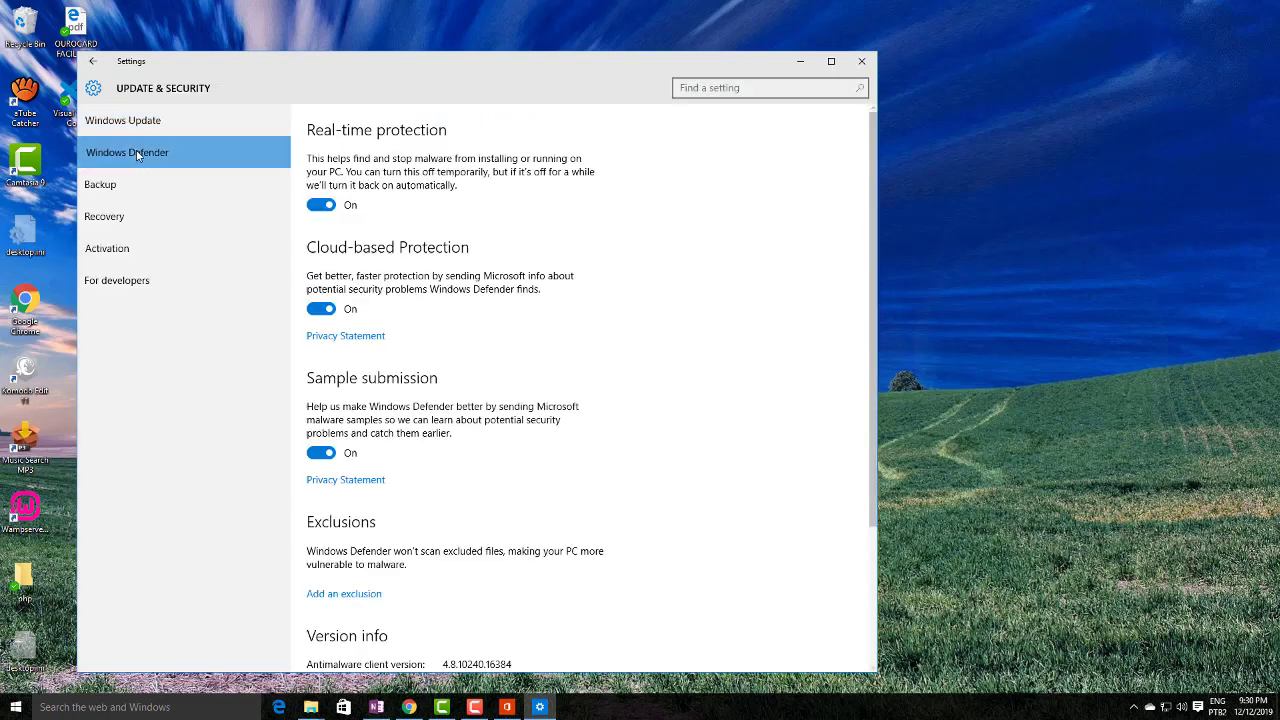
# - Turn off Real-time protection, Cloud-based Protection and Sample submission in Windows Defender, and minimise Settings
pyautogui.click(321, 205)
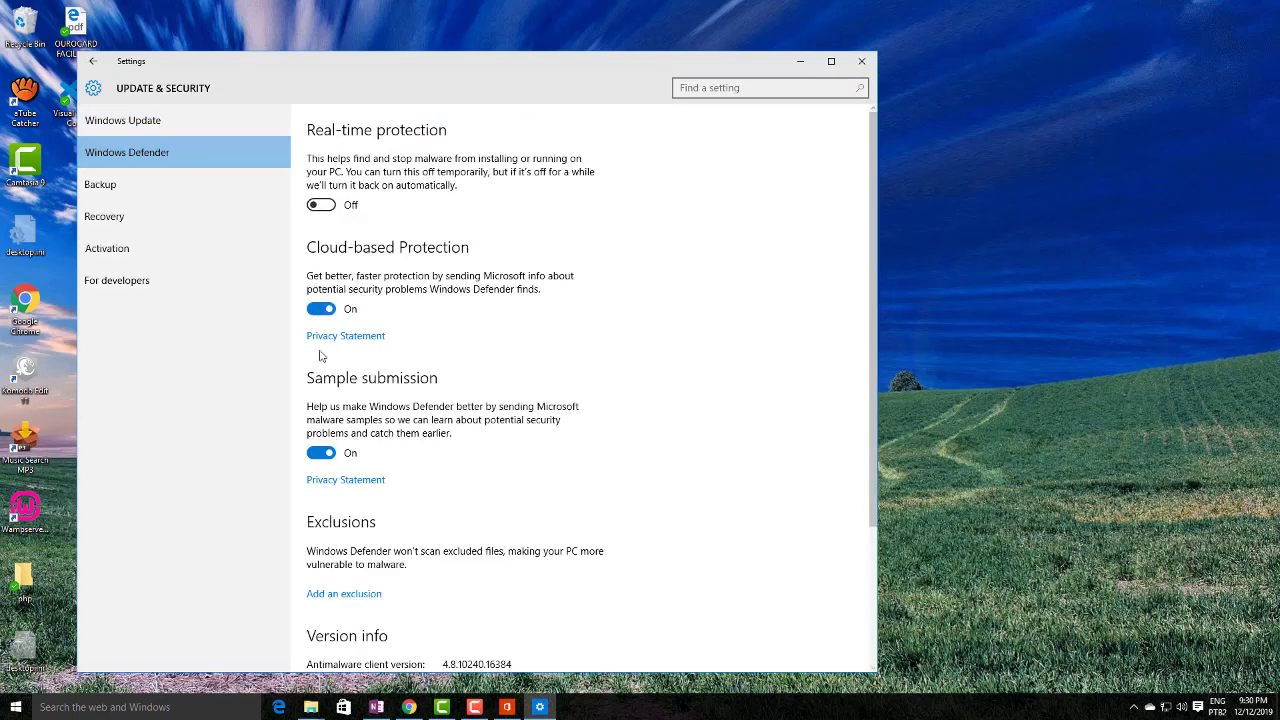
pyautogui.click(321, 310)
pyautogui.click(322, 453)
pyautogui.scroll(-3, 414, 289)
pyautogui.scroll(3, 749, 120)
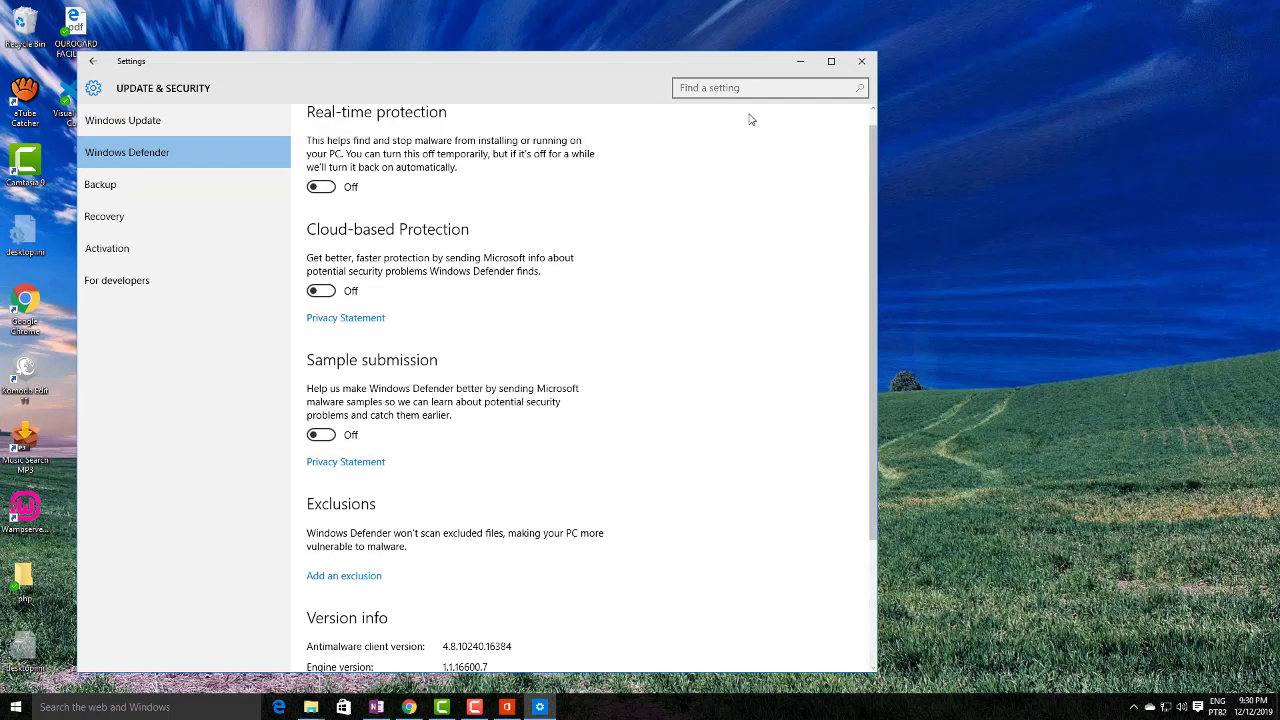
pyautogui.click(800, 62)
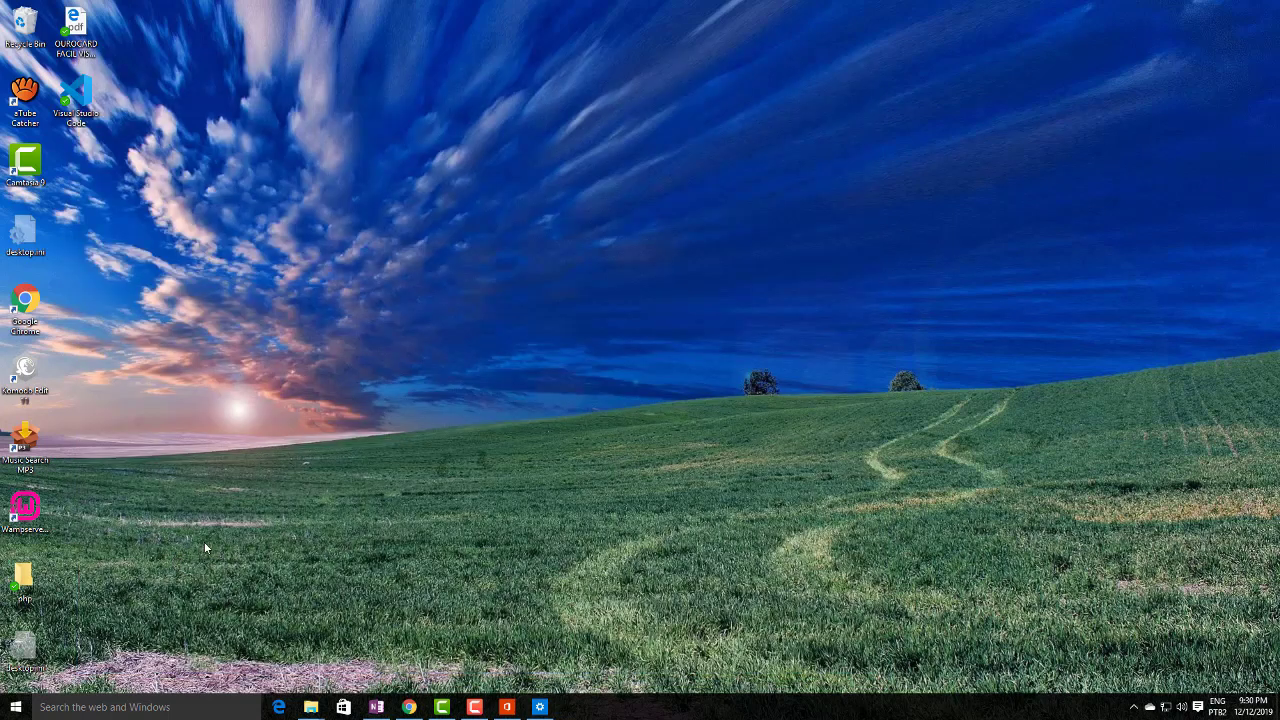
# - Bring up the Office folder window and browse to the avast folder in BACKUP-PART\software on the Backup (D:) drive
pyautogui.moveTo(327, 708)
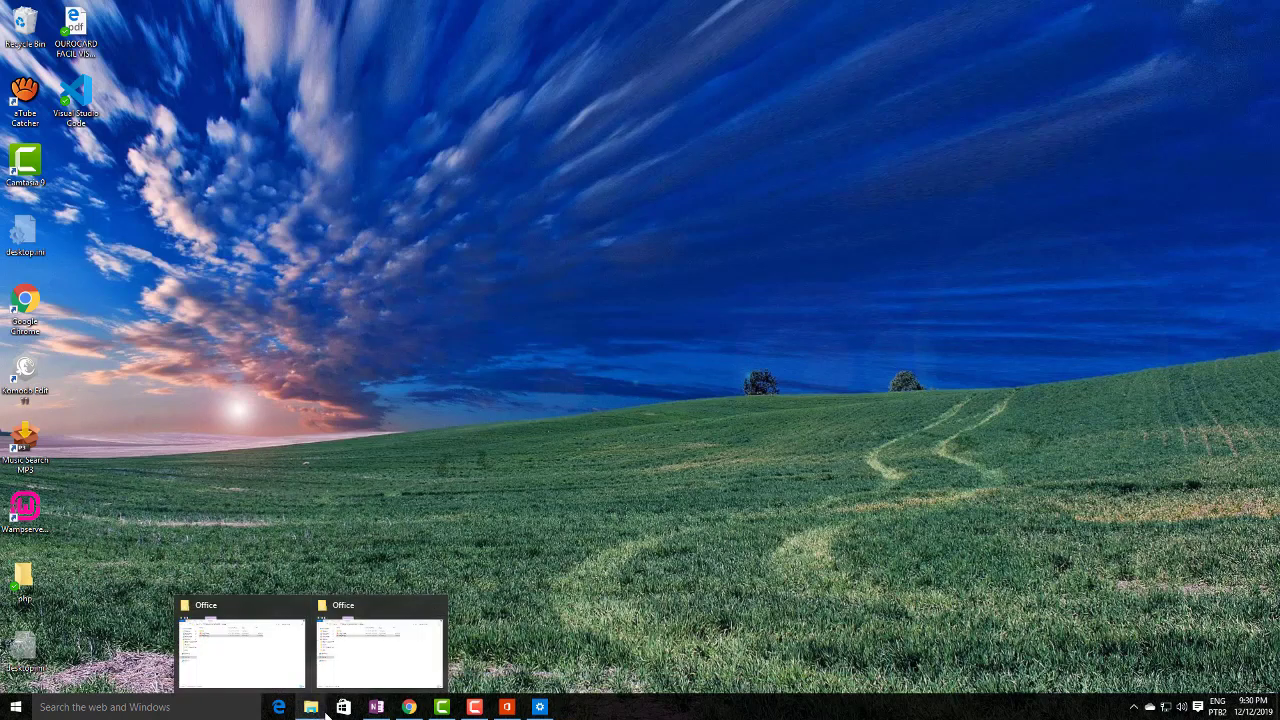
pyautogui.click(295, 685)
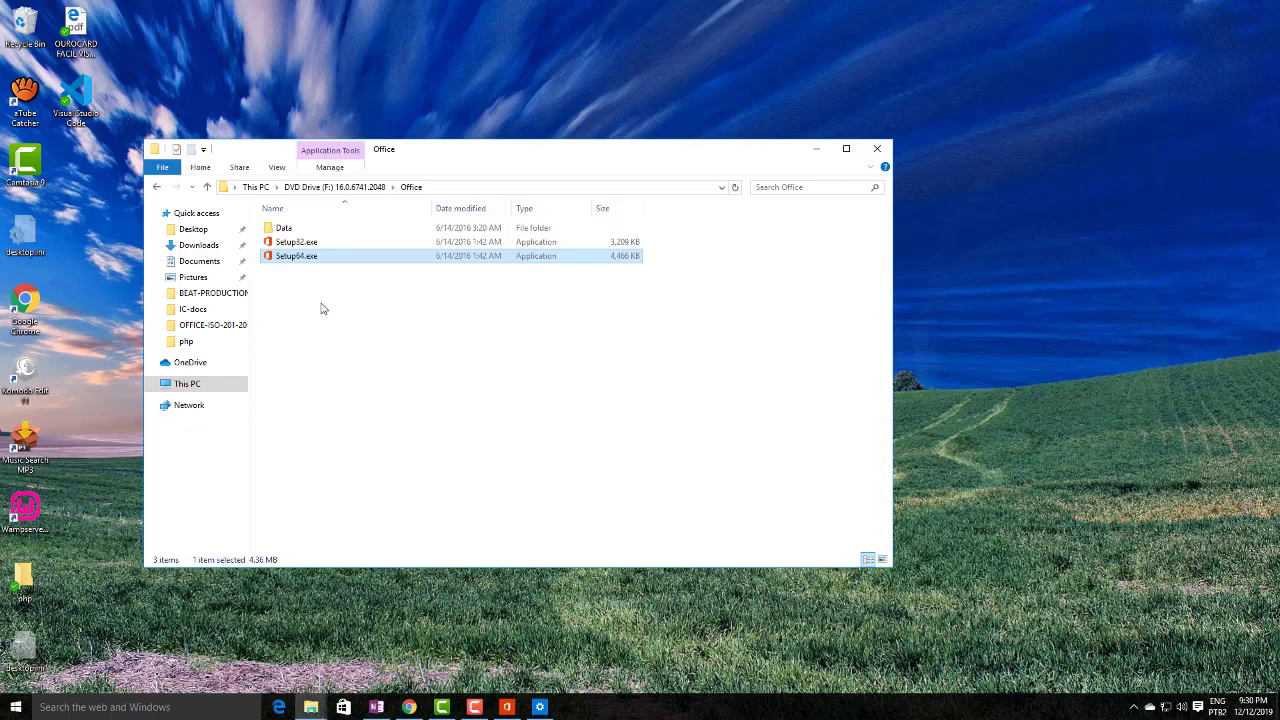
pyautogui.click(262, 188)
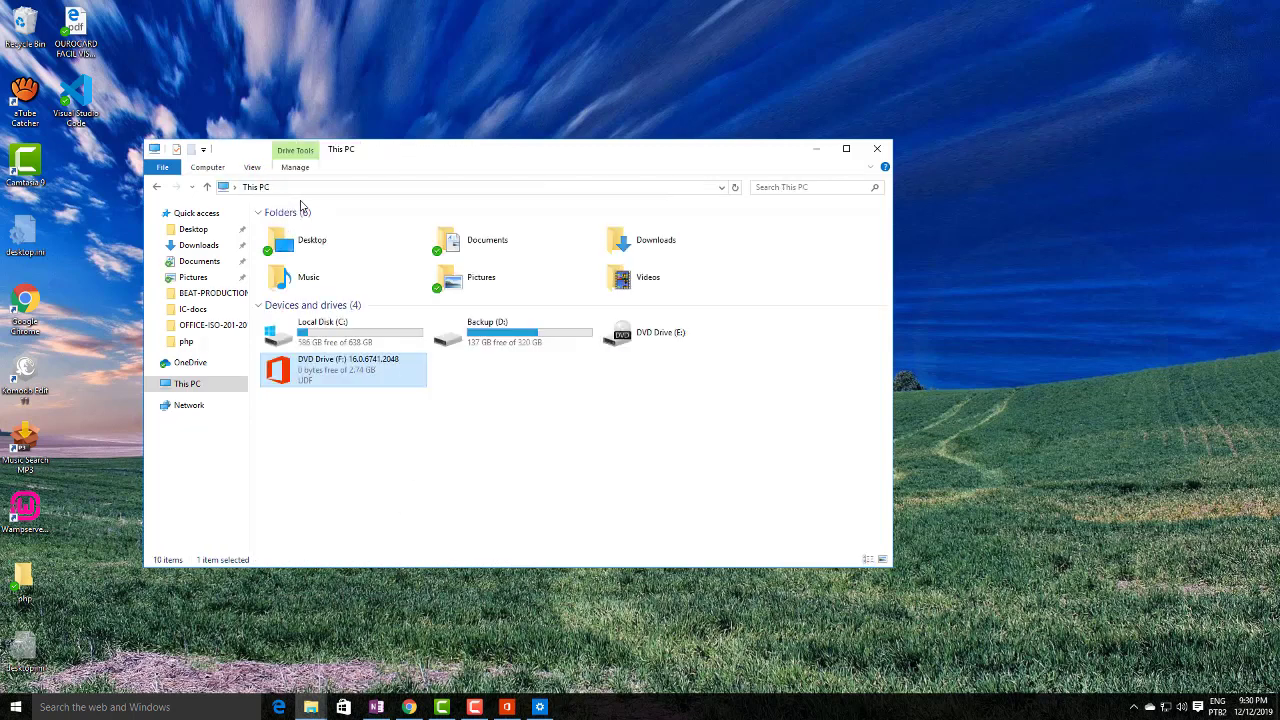
pyautogui.doubleClick(514, 350)
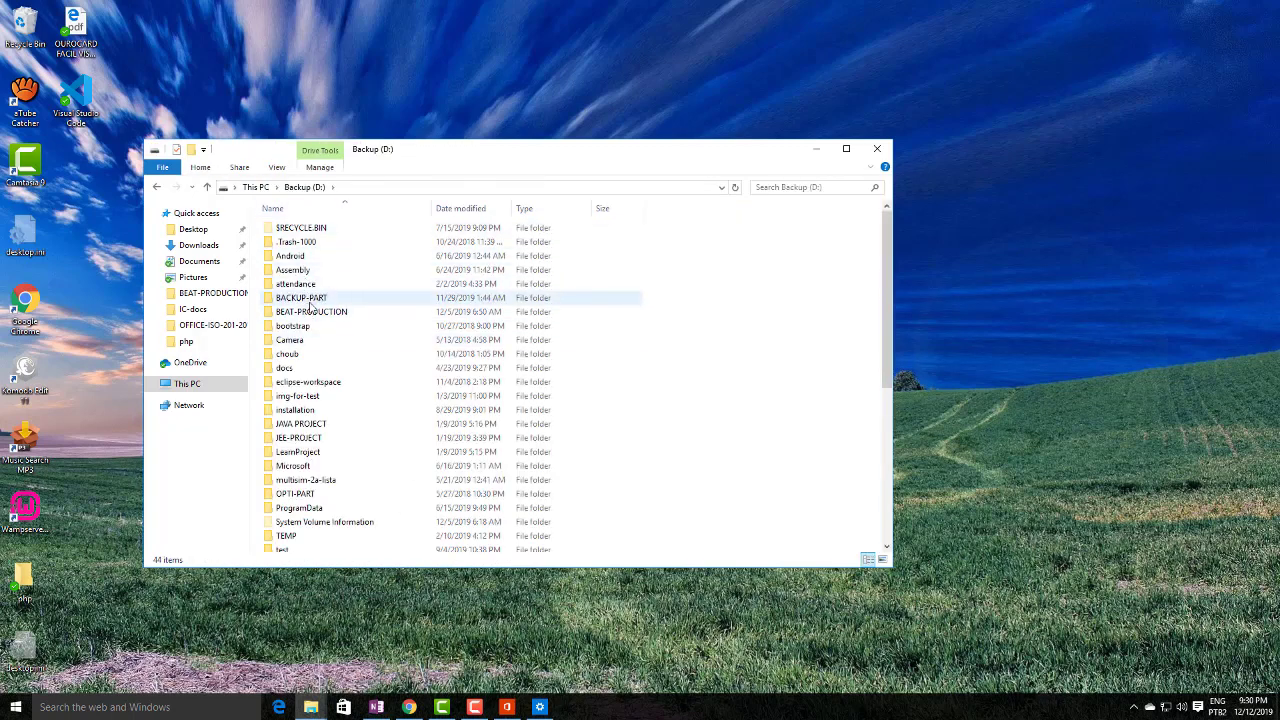
pyautogui.doubleClick(310, 298)
pyautogui.doubleClick(312, 285)
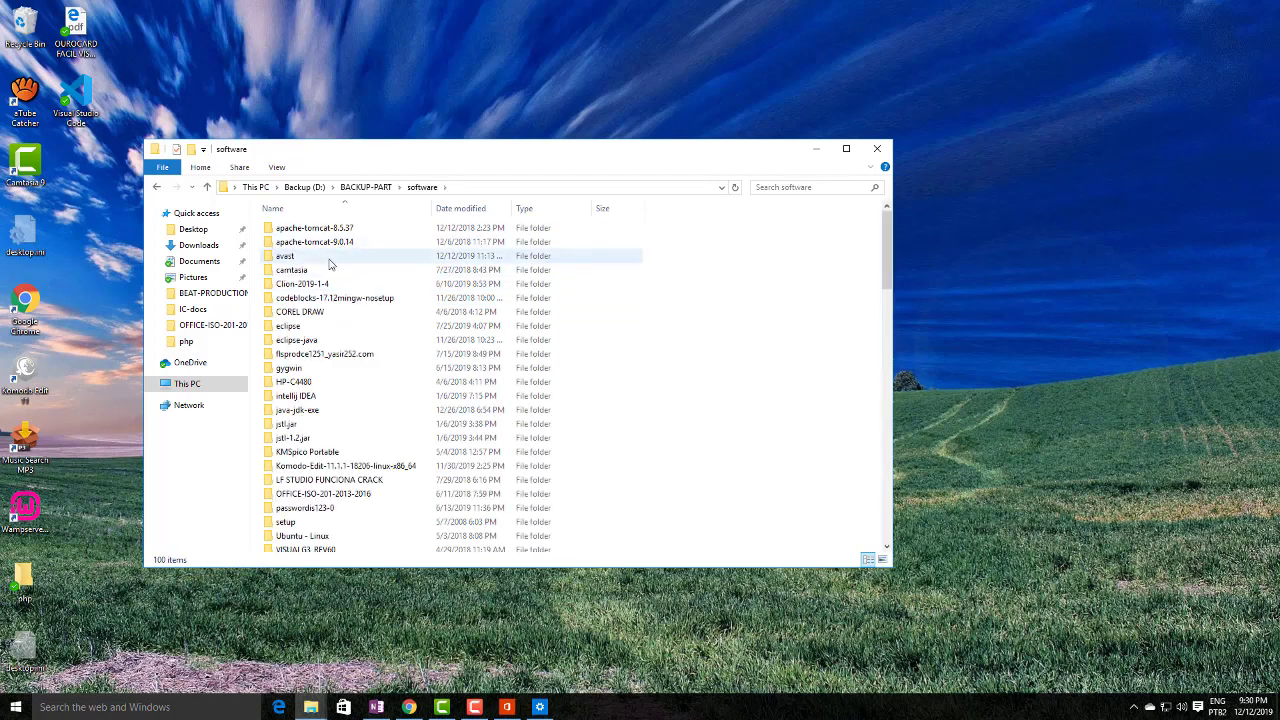
pyautogui.doubleClick(328, 258)
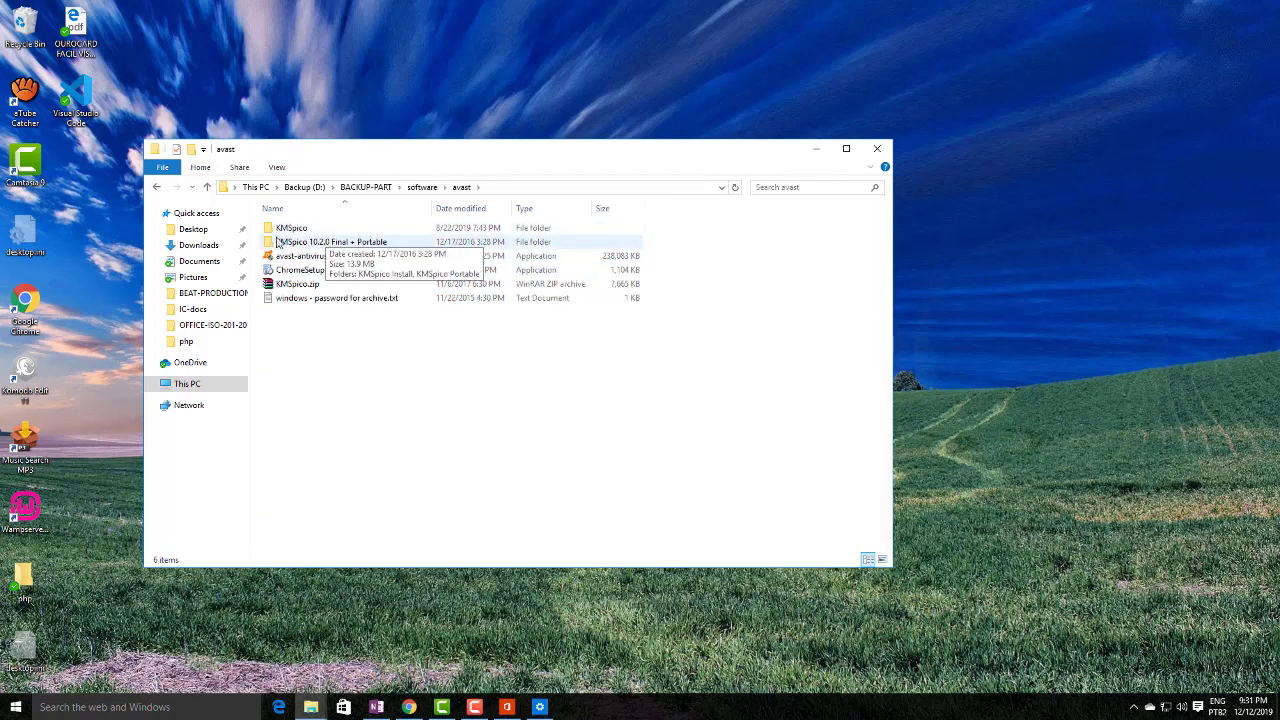
# - Examine KMSpico.zip, the archive password text file and the KMSpico 10.2.0 Final + Portable folder
pyautogui.click(295, 285)
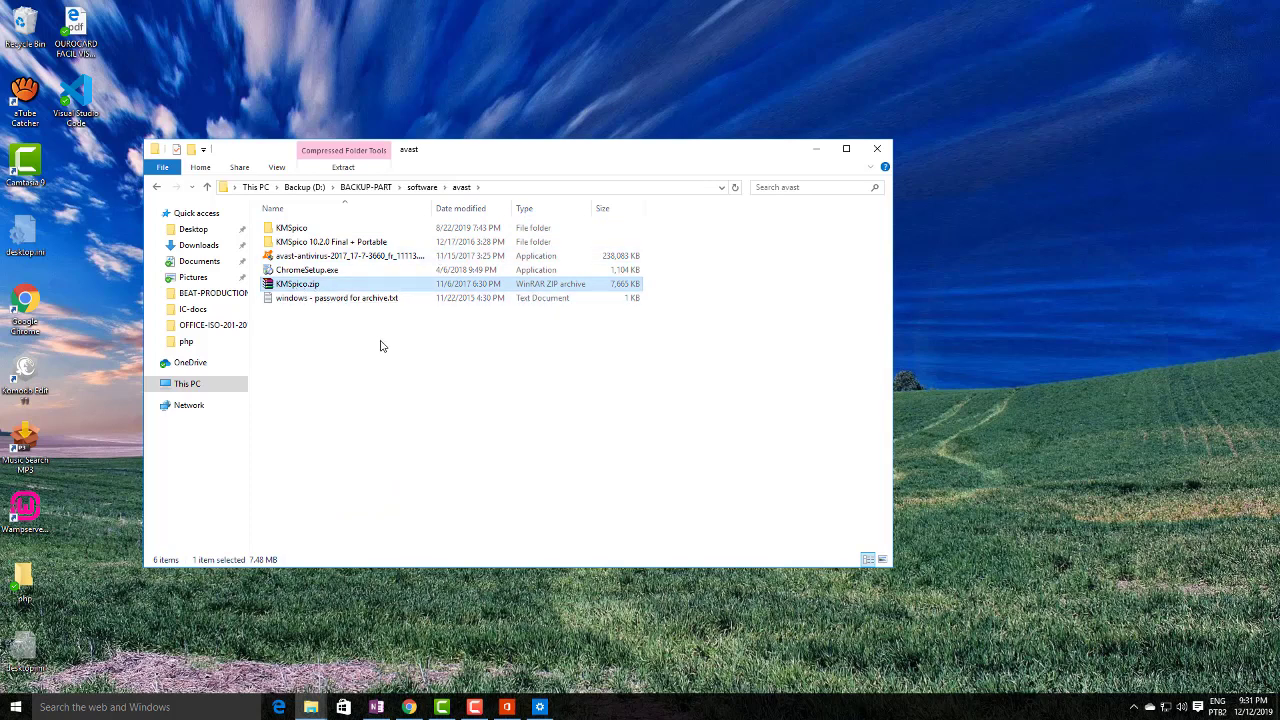
pyautogui.click(293, 302)
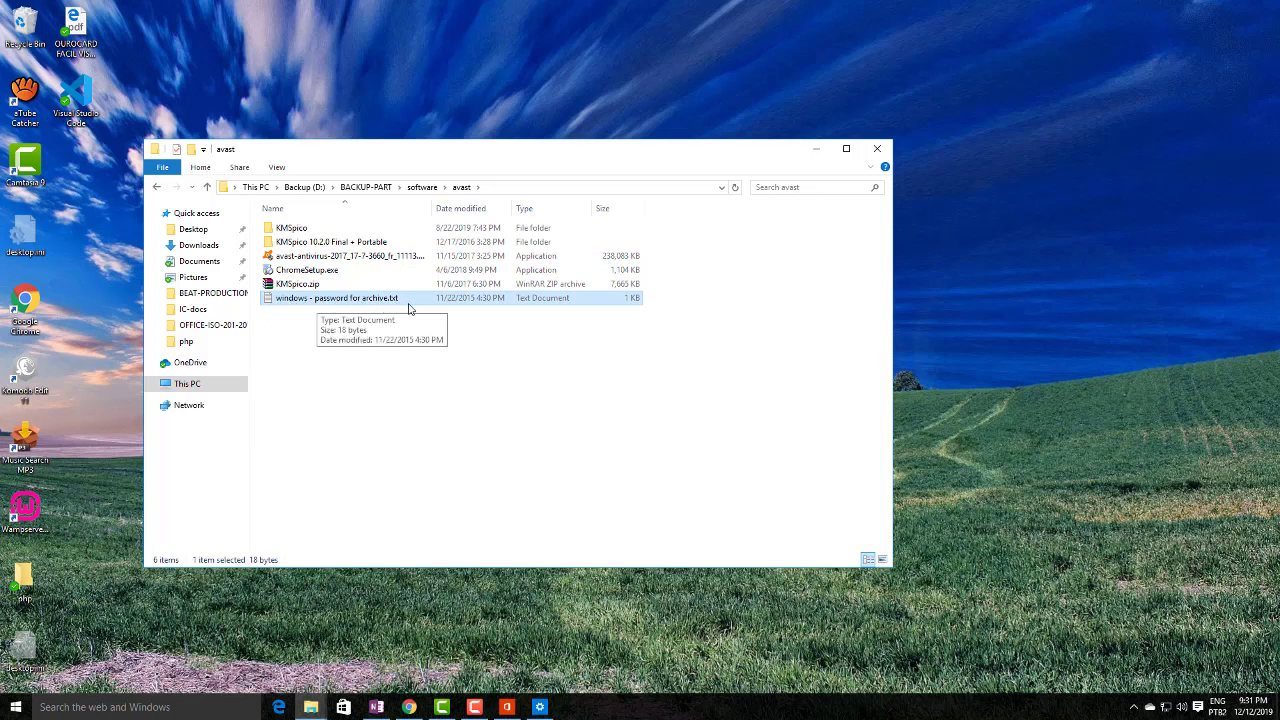
pyautogui.click(317, 245)
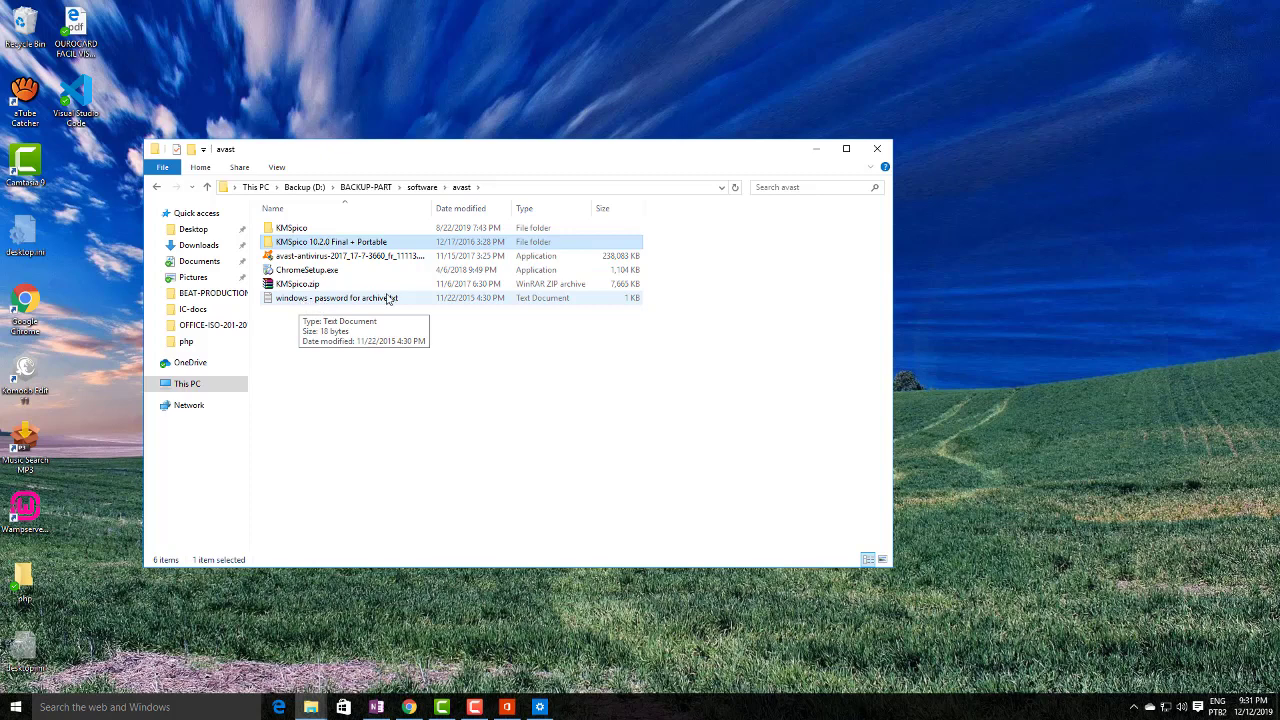
# - Read the archive password text file in Notepad, close it and select KMSpico.zip
pyautogui.doubleClick(328, 298)
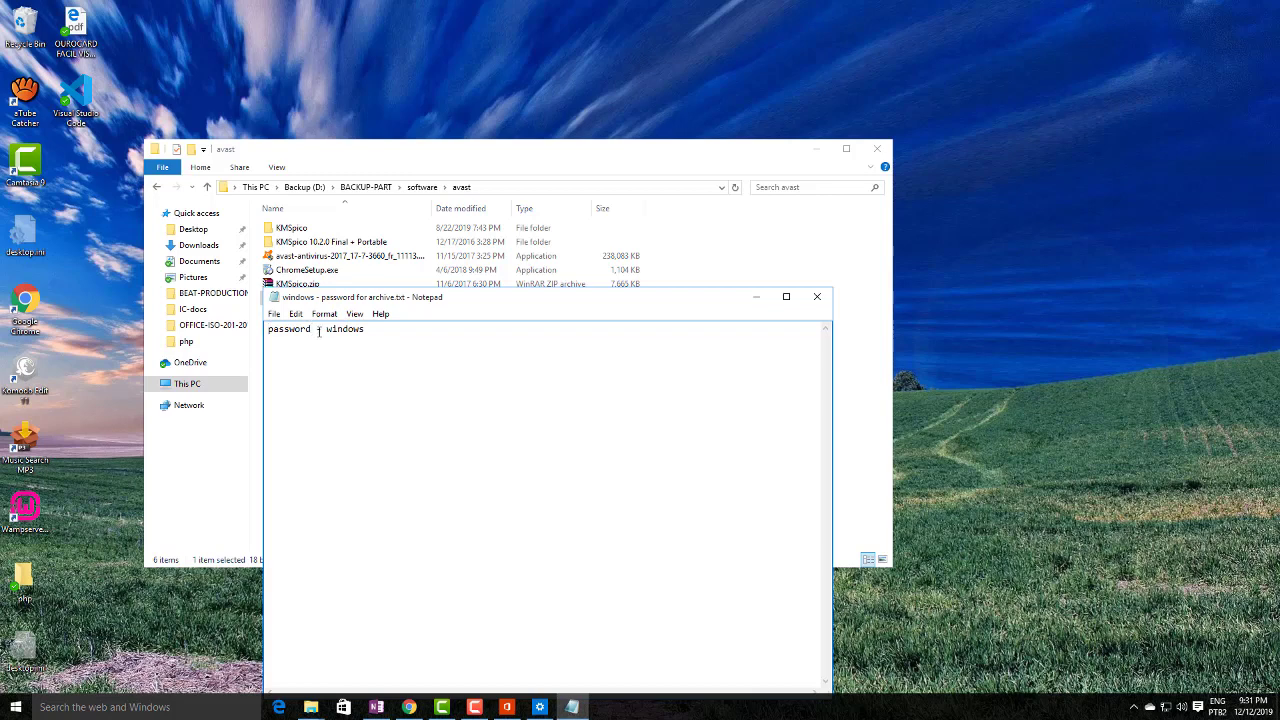
pyautogui.moveTo(319, 331); pyautogui.dragTo(268, 331)
pyautogui.click(376, 333)
pyautogui.click(817, 297)
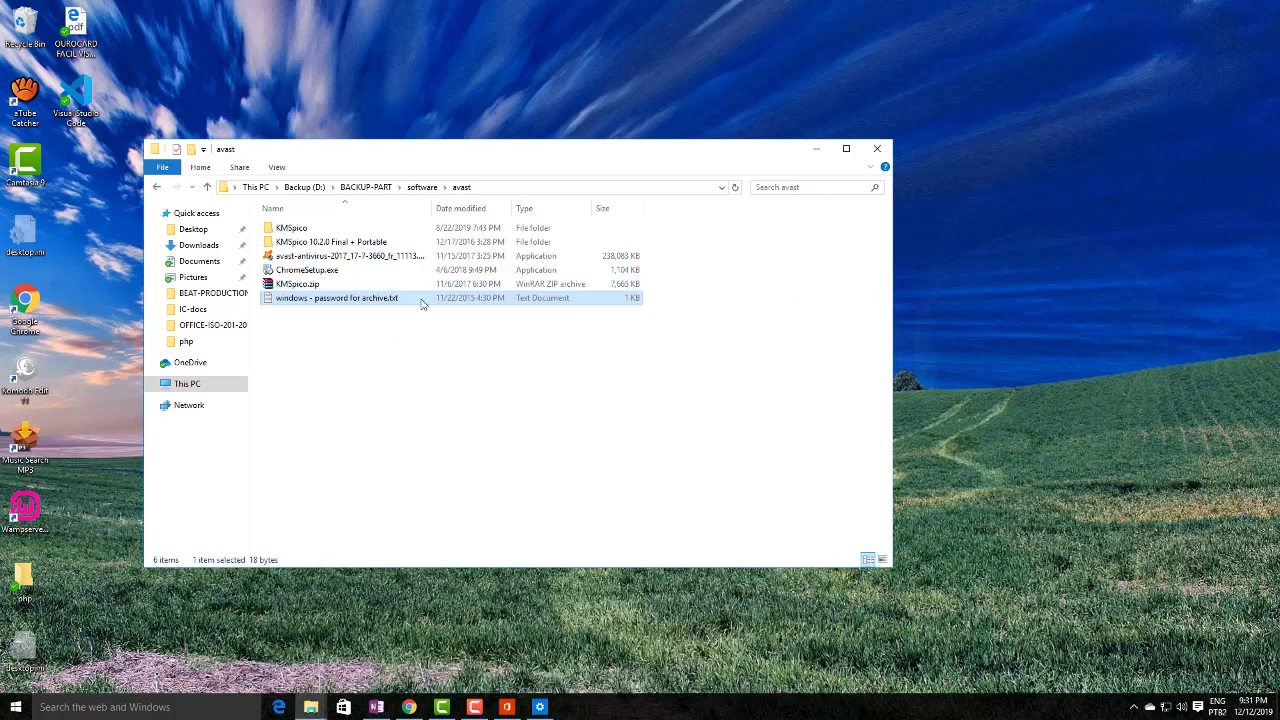
pyautogui.click(298, 288)
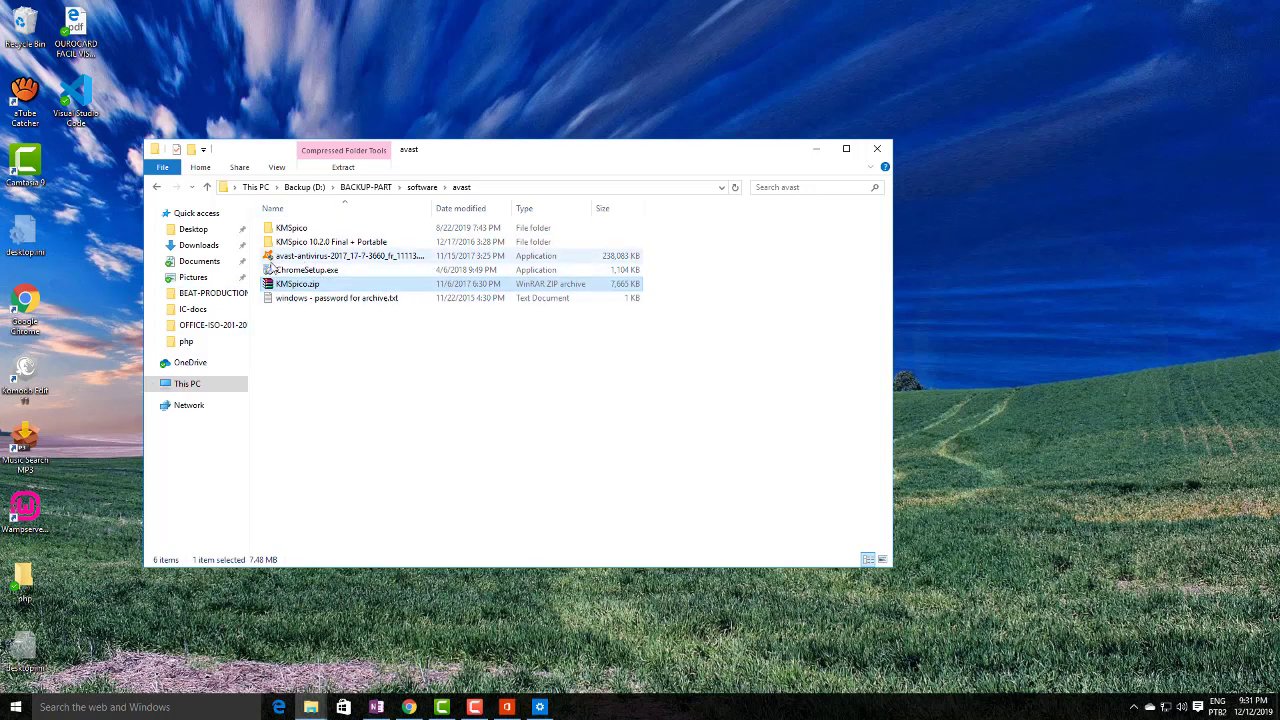
# - Browse to the KMSpico Portable folder inside KMSpico 10.2.0 Final + Portable and launch KMSELDI.exe
pyautogui.doubleClick(341, 246)
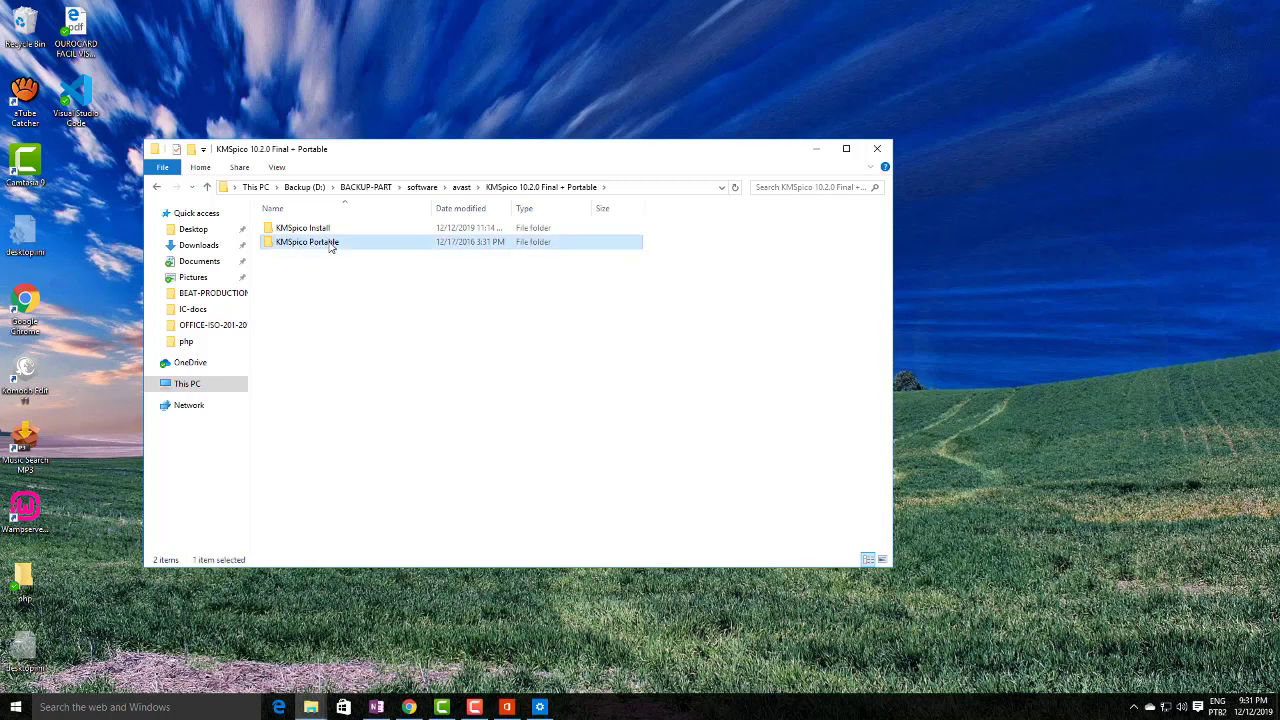
pyautogui.doubleClick(331, 248)
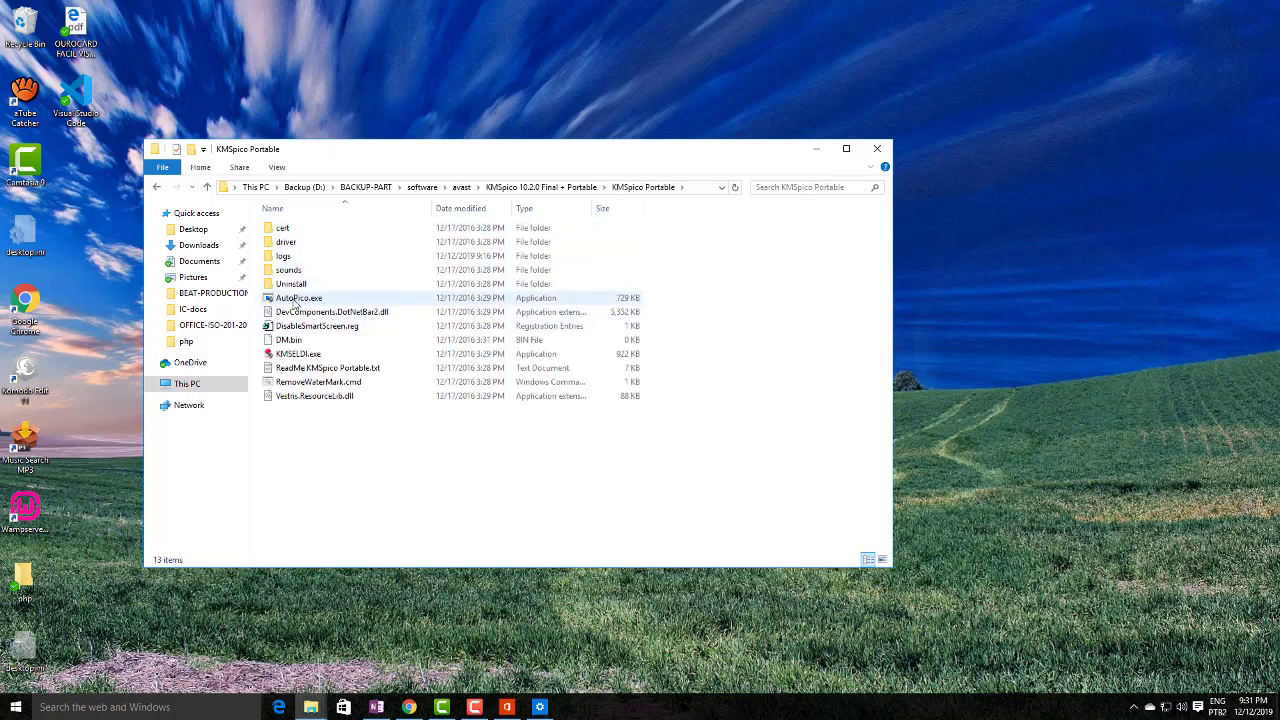
pyautogui.click(292, 358)
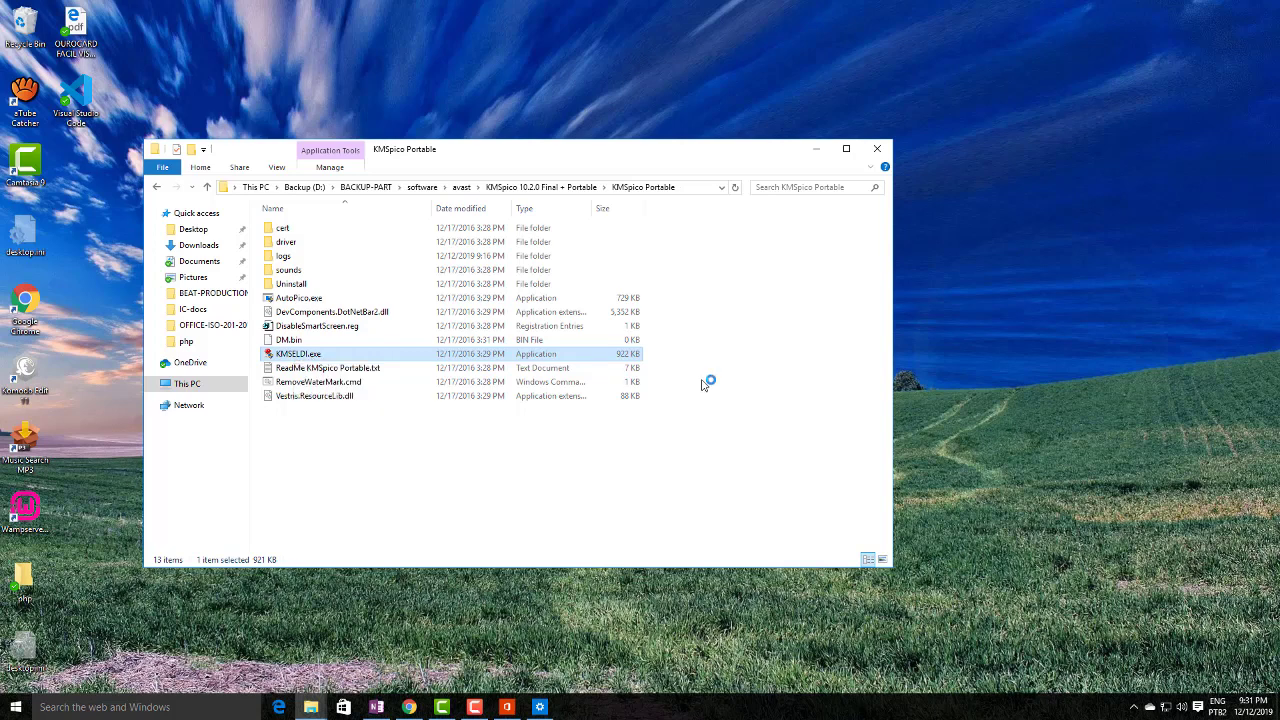
# - Separate the KMS GUI ELDI and folder windows, start the Windows and Office activation, and move the folder window back towards the screen's centre
pyautogui.moveTo(540, 150); pyautogui.dragTo(813, 168)
pyautogui.moveTo(735, 172); pyautogui.dragTo(832, 332)
pyautogui.moveTo(630, 276); pyautogui.dragTo(299, 134)
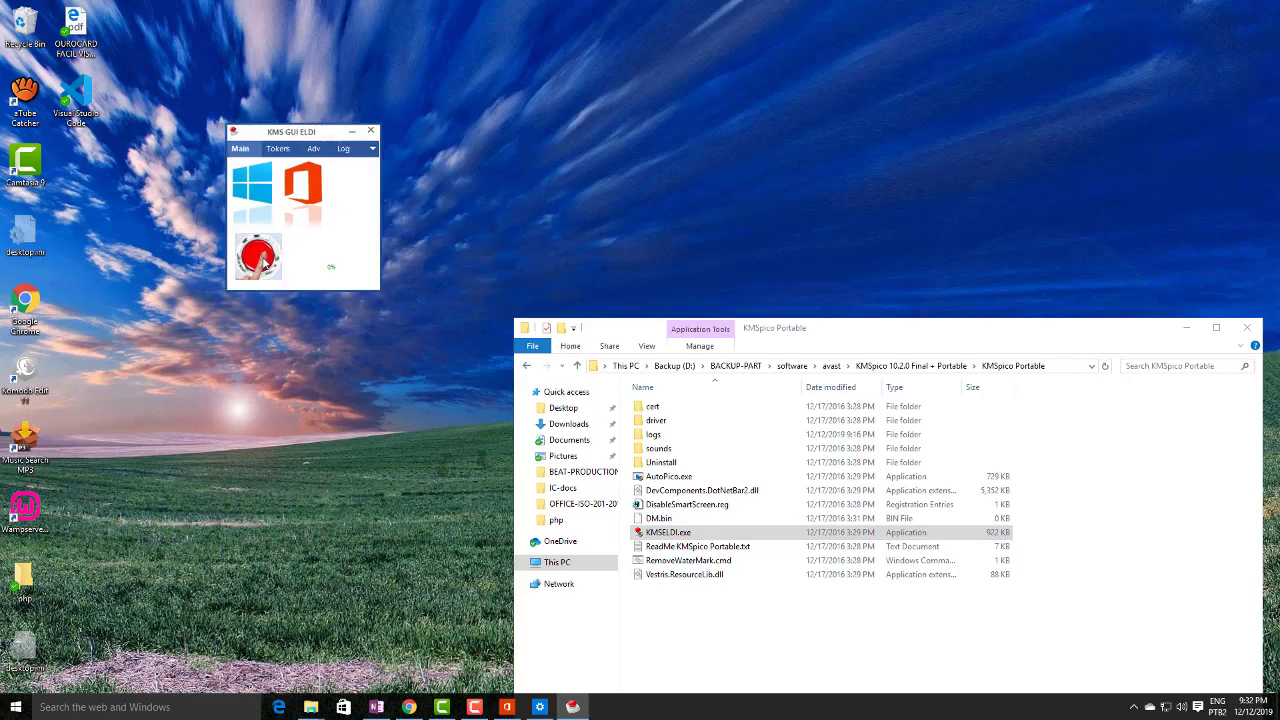
pyautogui.click(264, 260)
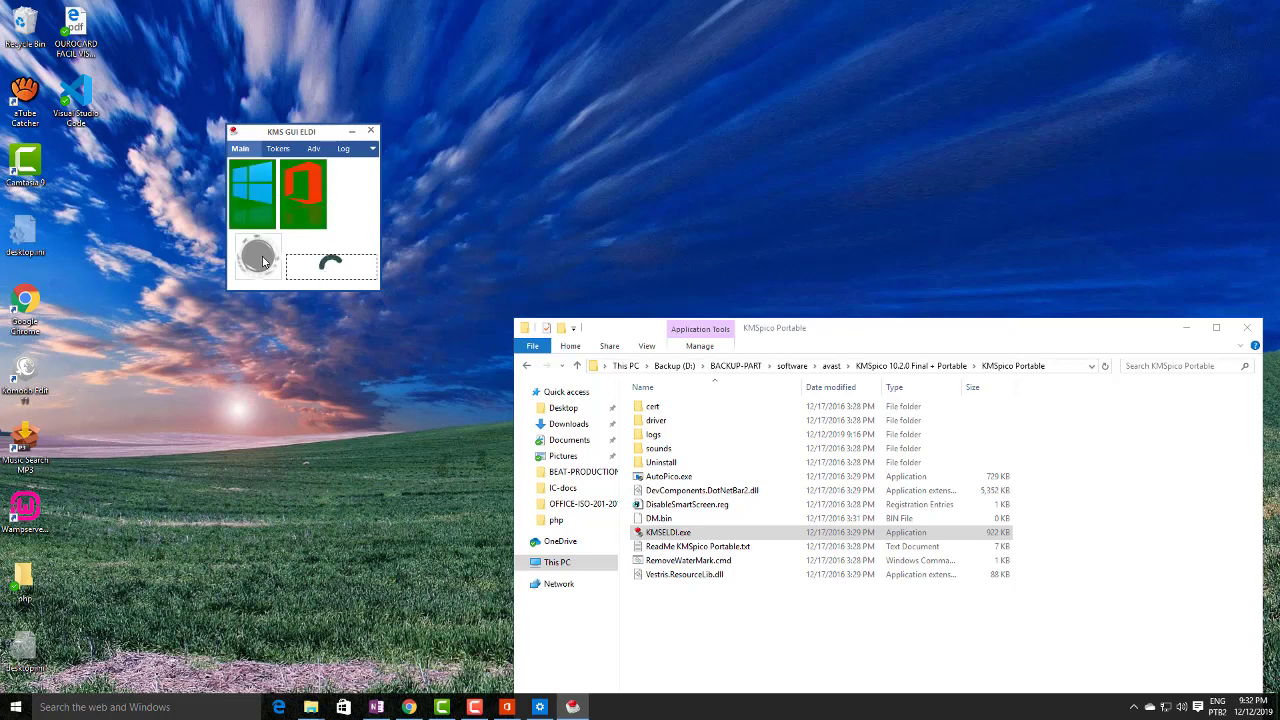
pyautogui.moveTo(891, 331); pyautogui.dragTo(635, 150)
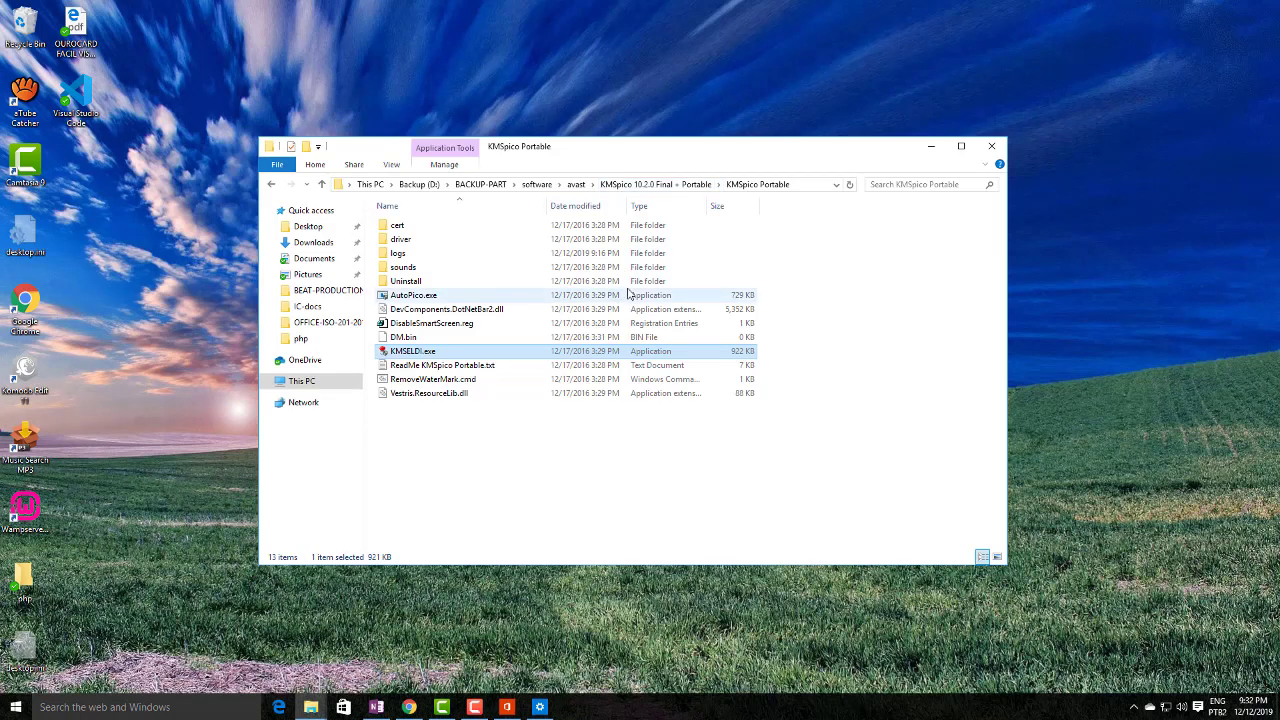